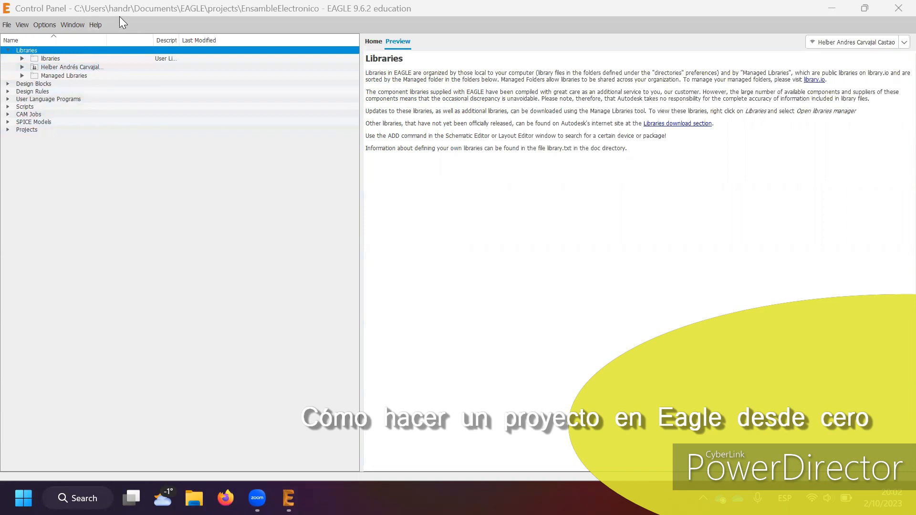
left_click(8, 51)
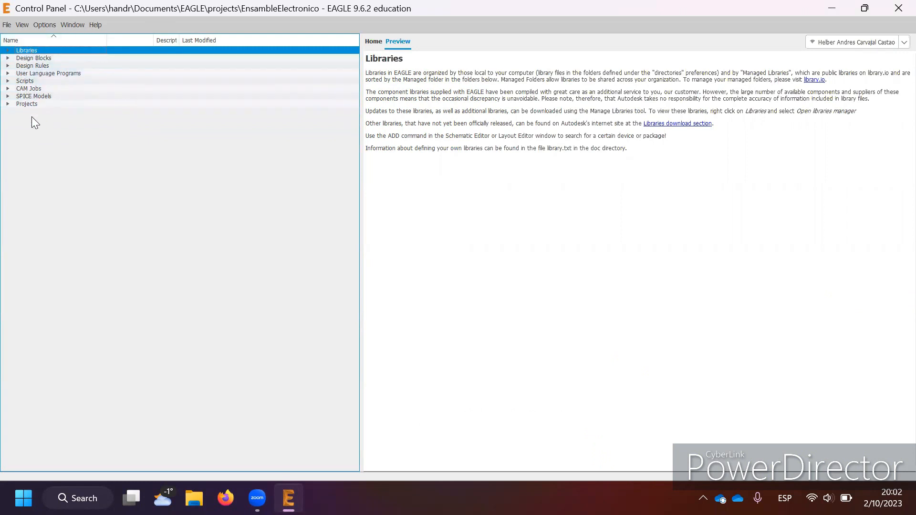
left_click(7, 49)
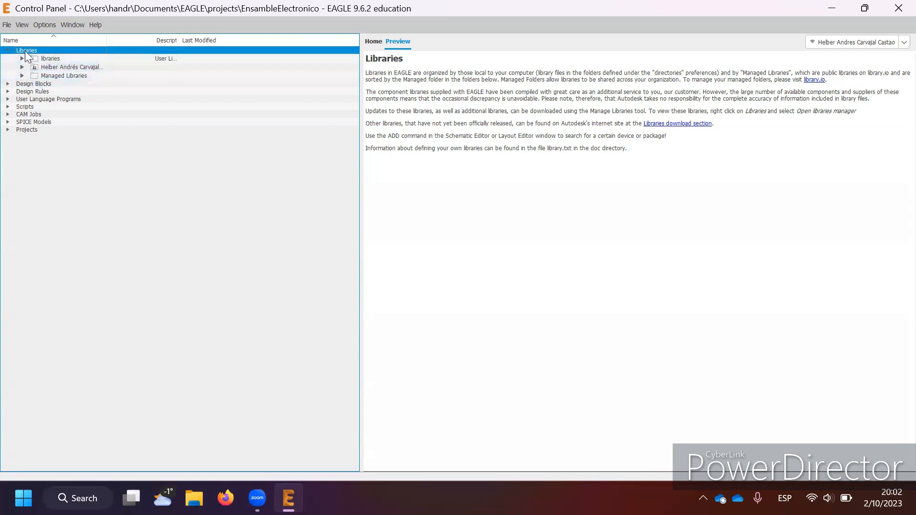
Step: Expand Projects and its projects folder, and select the EnsambleElectronico project
left_click(8, 130)
left_click(22, 137)
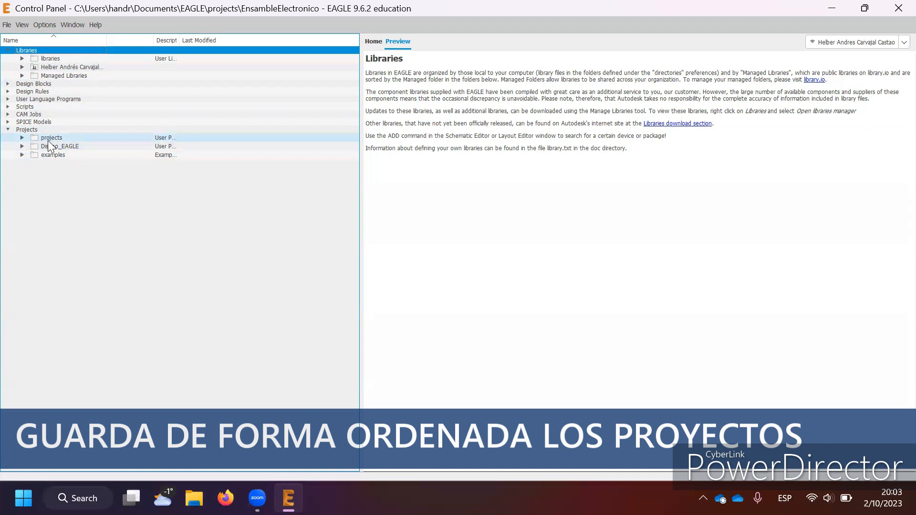
left_click(22, 137)
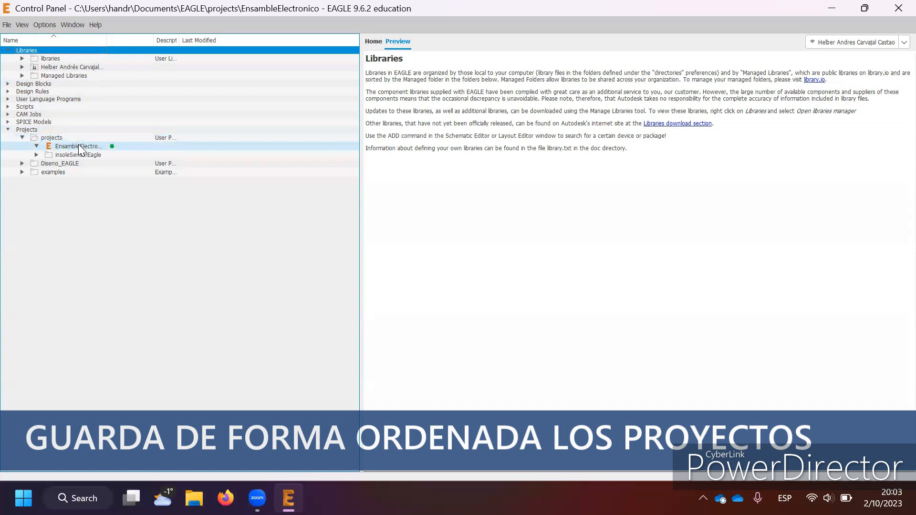
left_click(79, 146)
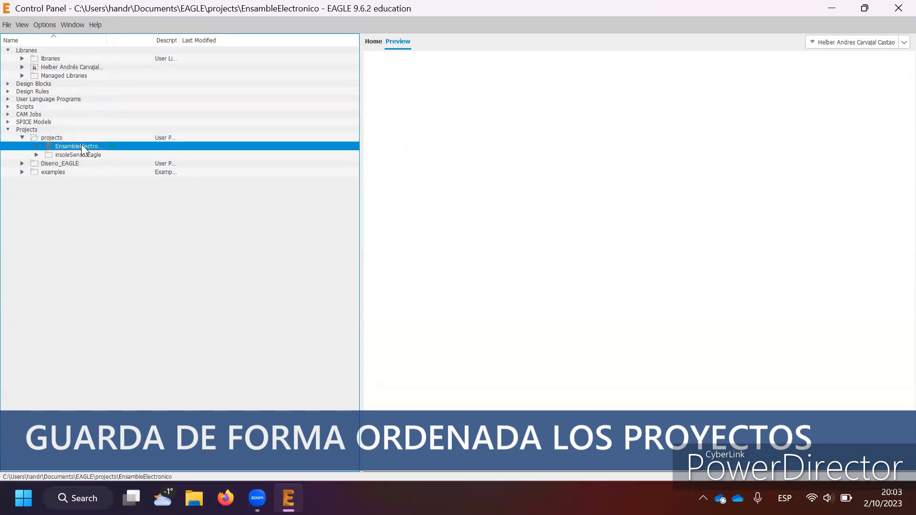
Step: Create a new schematic inside the EnsambleElectronico project
right_click(44, 137)
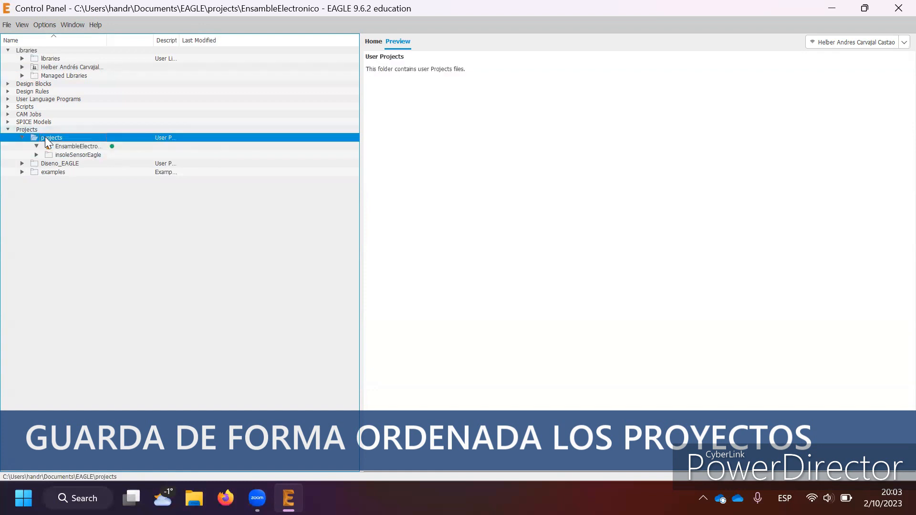
left_click(101, 210)
left_click(73, 147)
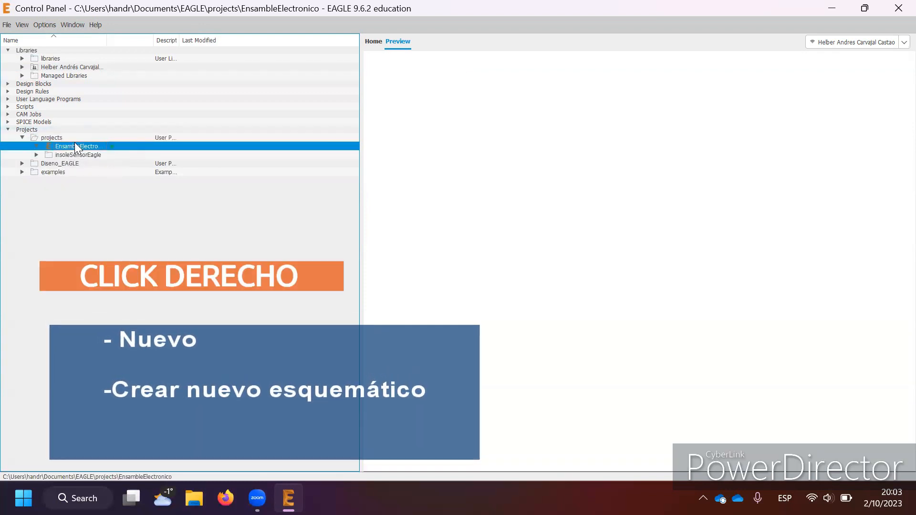
right_click(70, 144)
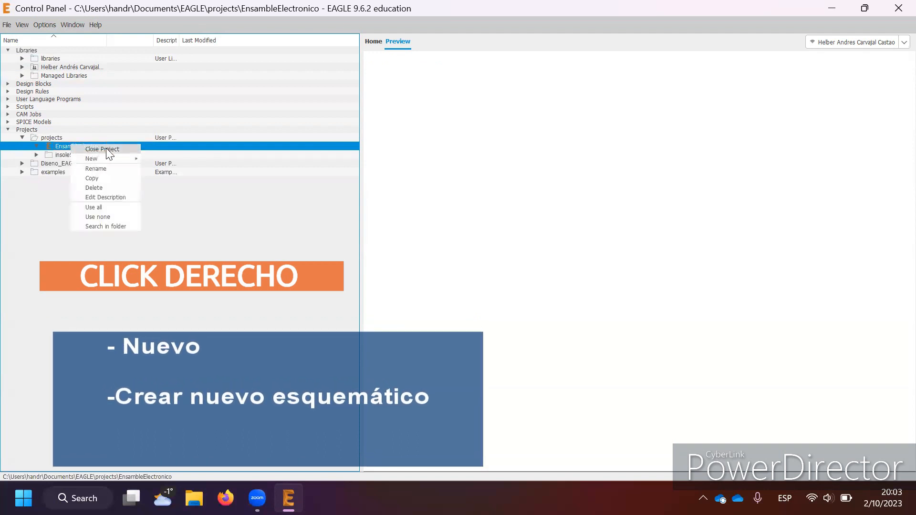
mouse_move(104, 158)
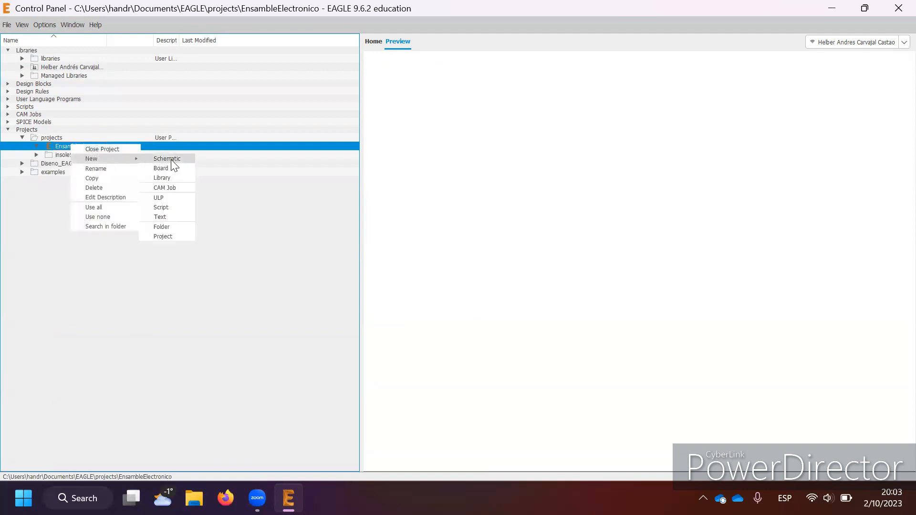
left_click(171, 159)
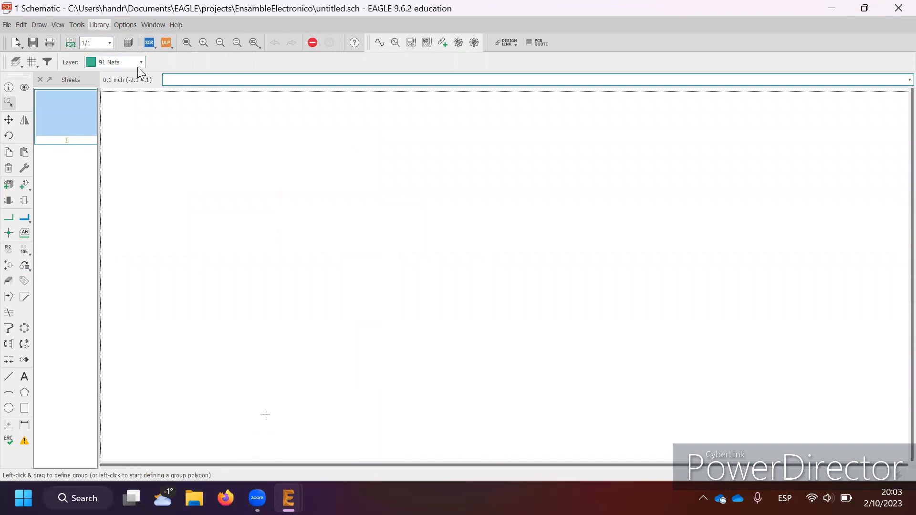
Step: Save the new schematic as Ejemplo01 in the EnsambleElectronico project folder
key("ctrl+s")
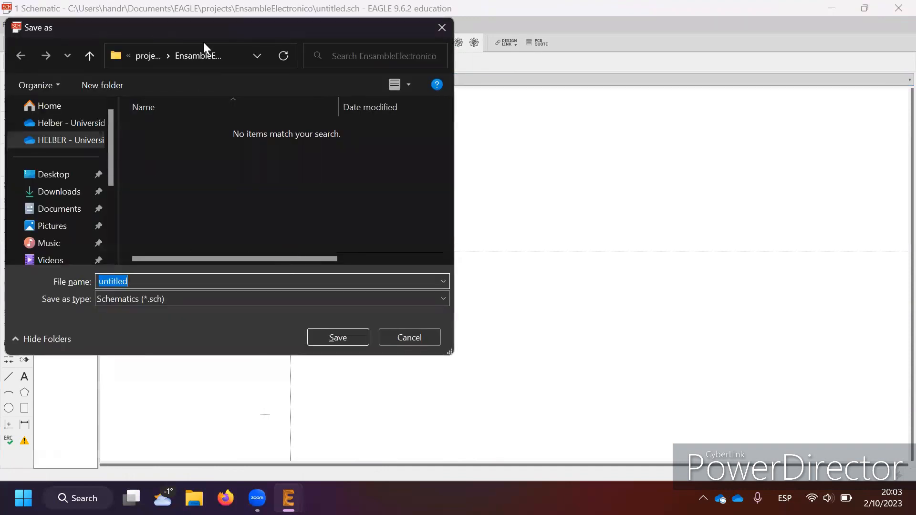
type("Eje")
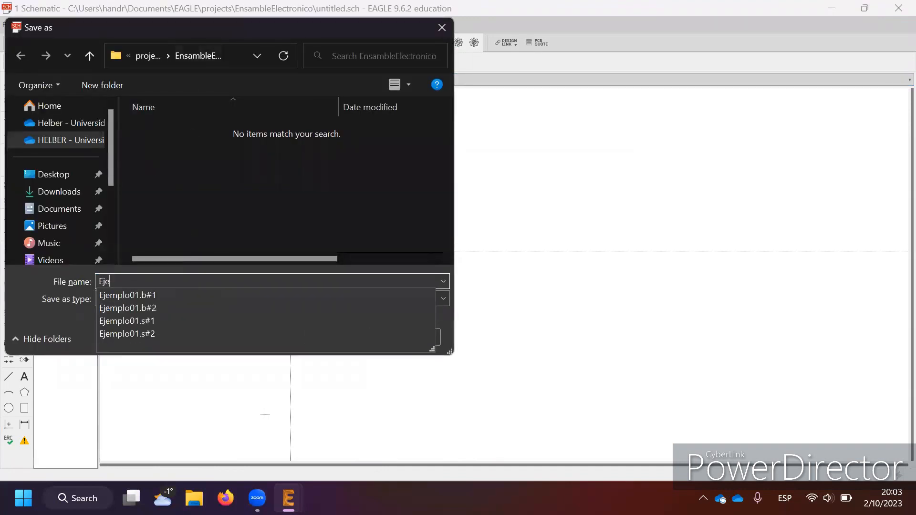
type("mplo01")
key("Return")
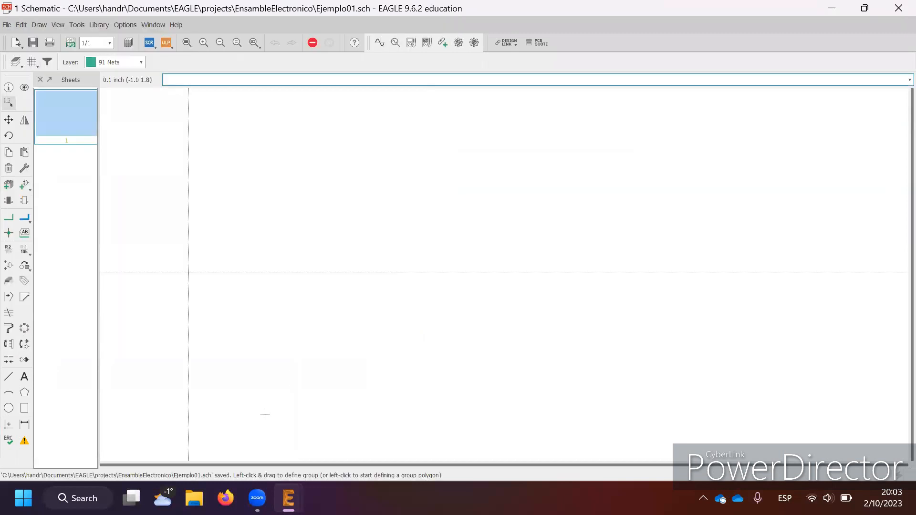
scroll(322, 276, "down", 3)
middle_click_drag(409, 190, 349, 288)
scroll(317, 293, "down", 1)
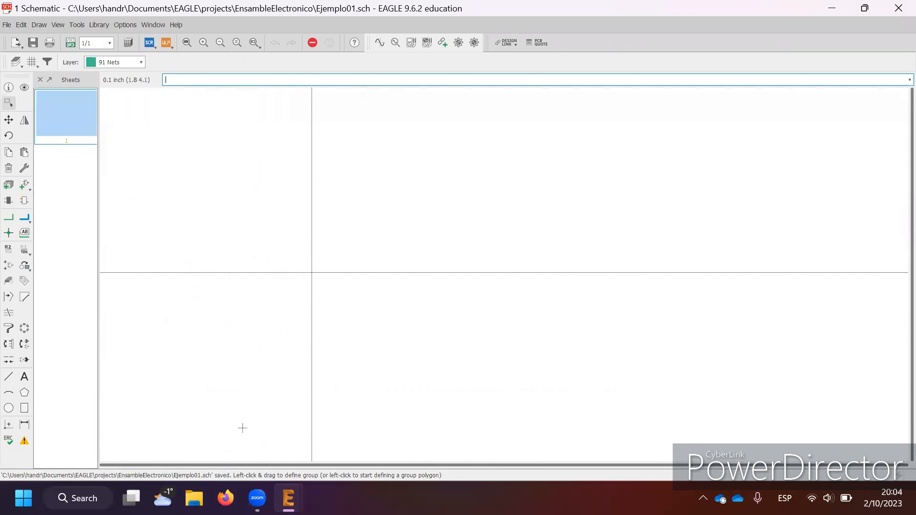
key("ctrl+s")
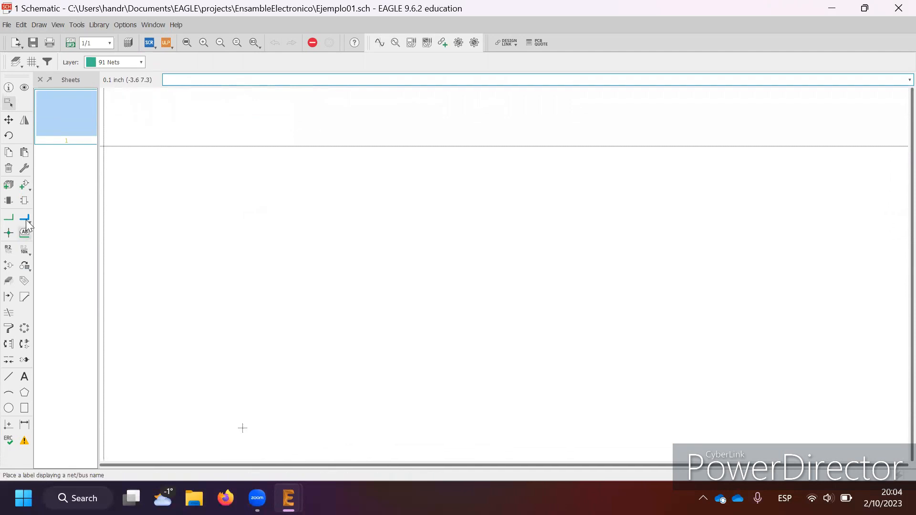
Step: Start adding a part, enlarge the ADD dialog's height, and expand the rcl library of resistors, capacitors and inductors
left_click(22, 183)
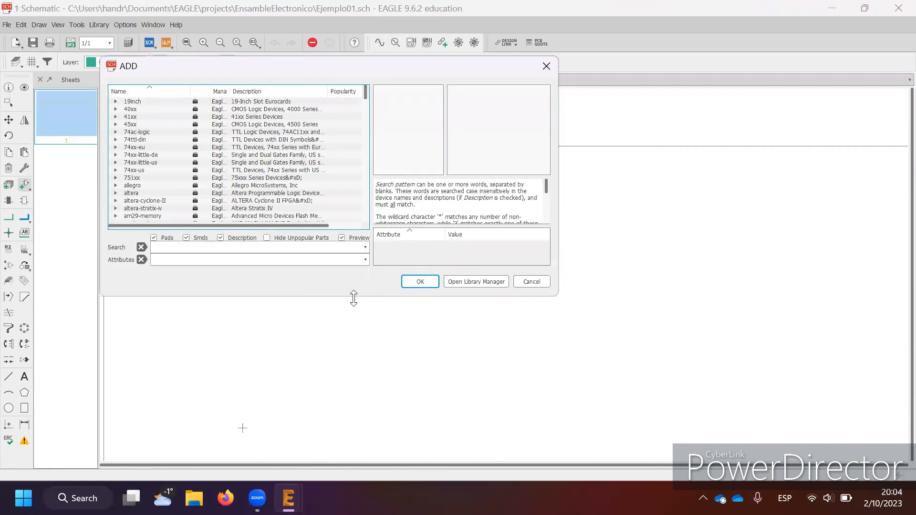
left_click_drag(354, 298, 354, 424)
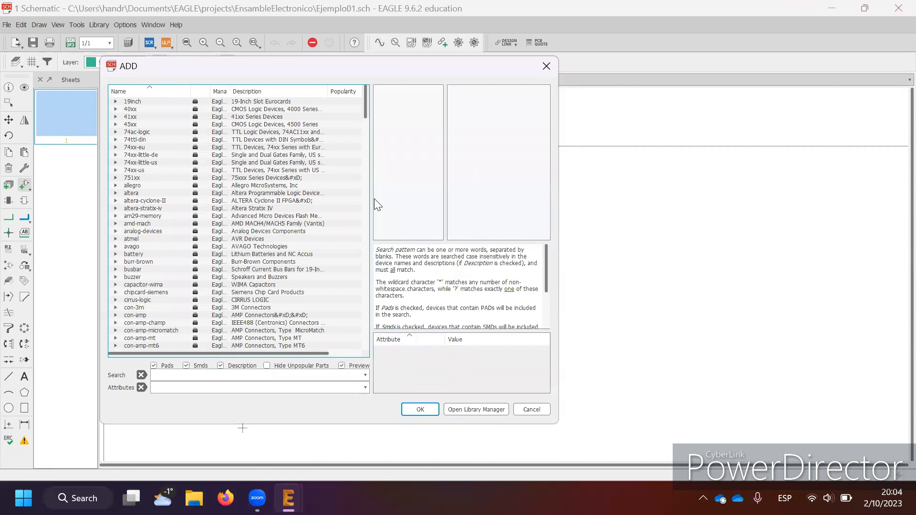
left_click(132, 233)
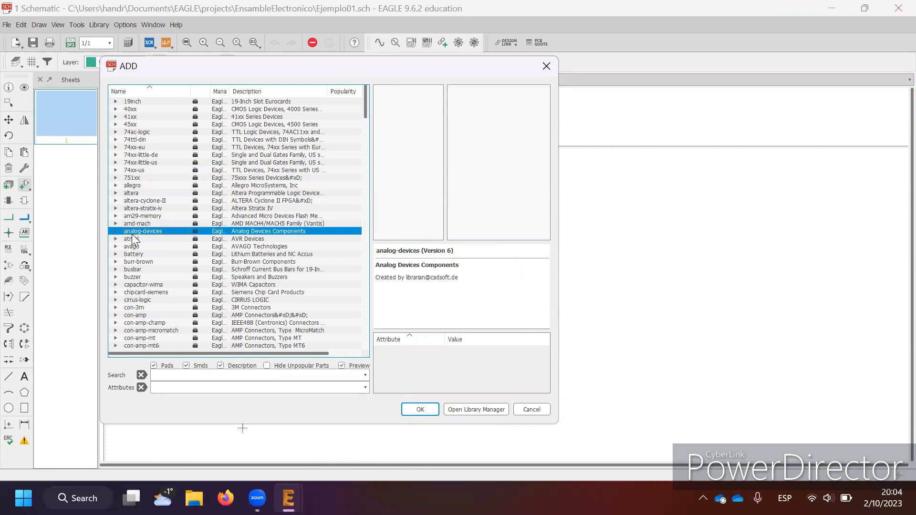
type("rcl")
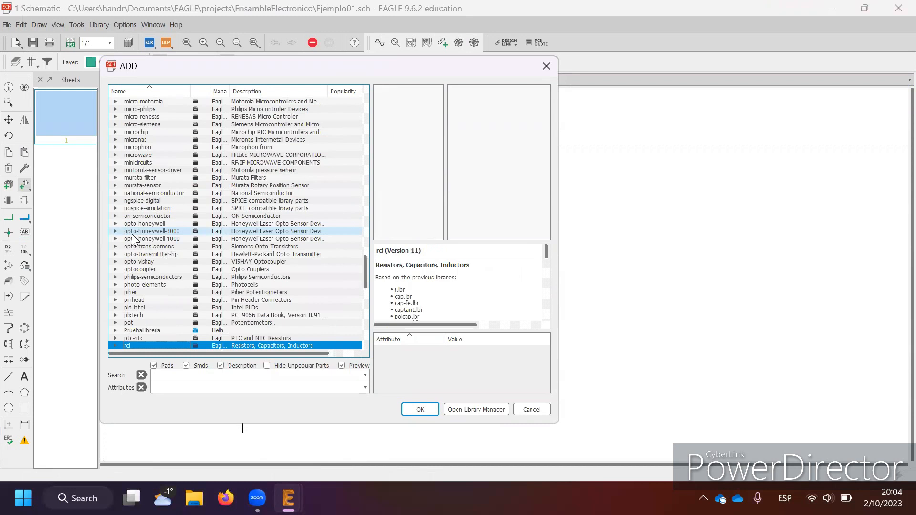
type("r")
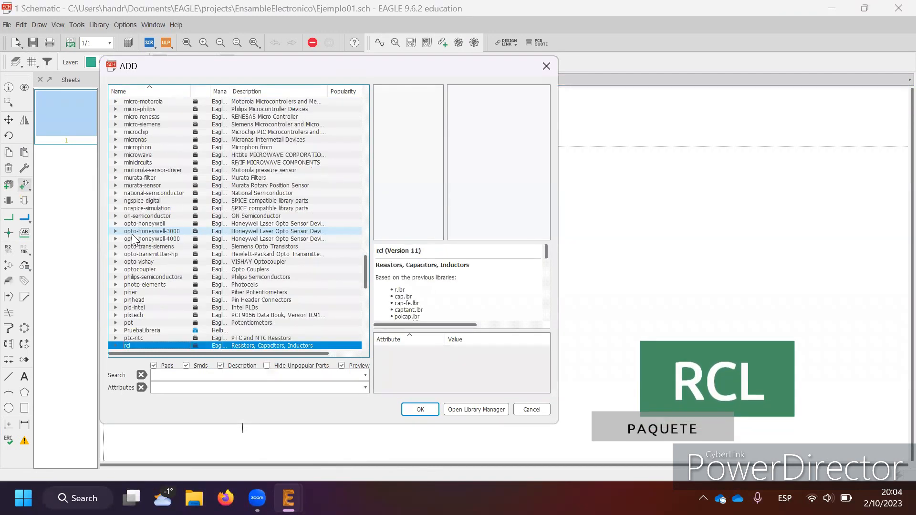
scroll(147, 258, "down", 2)
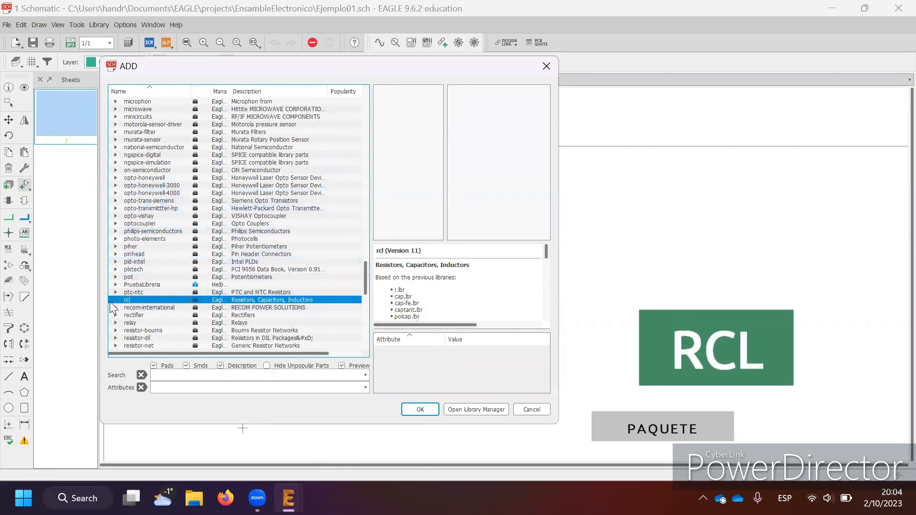
scroll(113, 279, "down", 1)
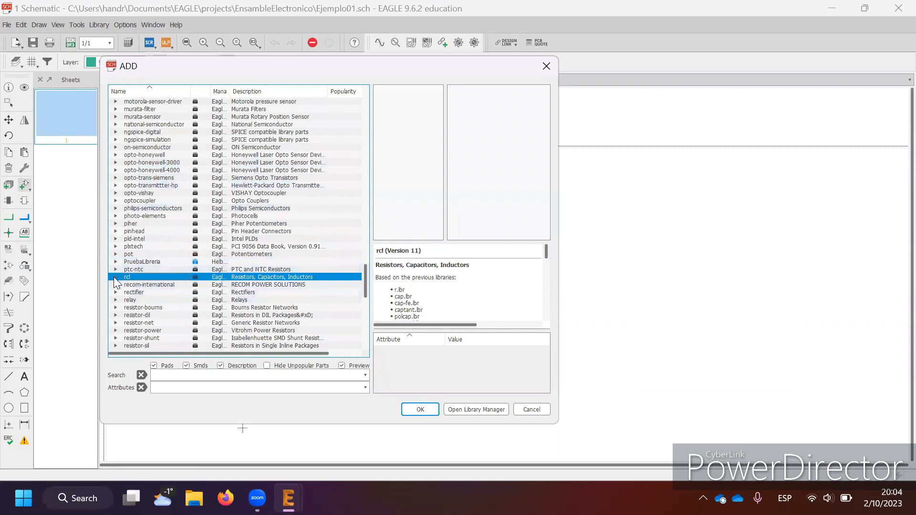
left_click(114, 278)
scroll(145, 256, "down", 1)
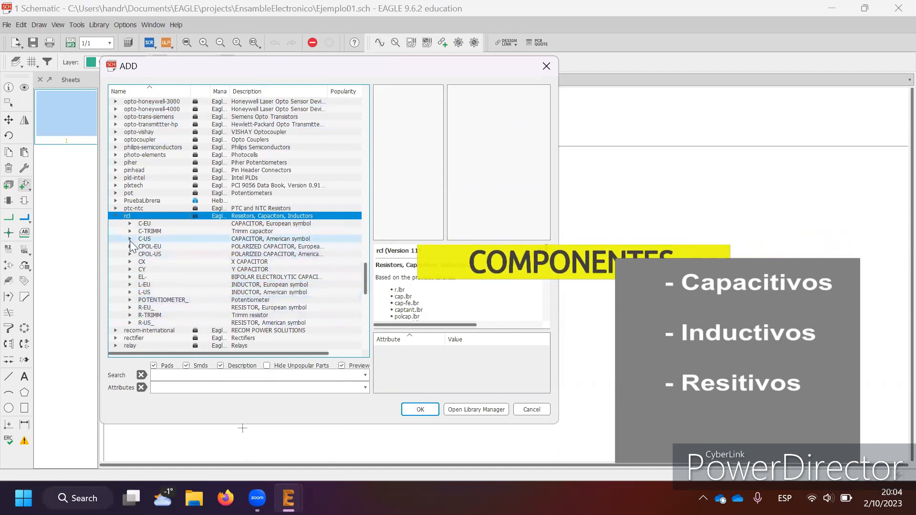
Step: Examine the package variants of the C-EU European-symbol capacitor, previewing C0603 and C0805, and collapse the list again
left_click(129, 224)
scroll(178, 217, "down", 15)
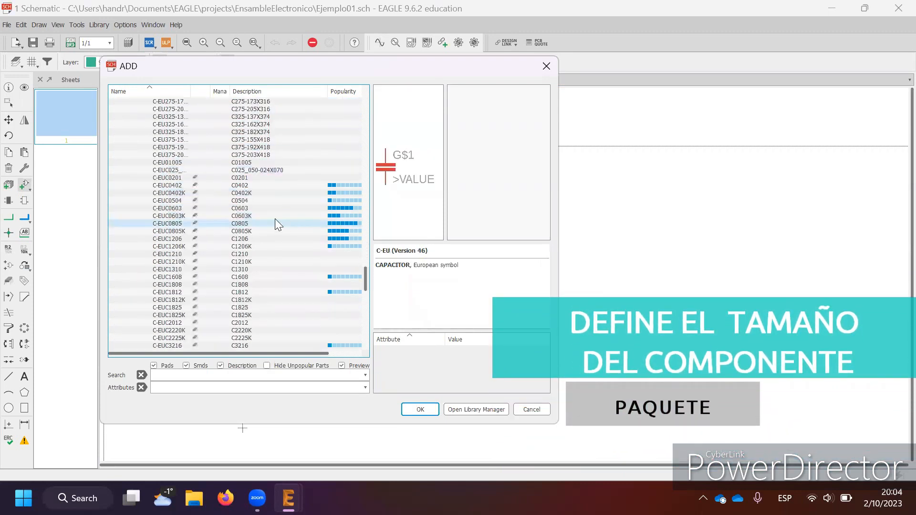
left_click(292, 208)
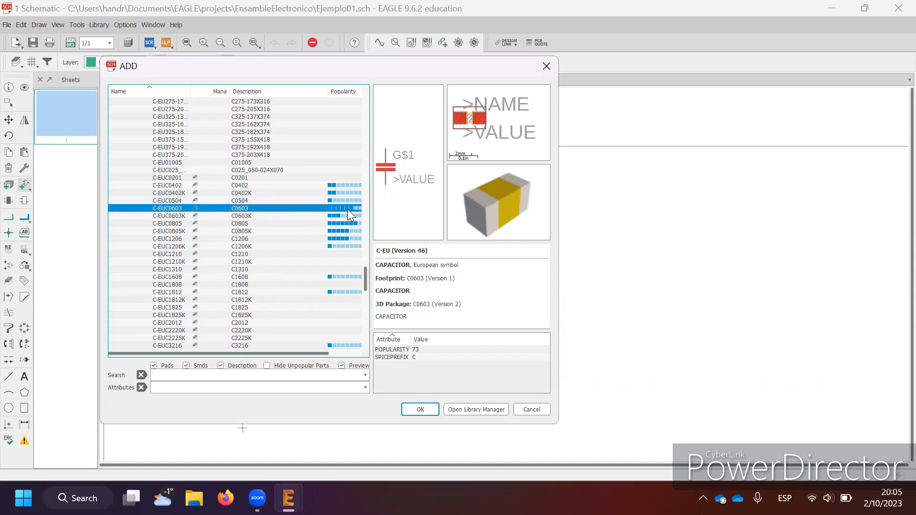
left_click(244, 223)
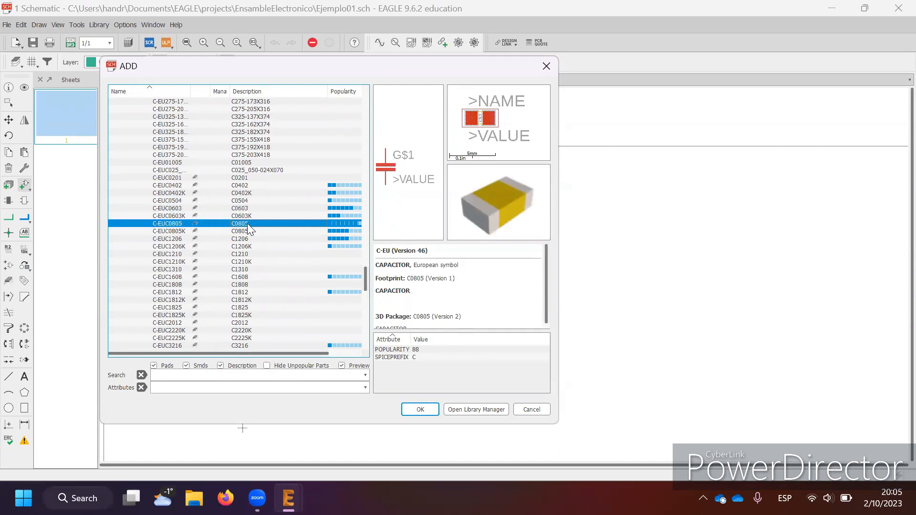
scroll(247, 223, "up", 15)
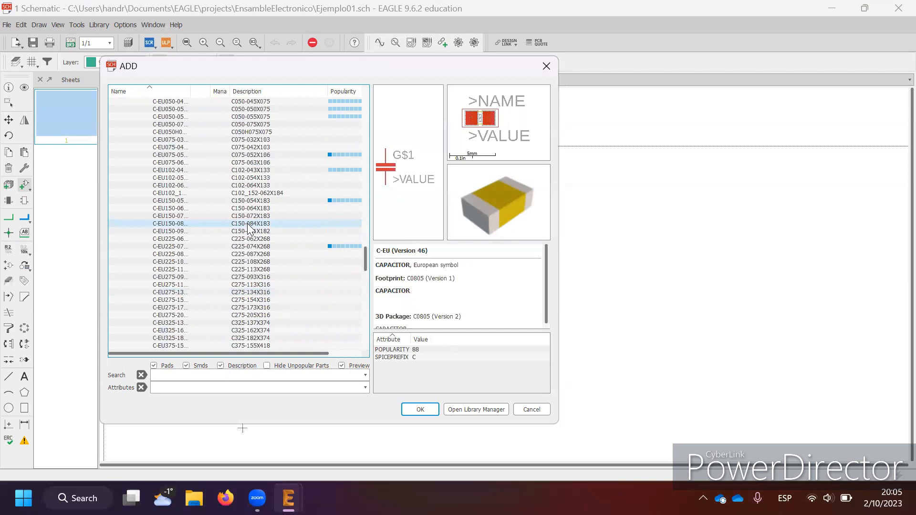
scroll(247, 224, "up", 2)
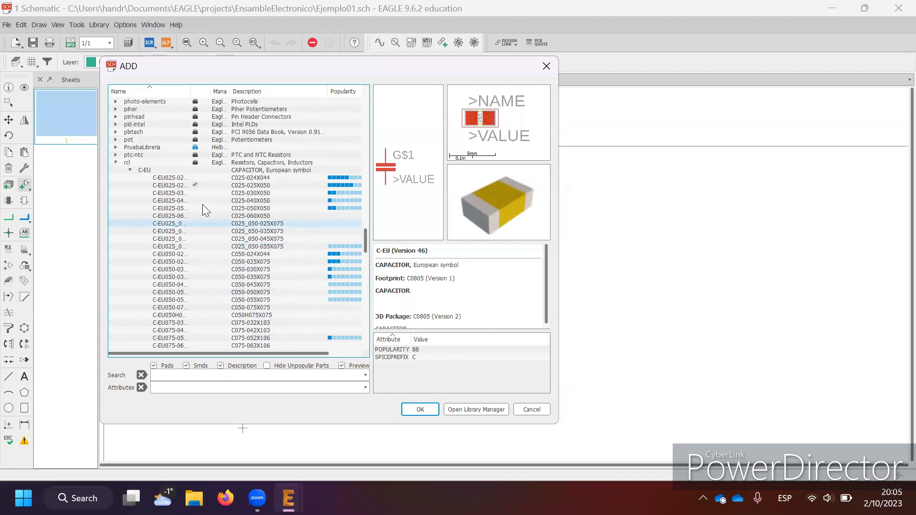
left_click(130, 171)
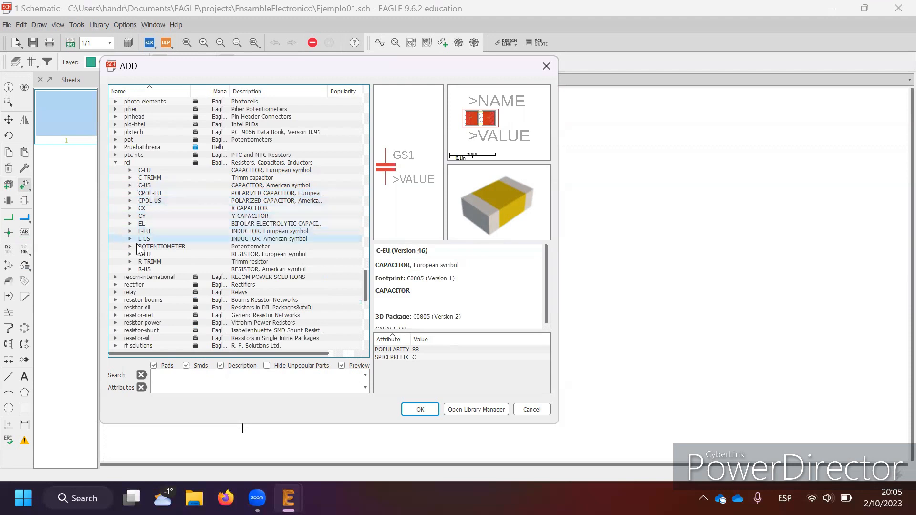
Step: Compare the symbols of the European R-EU_ resistor and the American R-US_ resistor
left_click(129, 254)
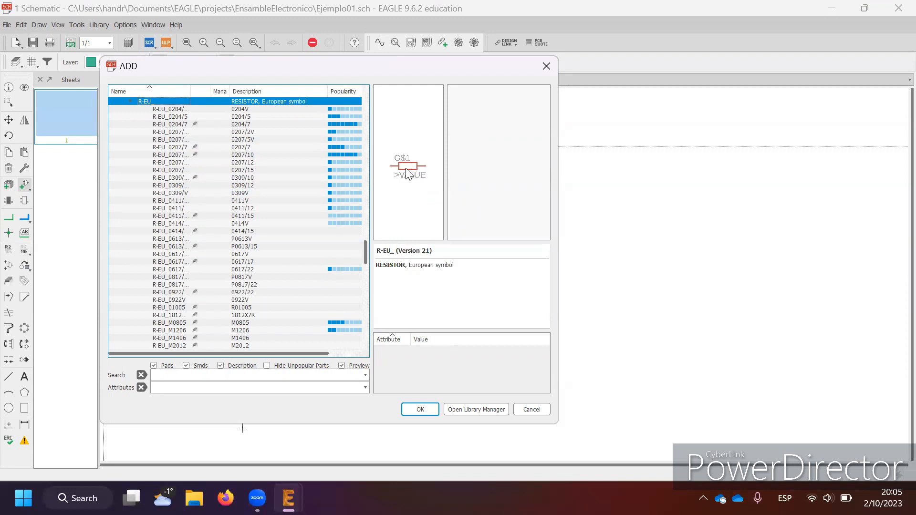
left_click(129, 100)
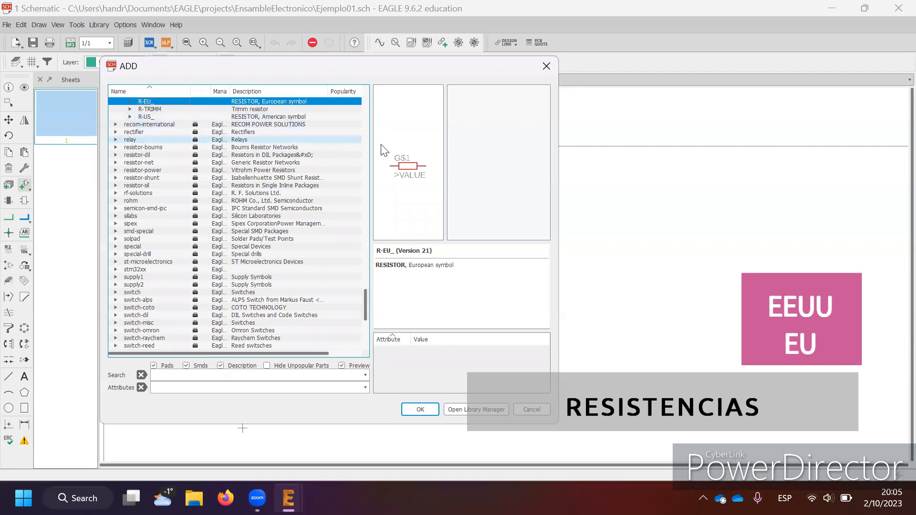
left_click(149, 118)
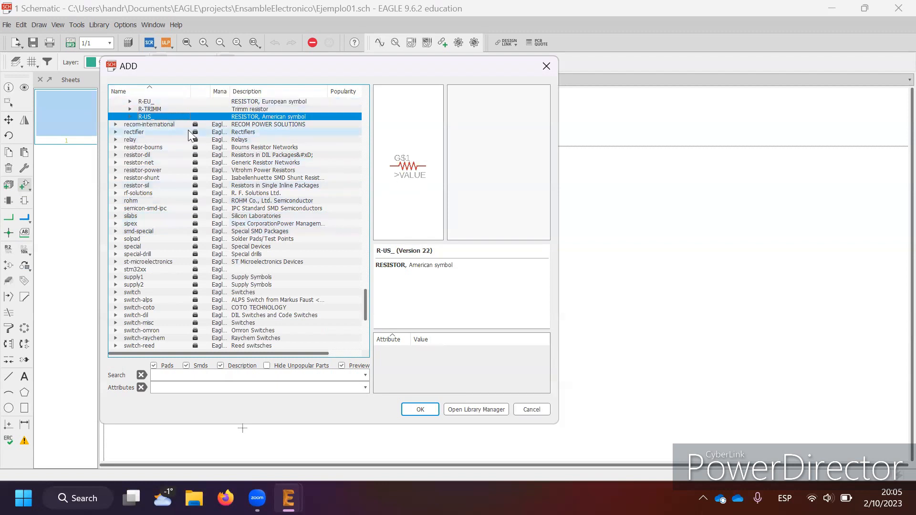
Step: Examine the package variants of the American-symbol R-US_ resistor, previewing the R0603 and R0805 footprints
scroll(162, 153, "up", 2)
left_click(130, 163)
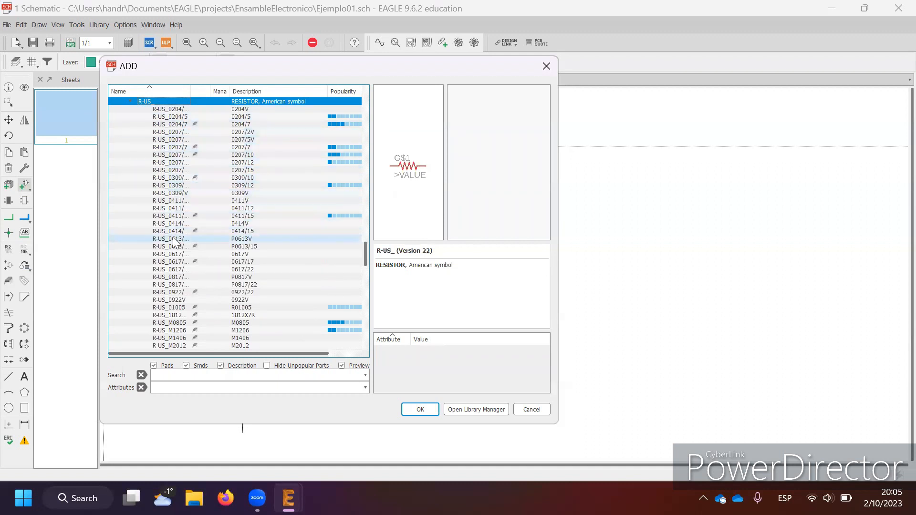
scroll(176, 243, "down", 2)
scroll(176, 244, "down", 13)
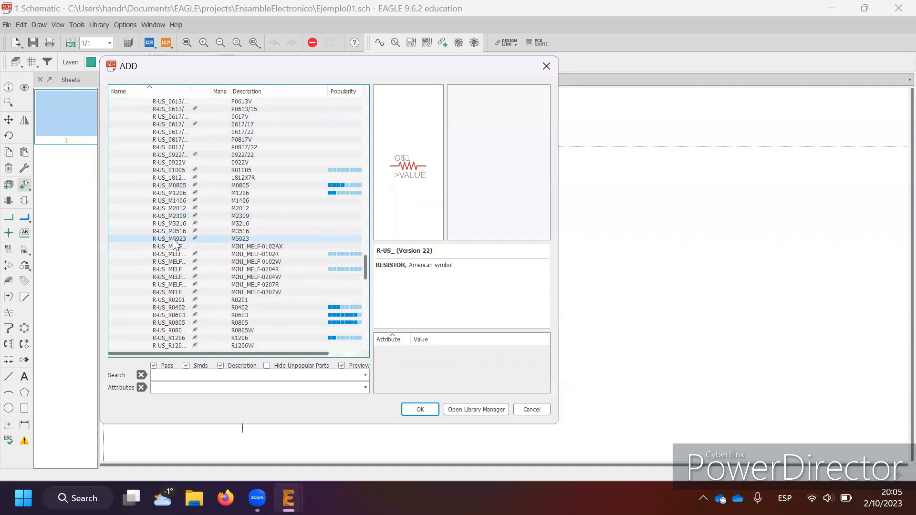
scroll(175, 244, "up", 2)
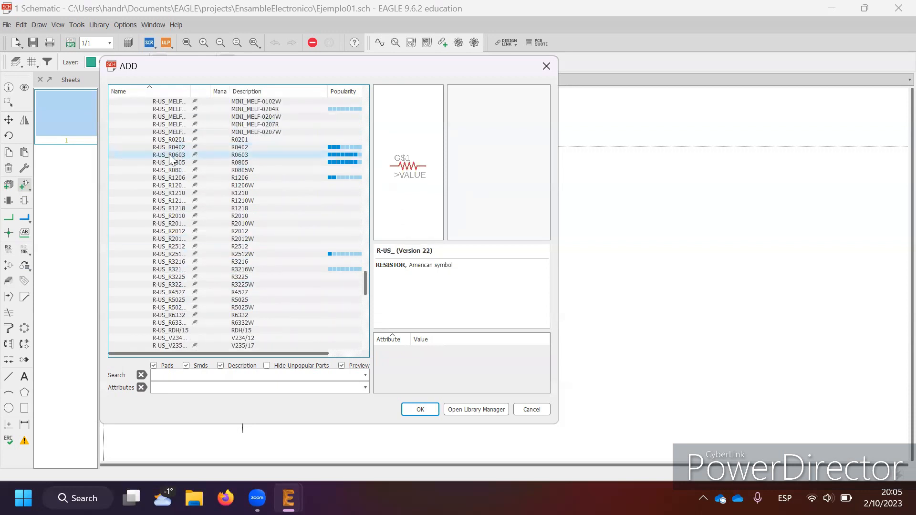
left_click(177, 156)
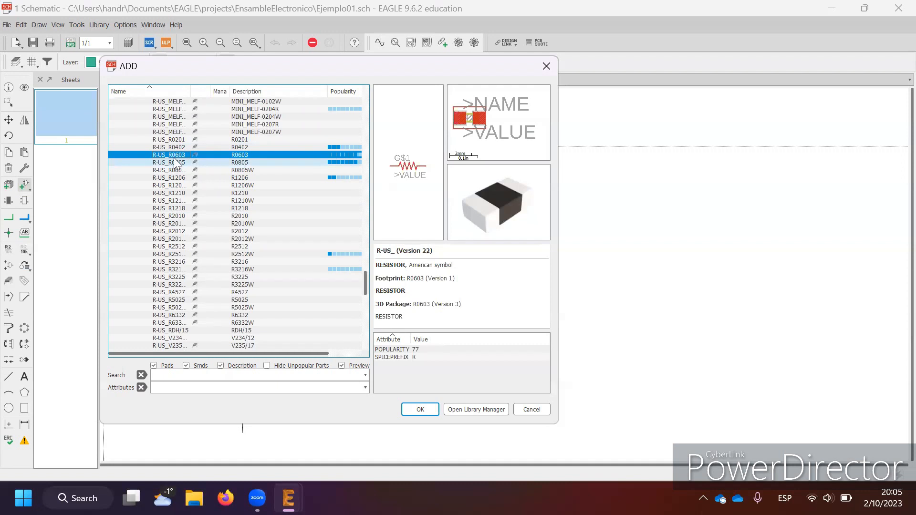
left_click(232, 162)
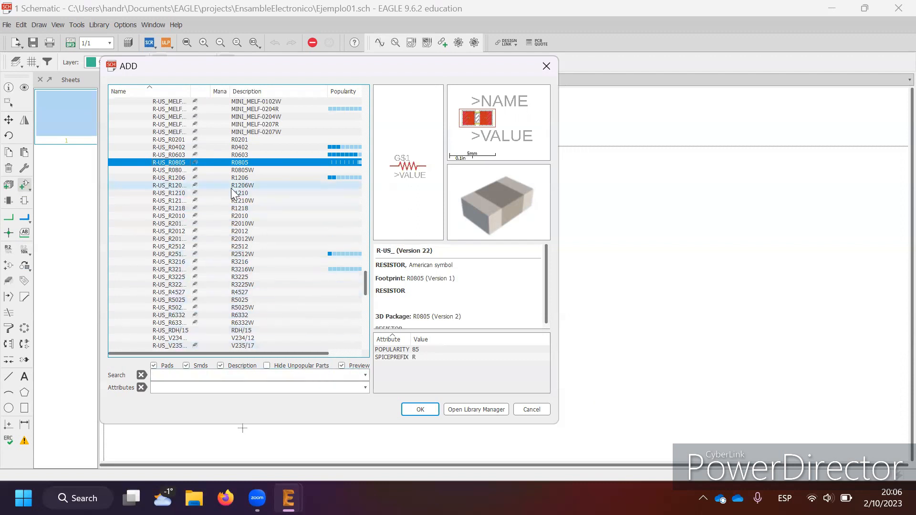
Step: Collapse the R-US_ variant list and the rcl library
scroll(221, 219, "up", 7)
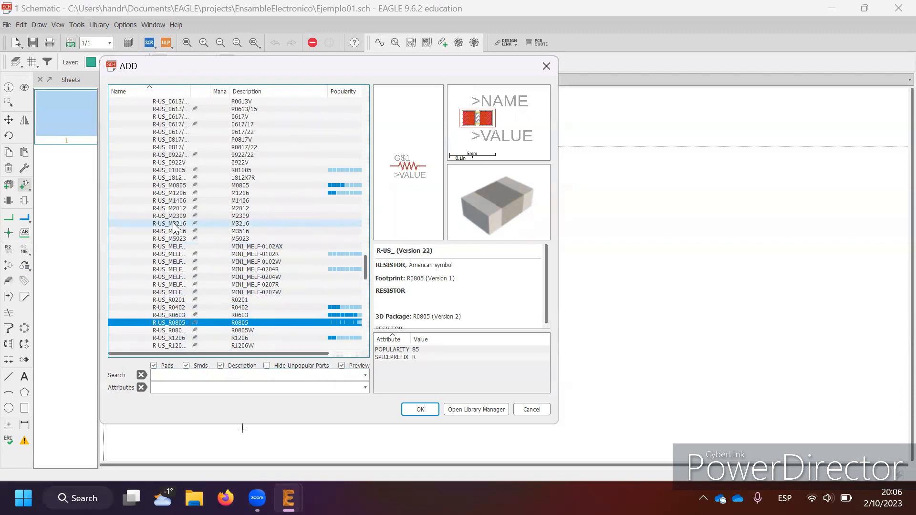
key("Left")
key("Left")
scroll(172, 220, "up", 2)
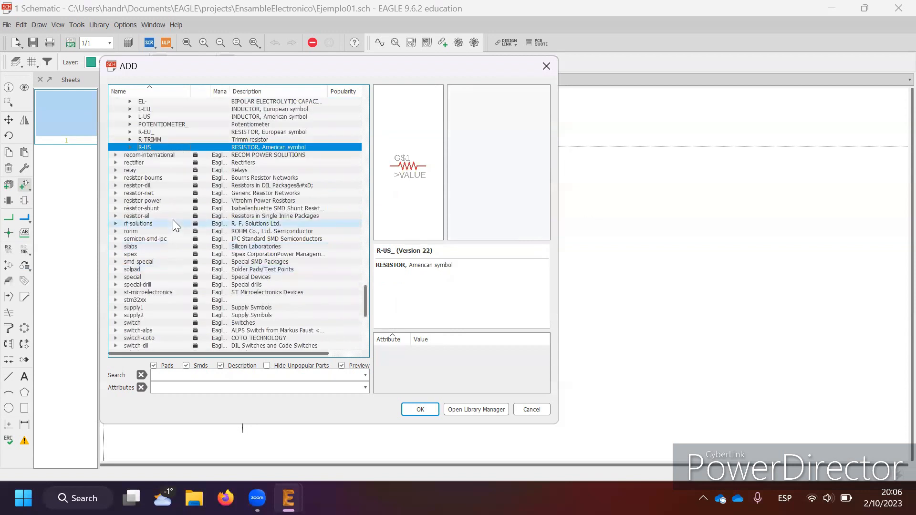
key("Left")
key("Left")
scroll(167, 203, "up", 2)
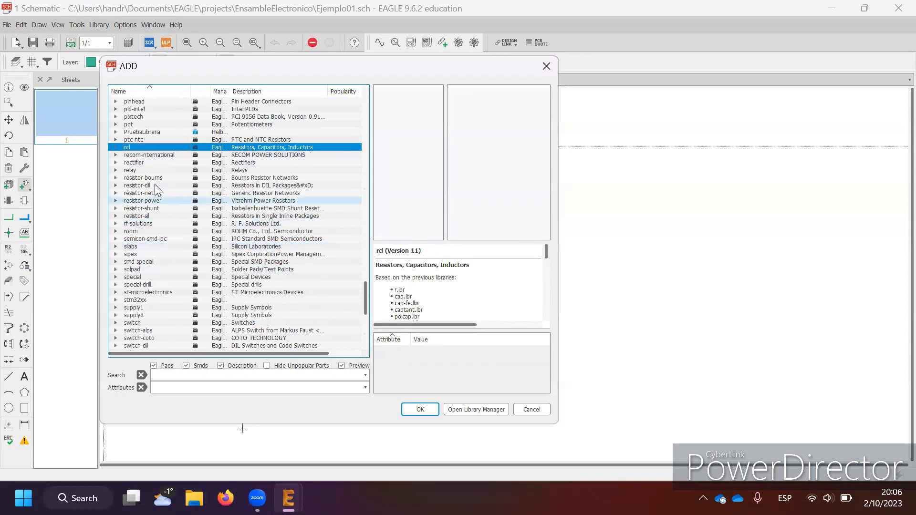
Step: Go to the connector libraries starting with "co" and expand con-lsta, the female headers library
left_click(136, 169)
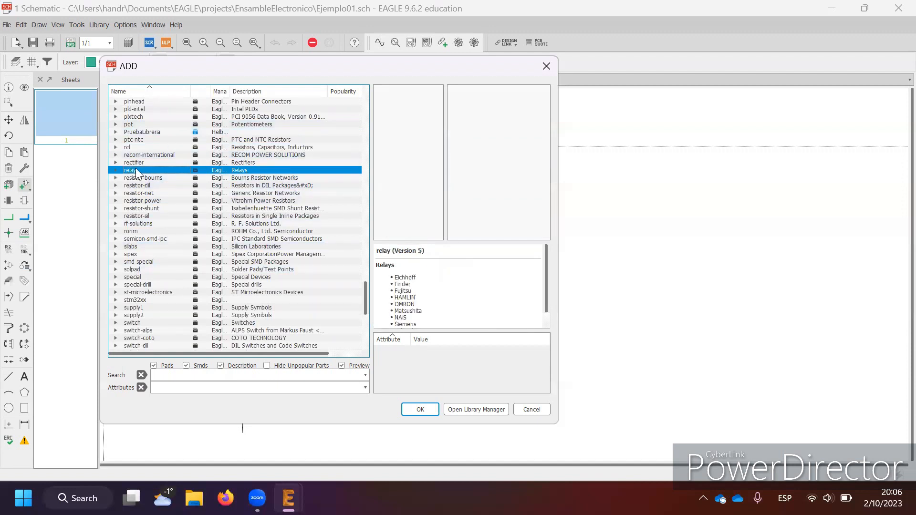
type("co")
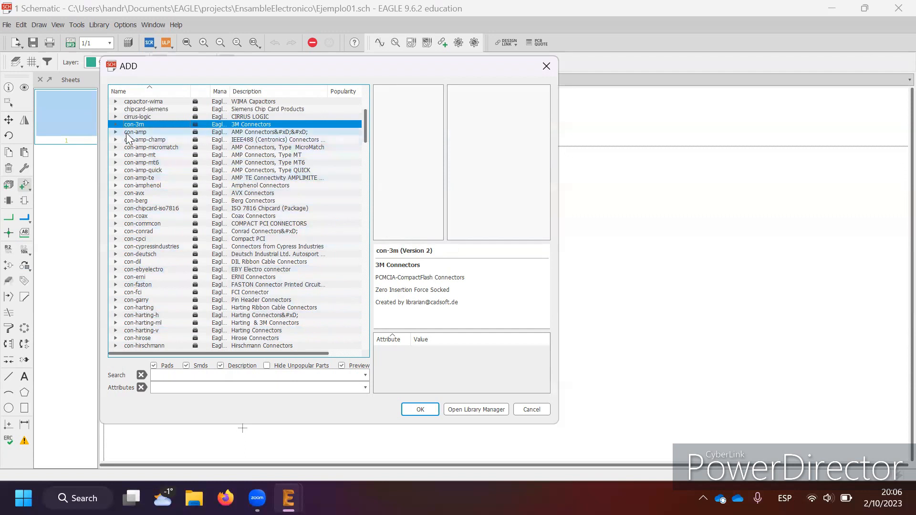
scroll(129, 200, "down", 4)
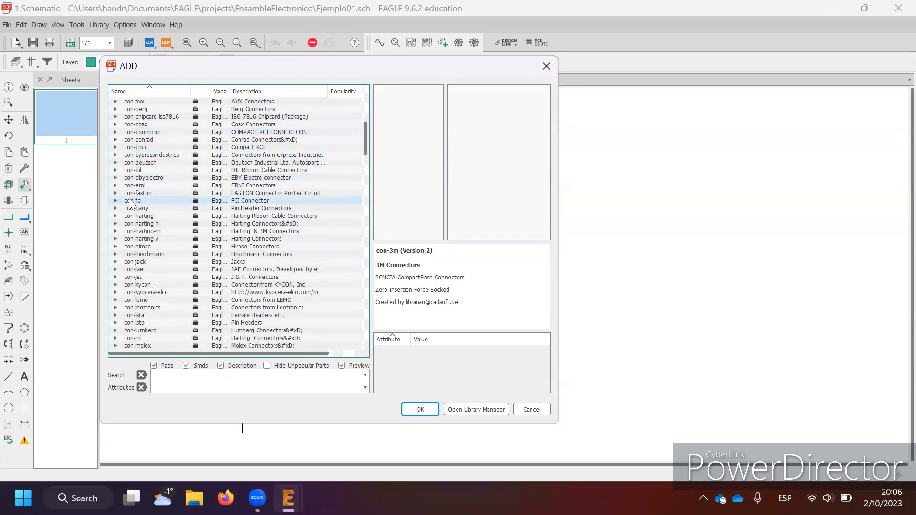
double_click(121, 316)
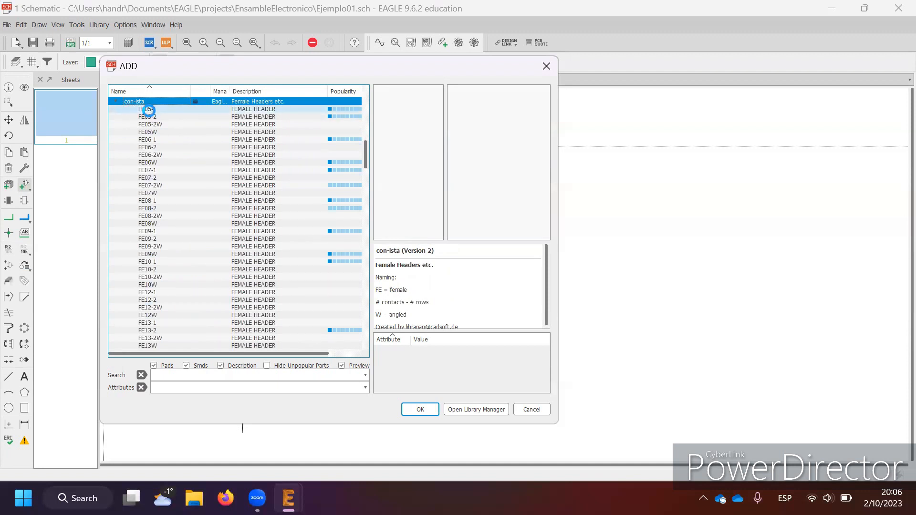
Step: Compare the symbols and footprints of the con-lsta female headers from FE05-1 through FE09W
left_click(149, 110)
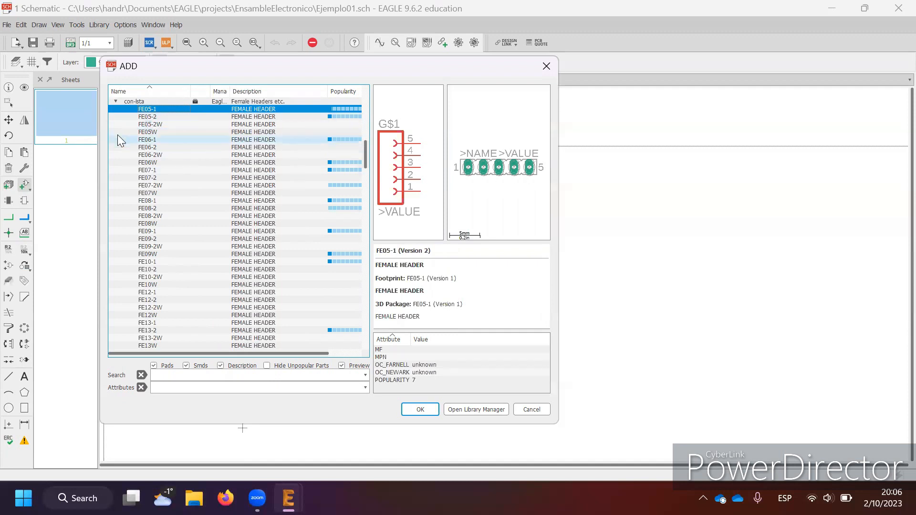
left_click(154, 116)
left_click(153, 139)
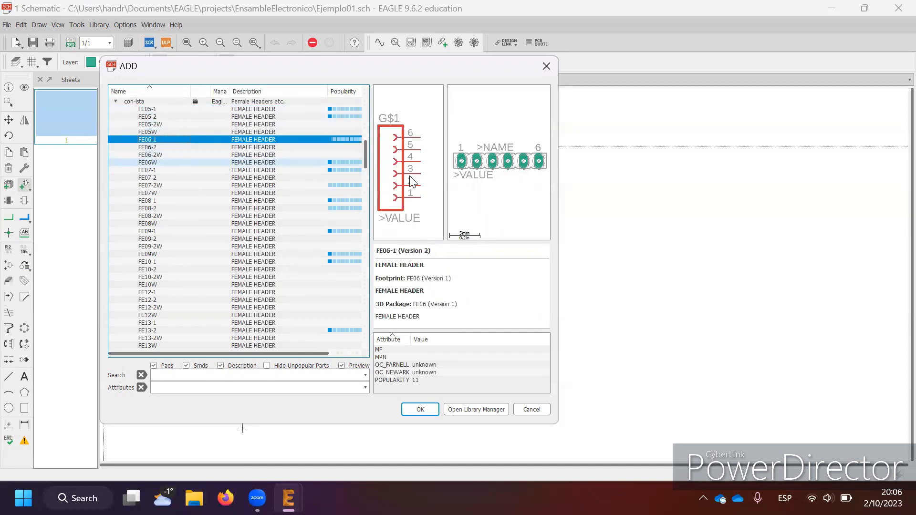
left_click(149, 154)
left_click(150, 177)
left_click(150, 193)
left_click(150, 215)
left_click(149, 231)
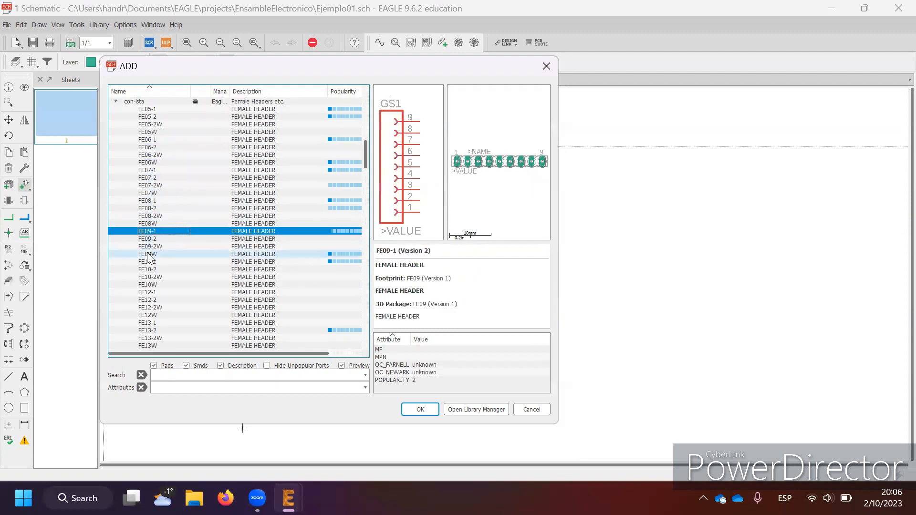
left_click(145, 254)
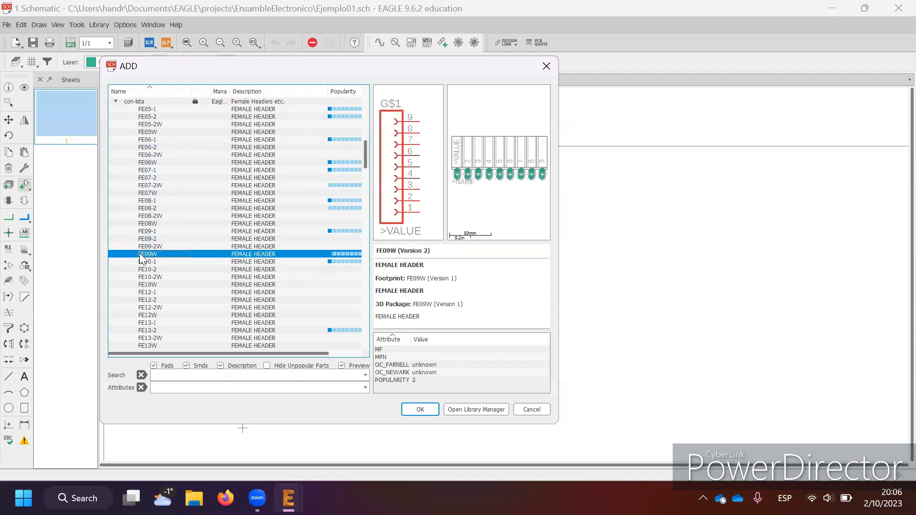
Step: Switch from con-lsta to the con-lstb library, preview its pin headers from MA03-1 through MA09-1W, and collapse it again
left_click(116, 102)
left_click(116, 108)
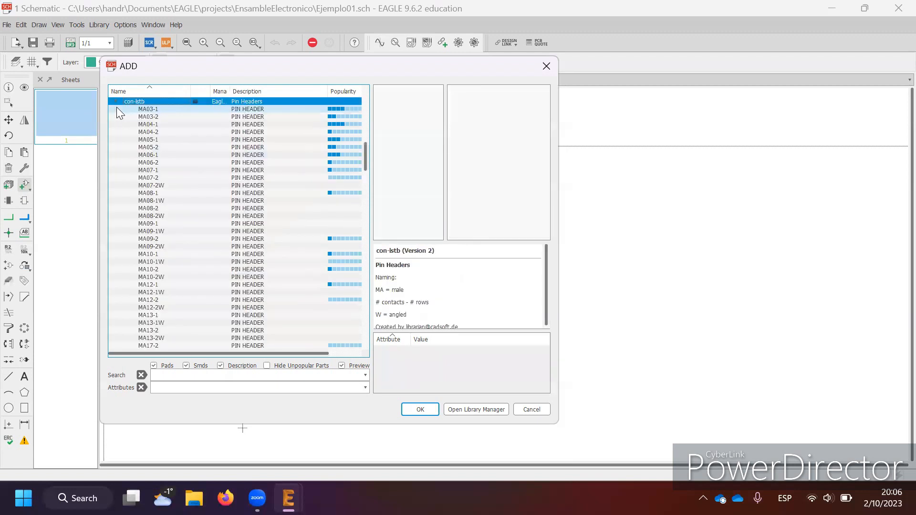
left_click(156, 108)
left_click(149, 117)
left_click(148, 131)
left_click(148, 147)
left_click(148, 154)
left_click(148, 170)
left_click(151, 185)
left_click(152, 208)
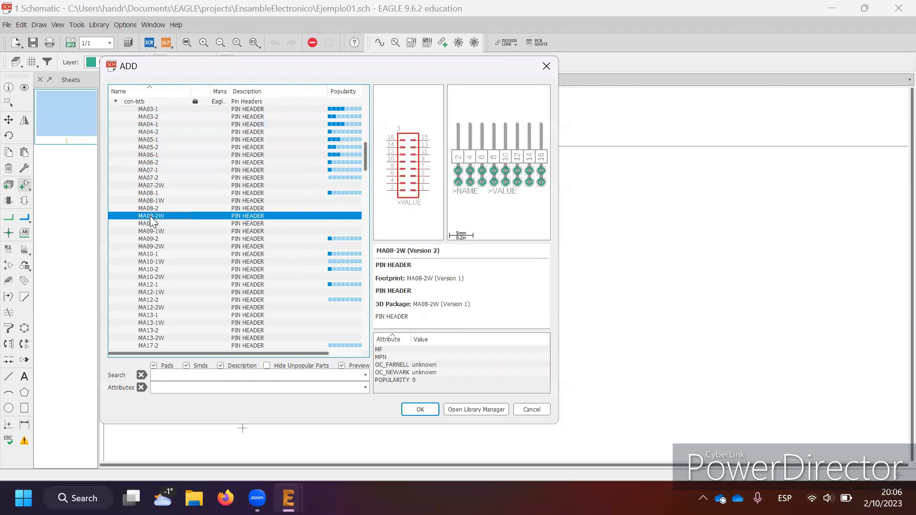
left_click(151, 231)
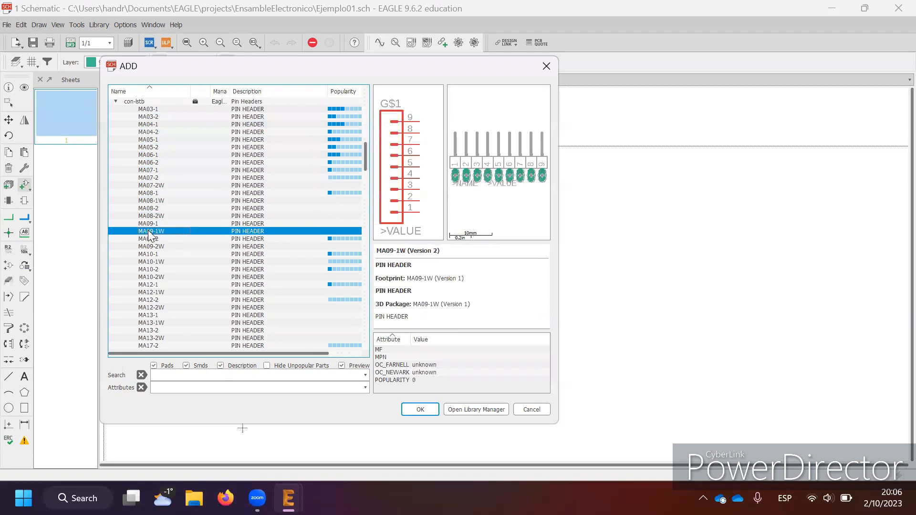
left_click(116, 102)
scroll(164, 168, "up", 2)
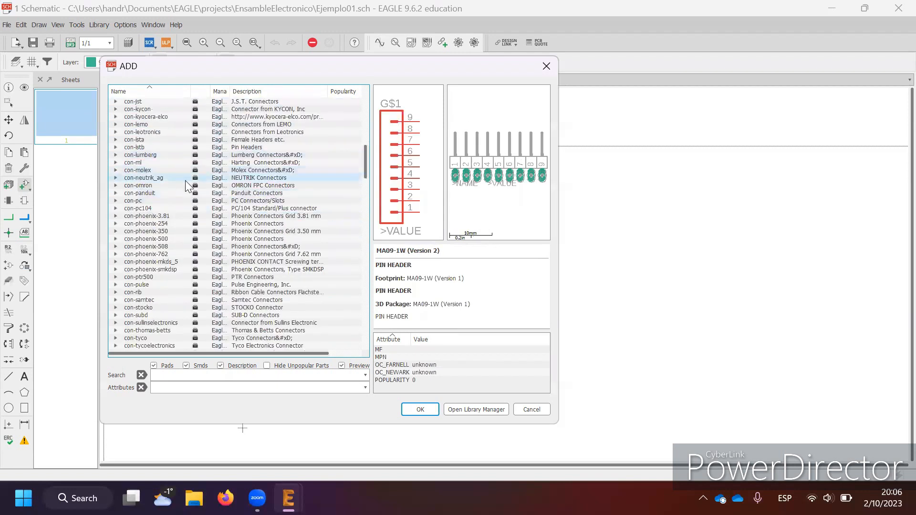
Step: Return to the start of the library list and search all libraries for *AK500*
left_click(133, 200)
key("a")
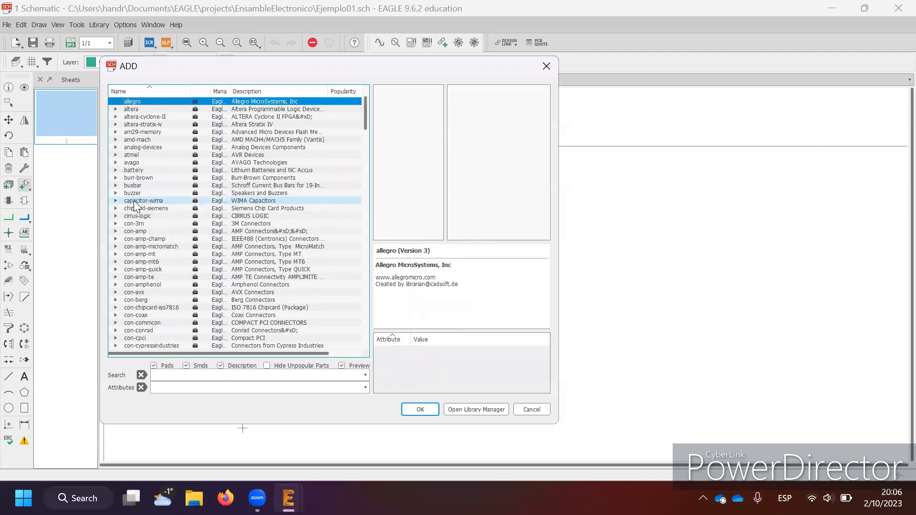
left_click(180, 376)
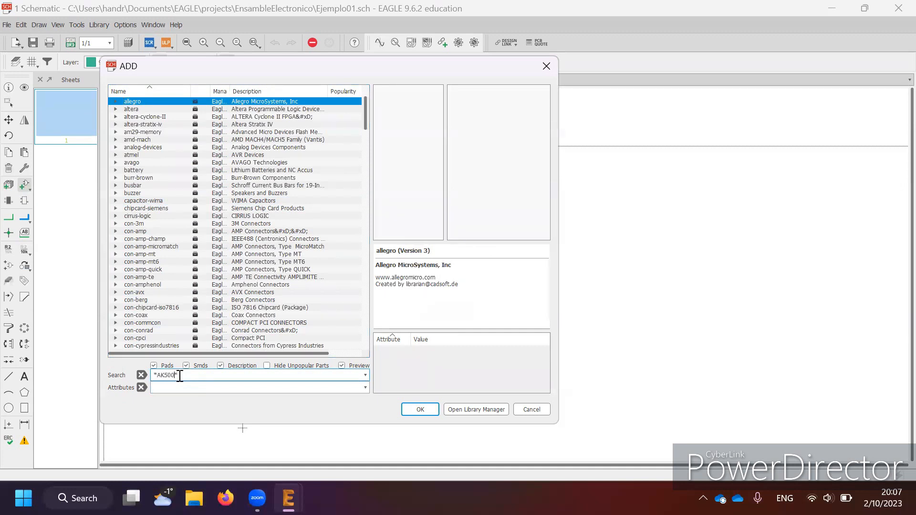
type("*")
key("Return")
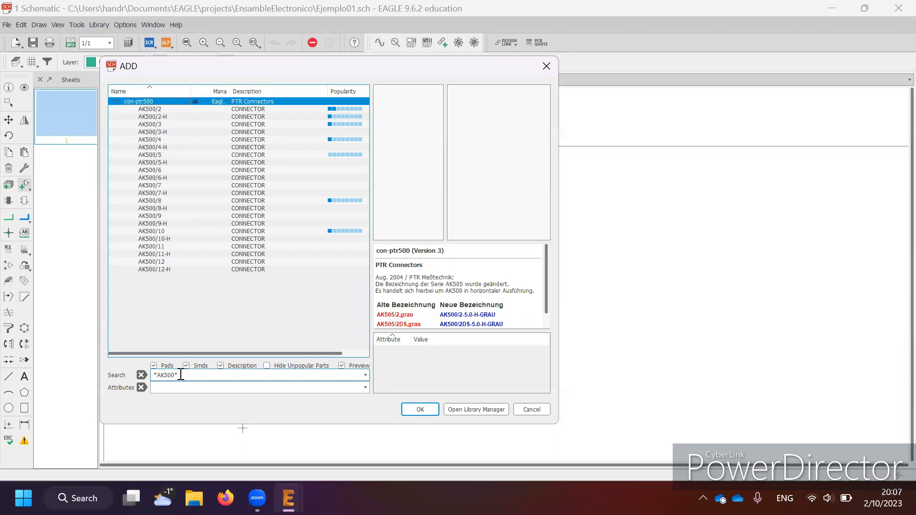
left_click_drag(183, 375, 151, 377)
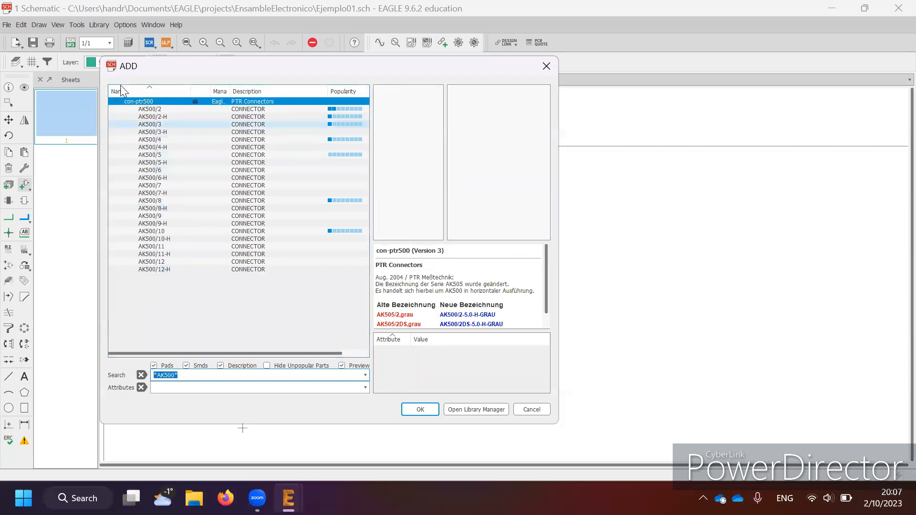
Step: Compare the symbols and footprints of the AK500 connectors, including AK500/2, AK500/3, AK500/9 and AK500/11-H
left_click(154, 110)
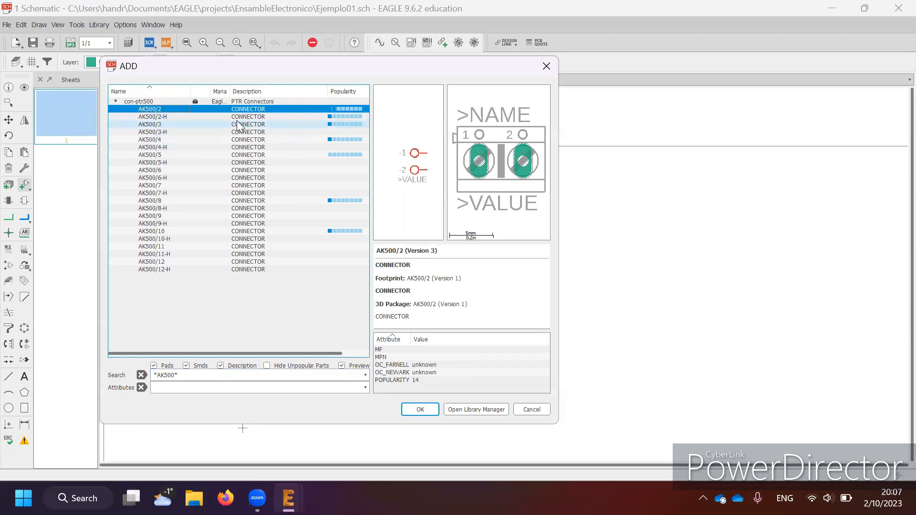
left_click(177, 117)
left_click(341, 109)
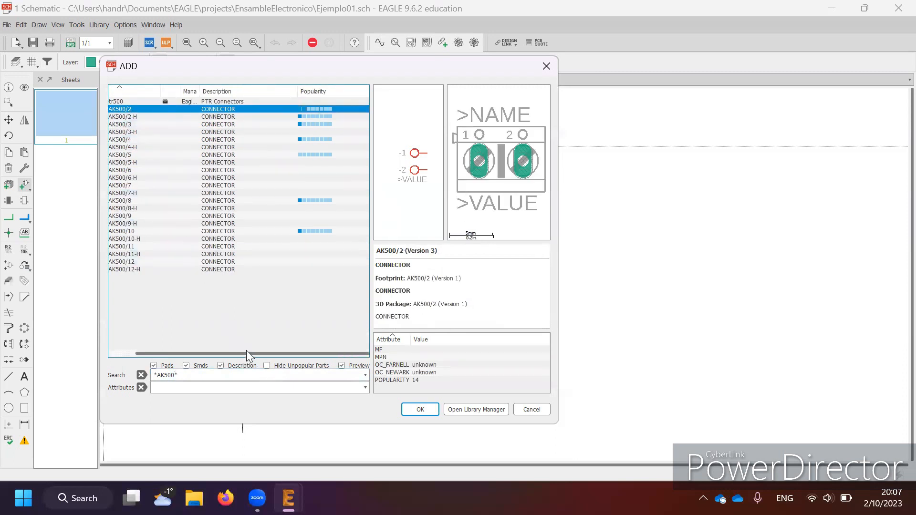
left_click_drag(247, 354, 217, 353)
left_click(150, 124)
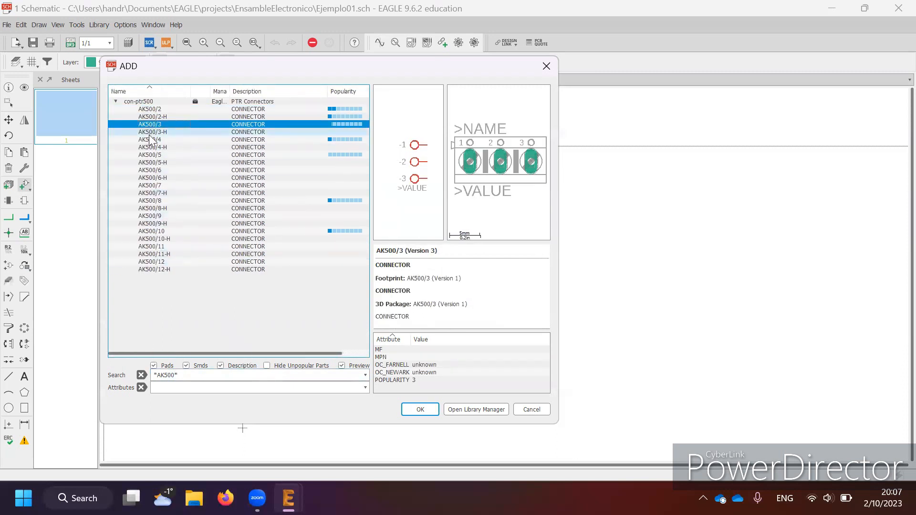
left_click(158, 215)
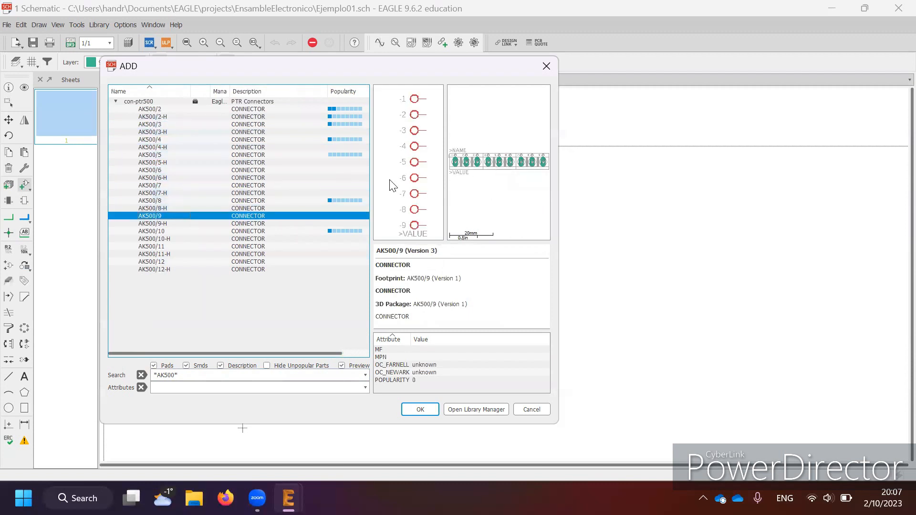
left_click(154, 253)
Step: Place one AK500/2 two-pin connector on the sheet at about (0.5, 0.7) inch and finish adding parts
left_click(153, 107)
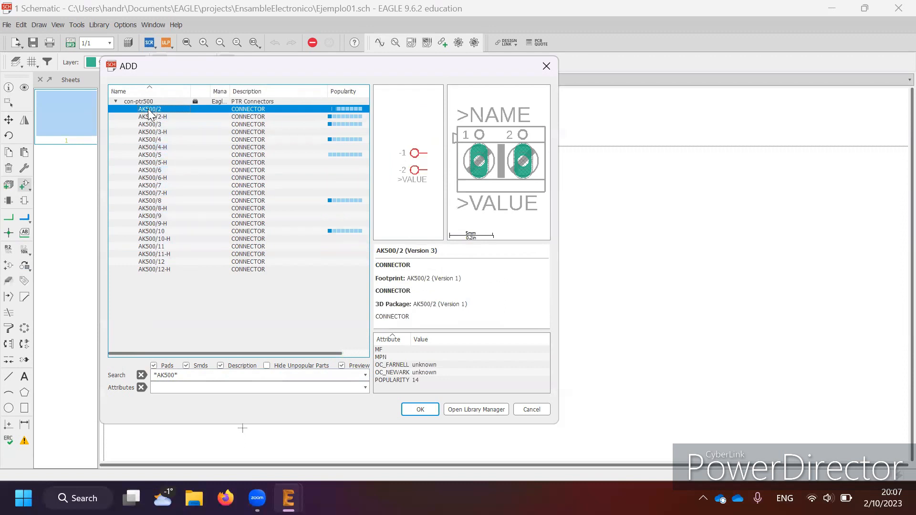
double_click(149, 110)
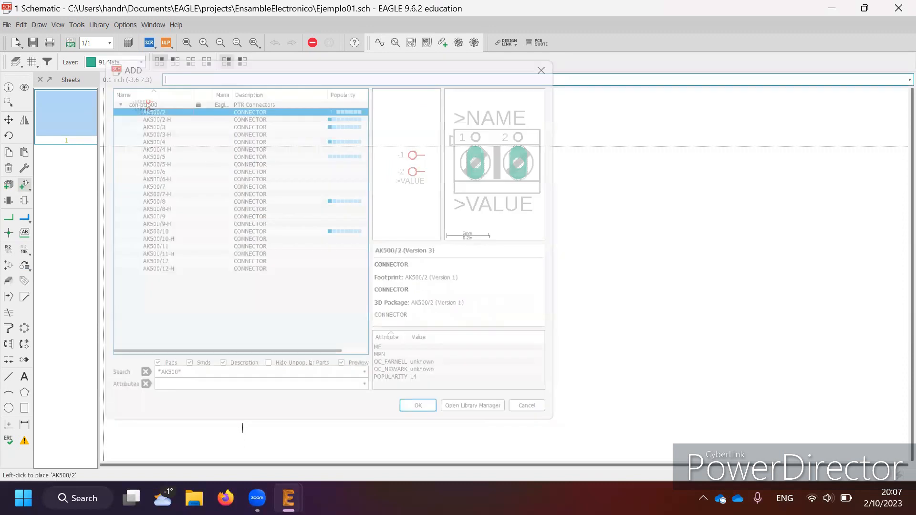
scroll(289, 363, "up", 5)
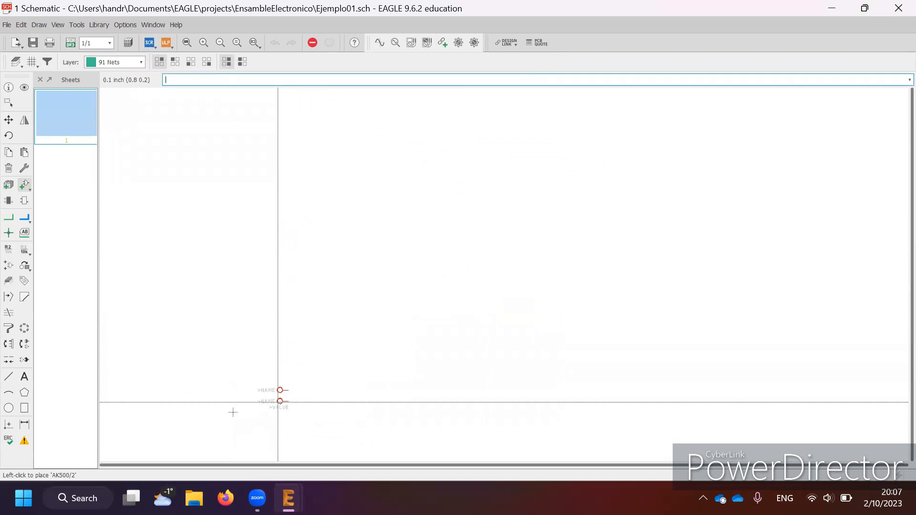
scroll(227, 399, "up", 8)
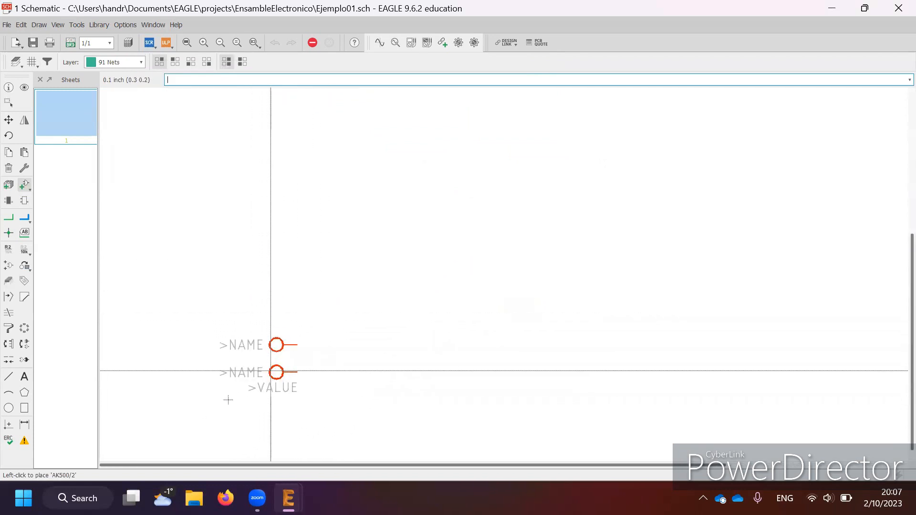
left_click(319, 276)
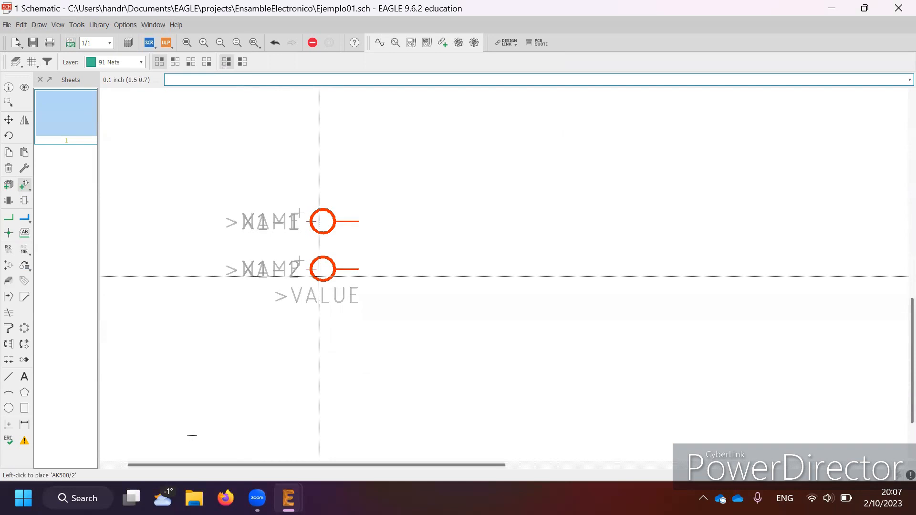
key("Escape")
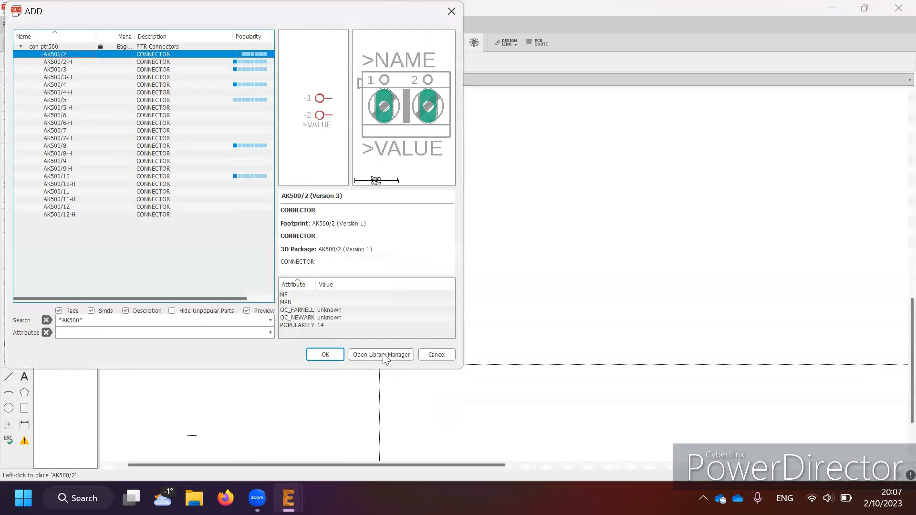
key("Escape")
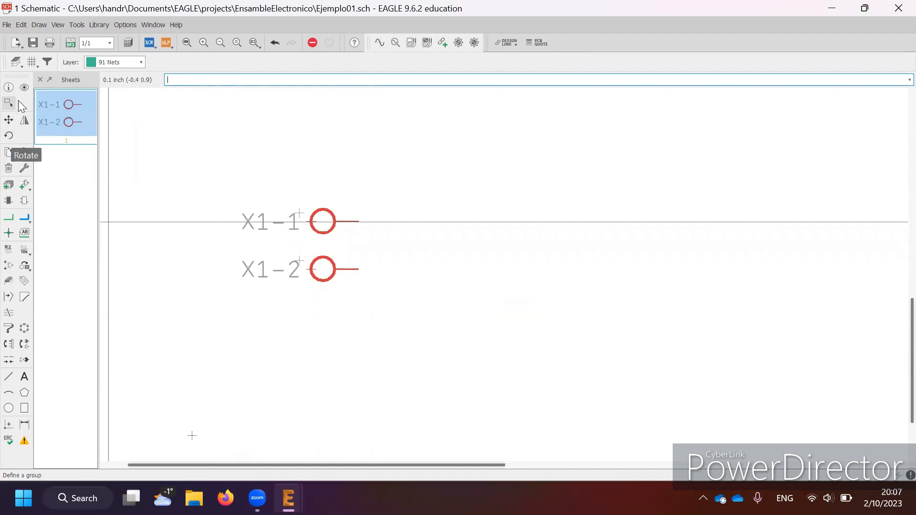
Step: Copy the two-pin connector, rotate the copy 180 degrees and place it about 2.1 inches to the right of the original
left_click(8, 154)
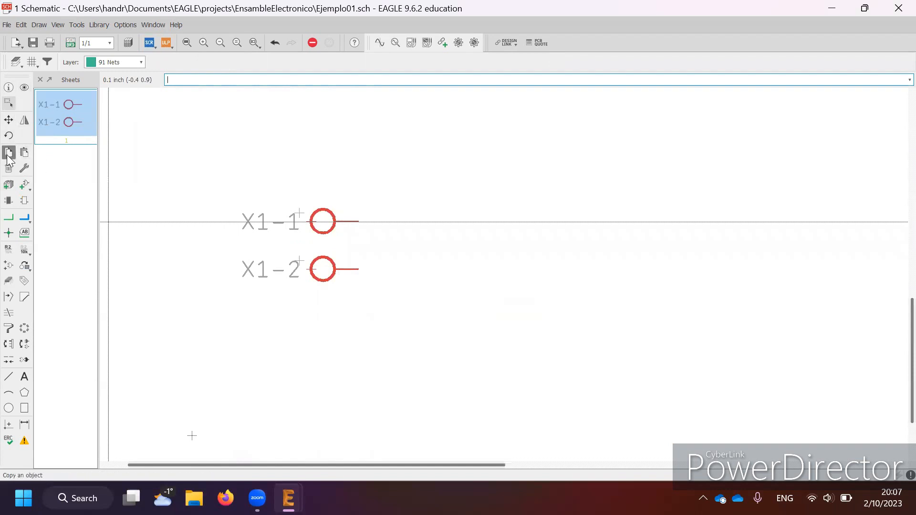
left_click(311, 221)
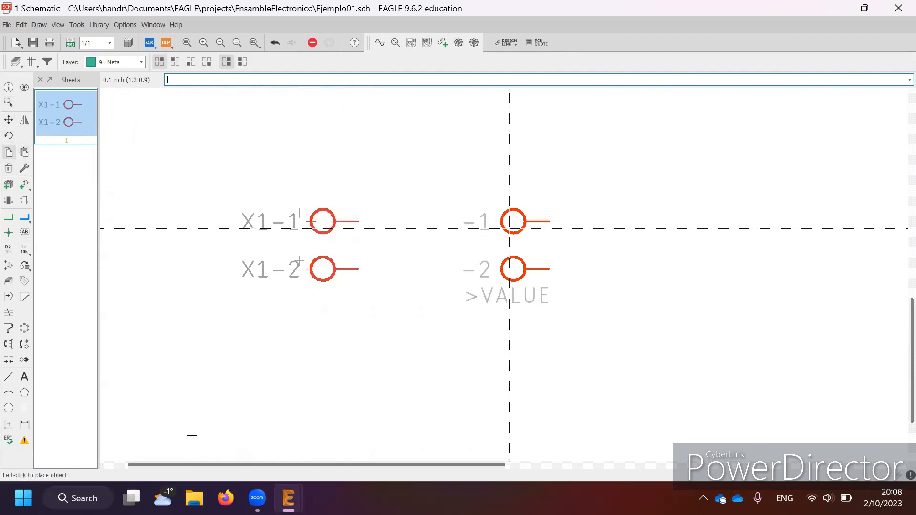
right_click(626, 228)
right_click(626, 228)
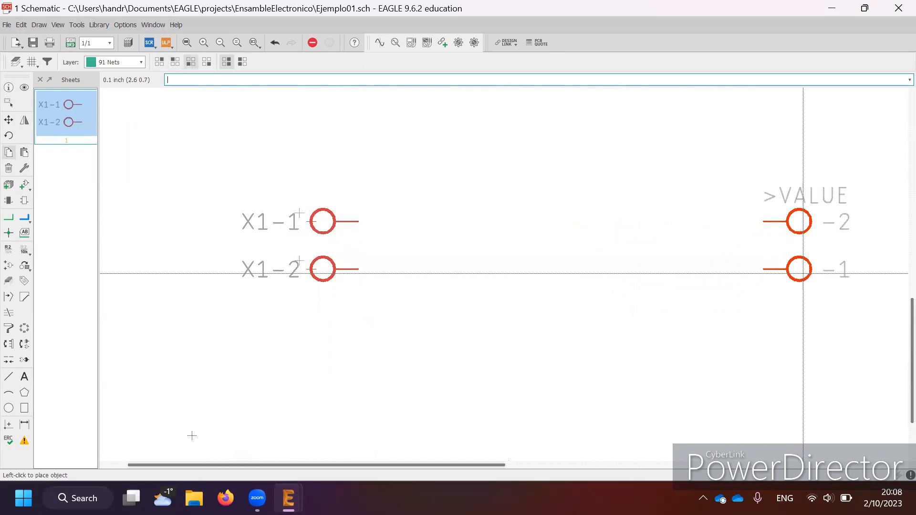
left_click(830, 273)
scroll(513, 276, "down", 1)
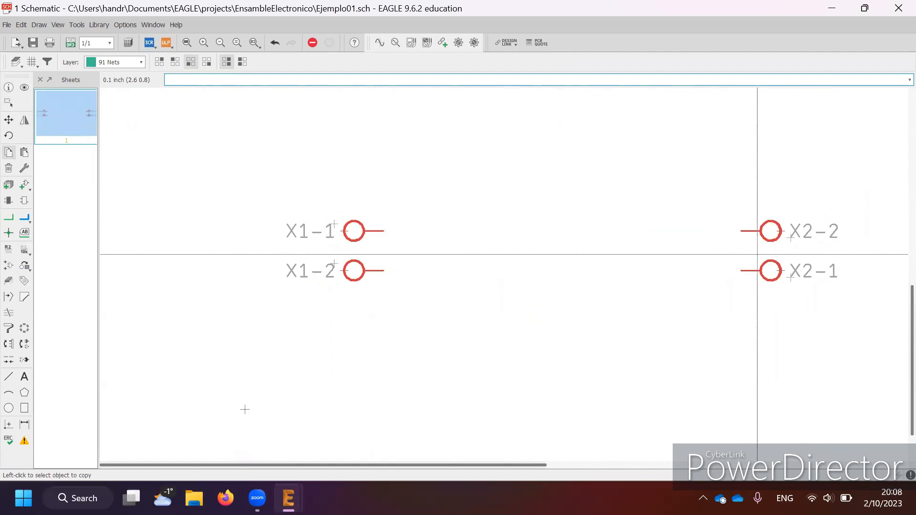
scroll(844, 244, "up", 2)
scroll(847, 244, "down", 1)
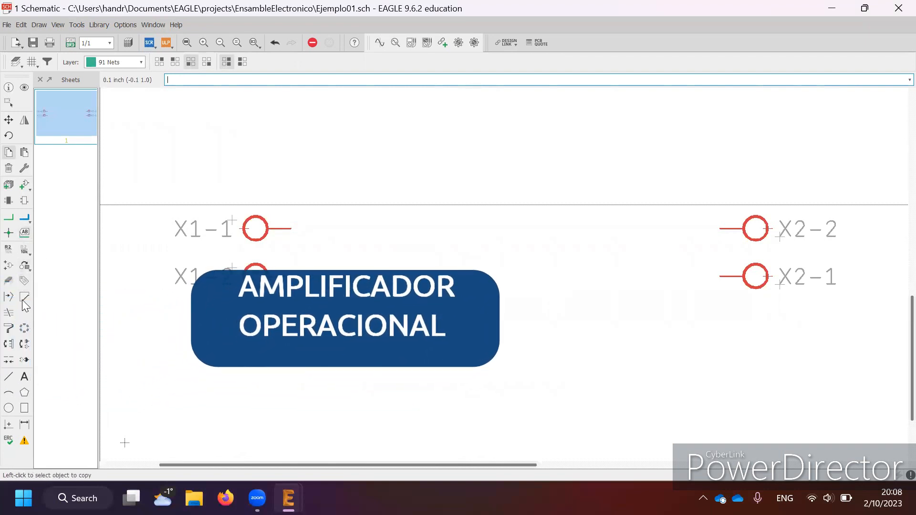
Step: Start adding another part and search all libraries for *324*
left_click(23, 187)
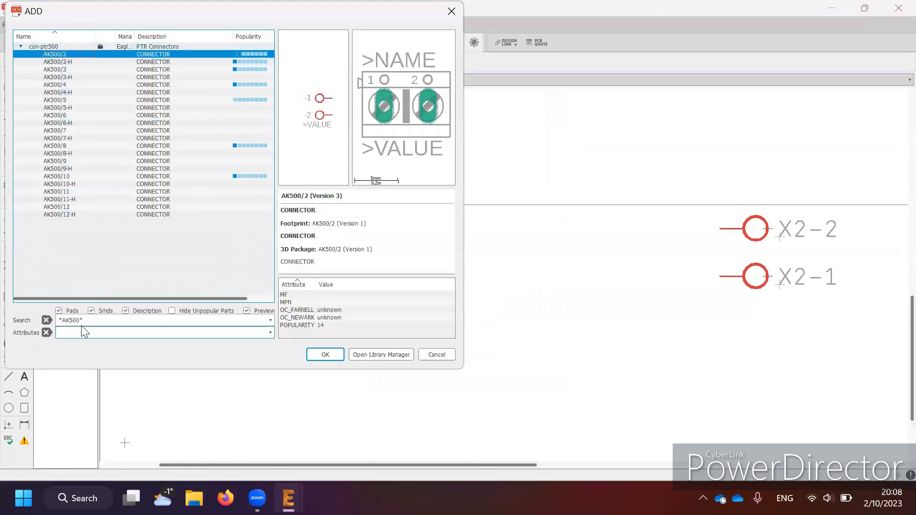
left_click_drag(88, 321, 63, 321)
left_click(66, 321)
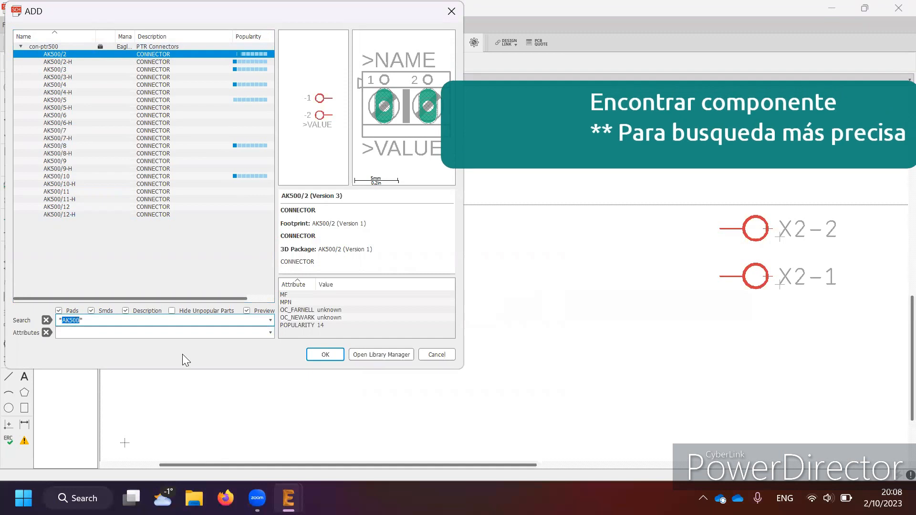
type("324*")
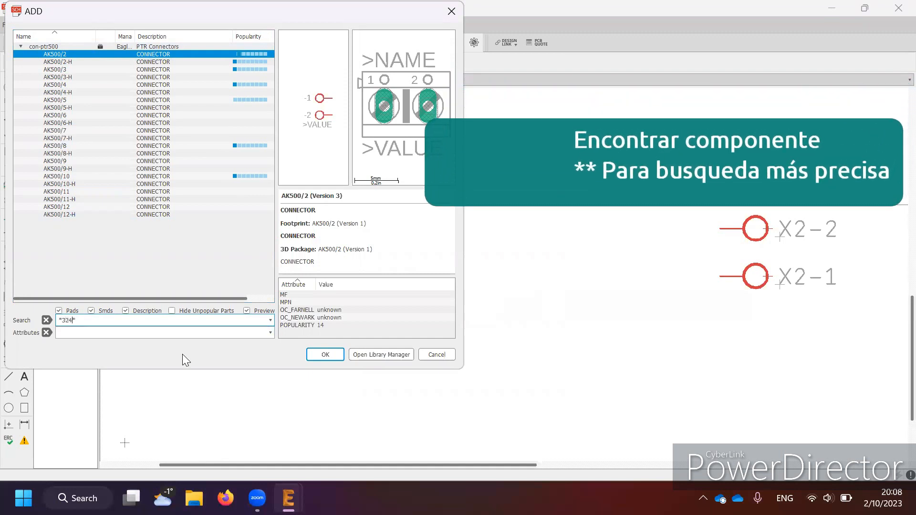
key("Return")
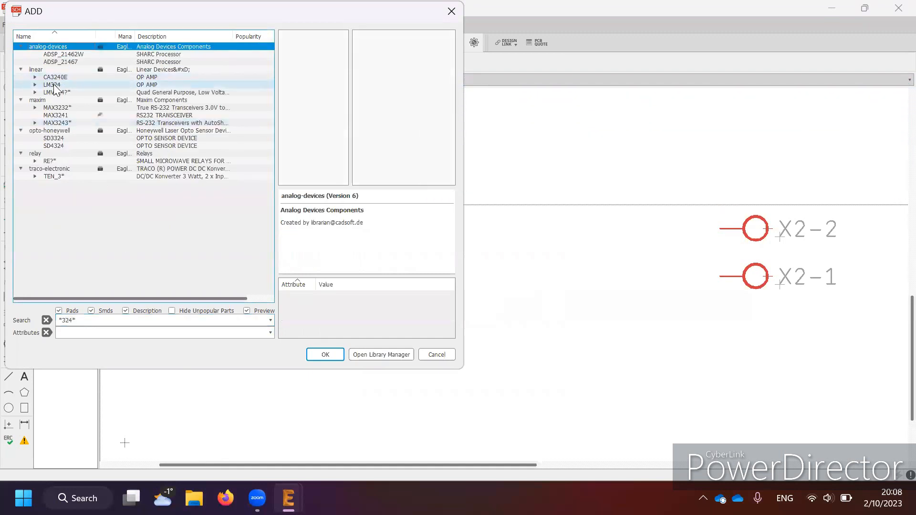
Step: Expand LM324 in the linear library and compare the LM324D (SO14) and LM324N (DIL14) variants
left_click(35, 84)
left_click(74, 91)
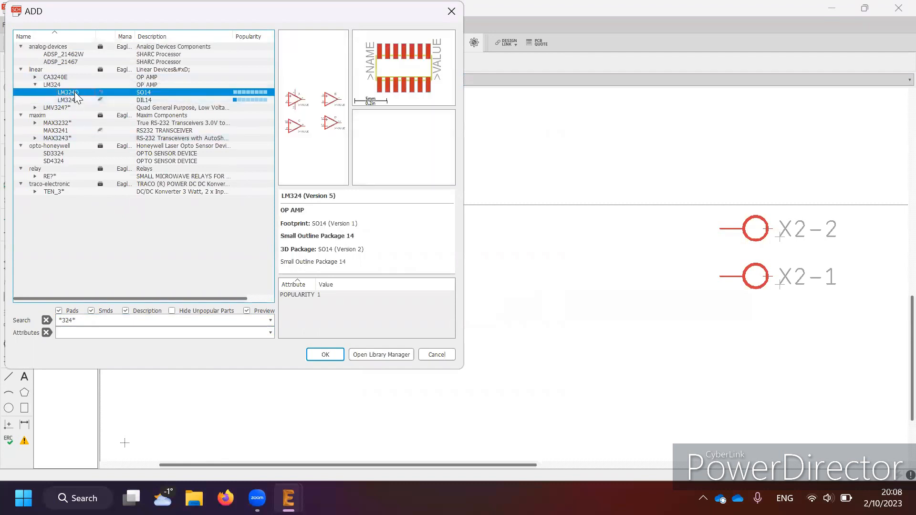
left_click(75, 100)
left_click(73, 93)
left_click(71, 99)
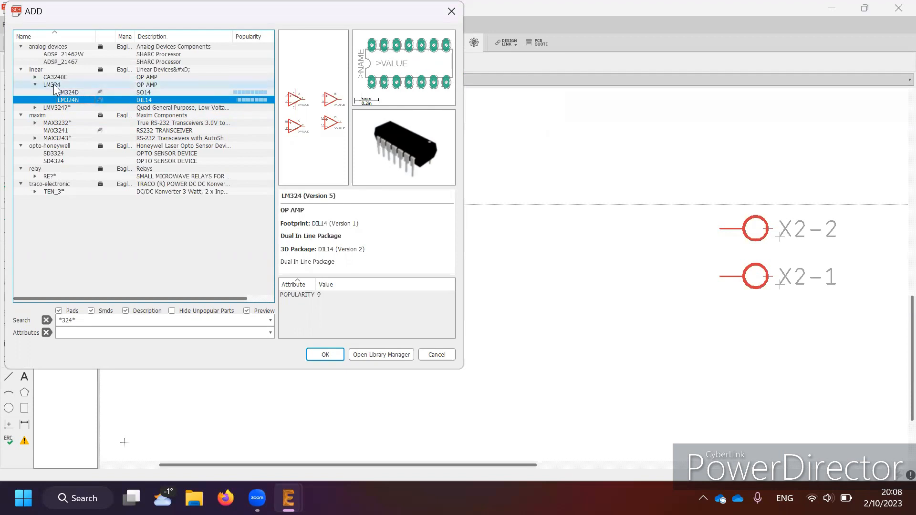
left_click(67, 92)
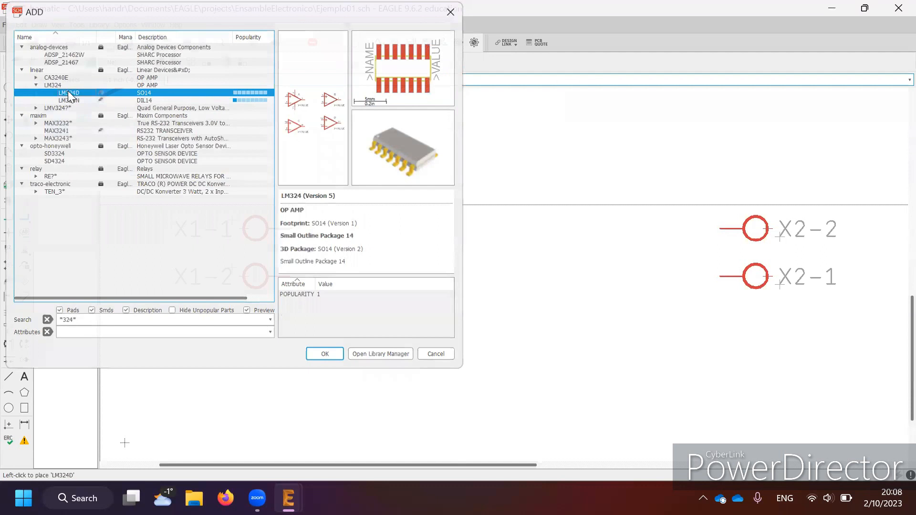
Step: Place all four LM324D op-amp gates in a row above the connectors at about y = 1.3 inch and finish adding parts
double_click(67, 94)
scroll(249, 352, "down", 3)
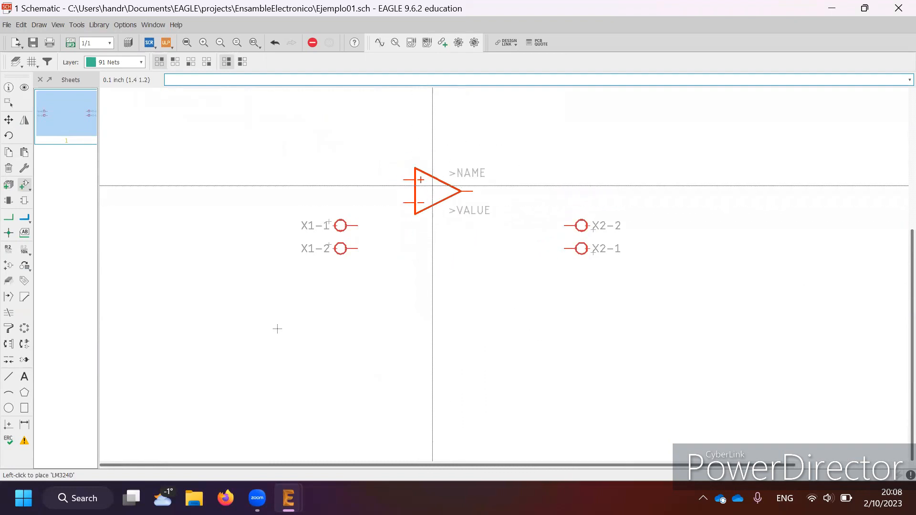
left_click(415, 180)
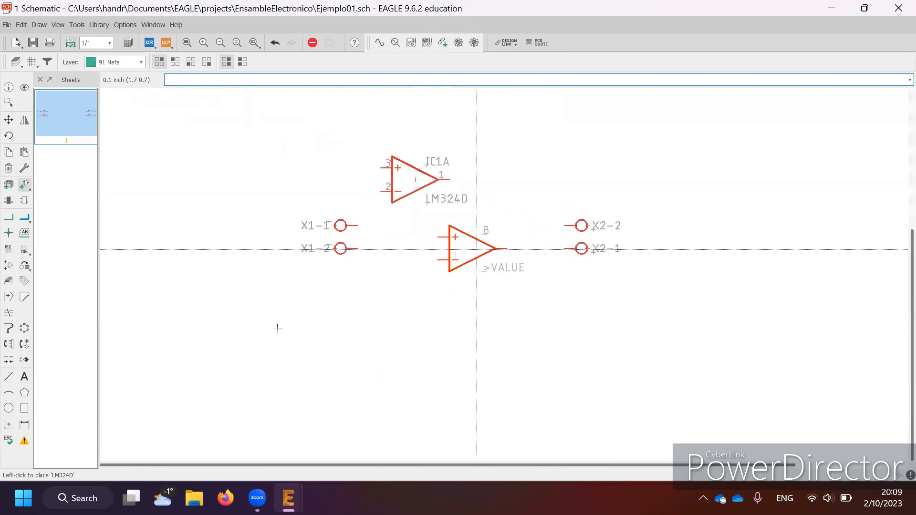
left_click(514, 180)
left_click(630, 180)
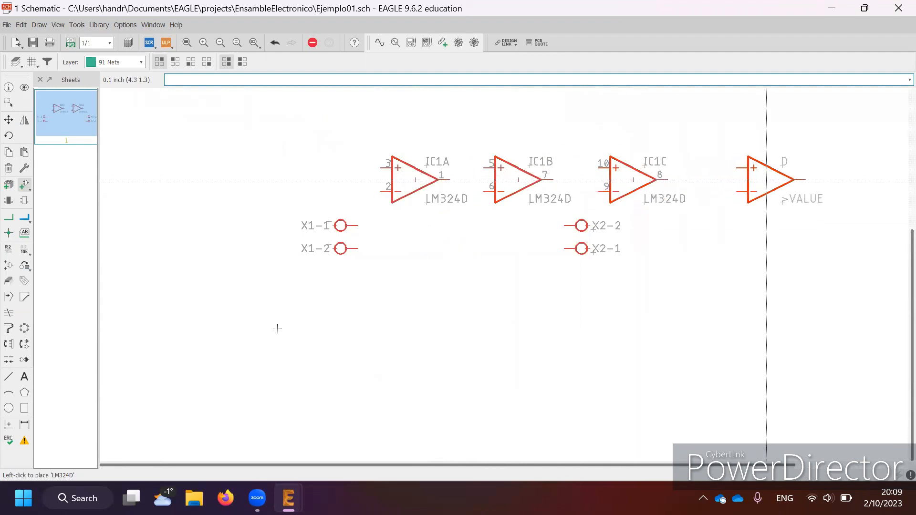
left_click(767, 179)
key("Escape")
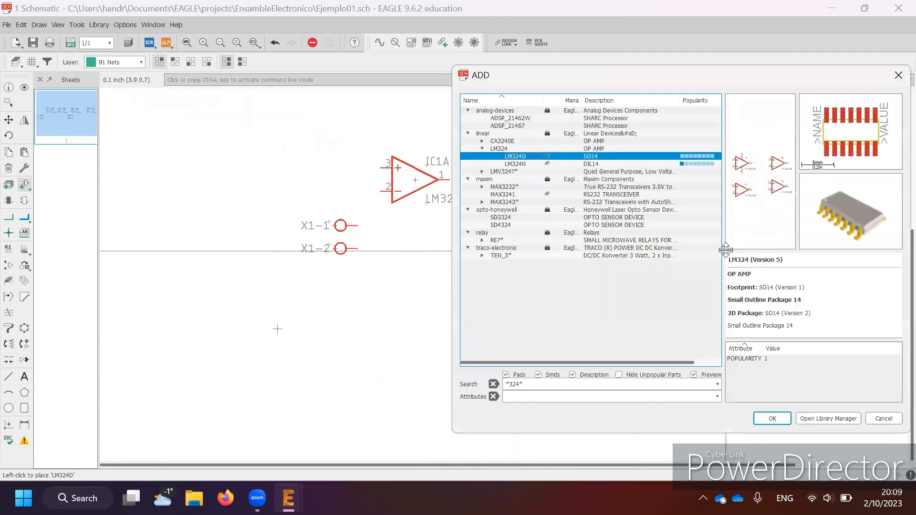
key("Escape")
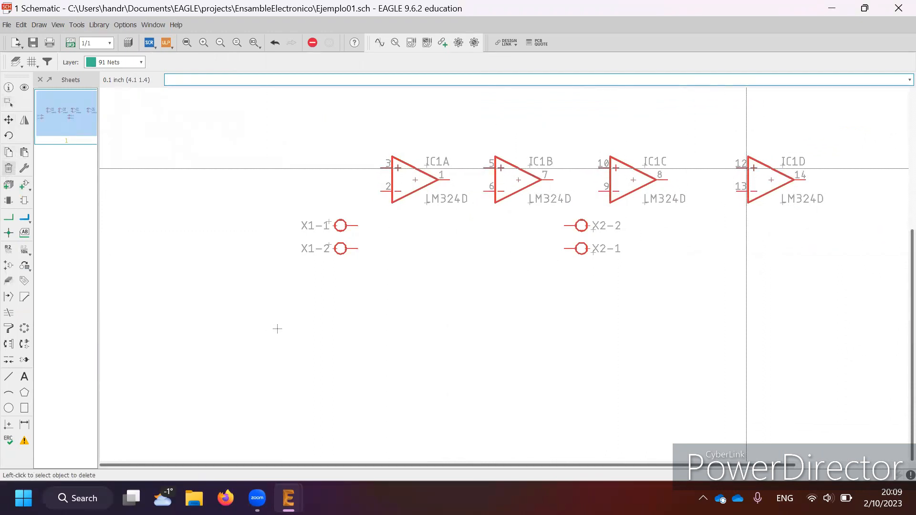
Step: Delete the op-amp gates IC1D, IC1C and IC1B from the sheet
left_click(764, 176)
left_click(632, 178)
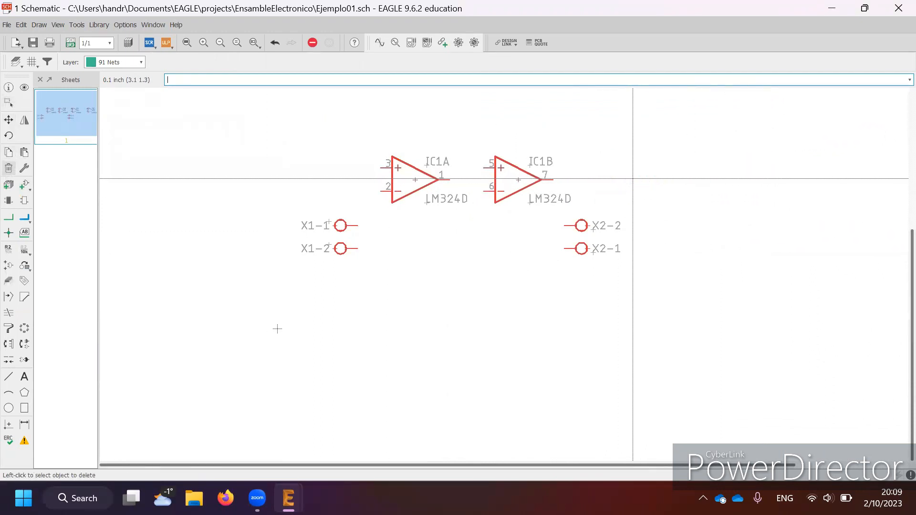
left_click(518, 180)
Step: Move op-amp gate IC1A between the two connectors, to about (1.6, 0.8) inch
left_click(8, 120)
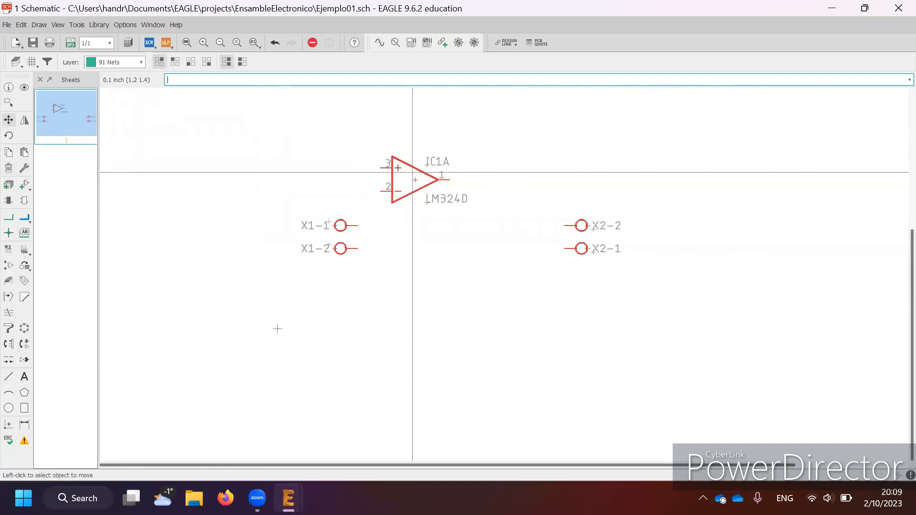
left_click(414, 180)
left_click(456, 241)
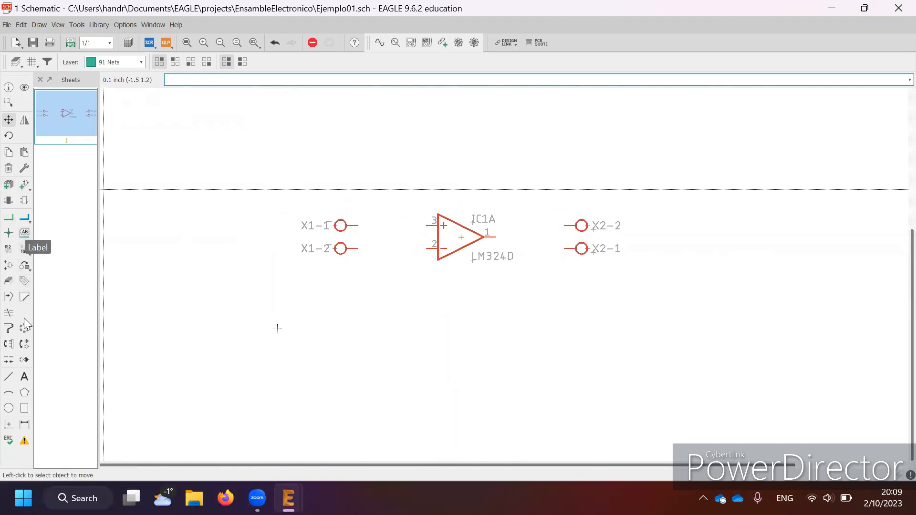
Step: Start adding a part, clear the search filter and expand the rcl library of resistors, capacitors and inductors
left_click(25, 186)
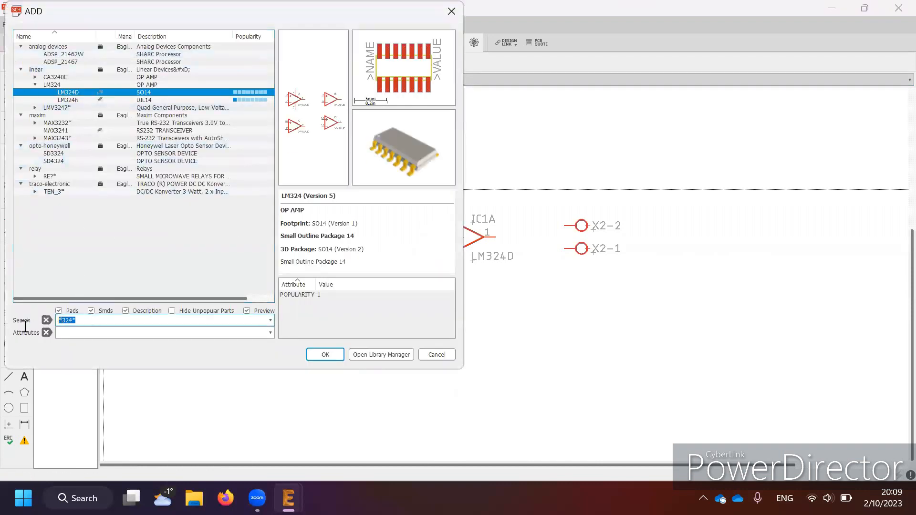
key("Return")
scroll(53, 175, "down", 1)
scroll(52, 180, "down", 18)
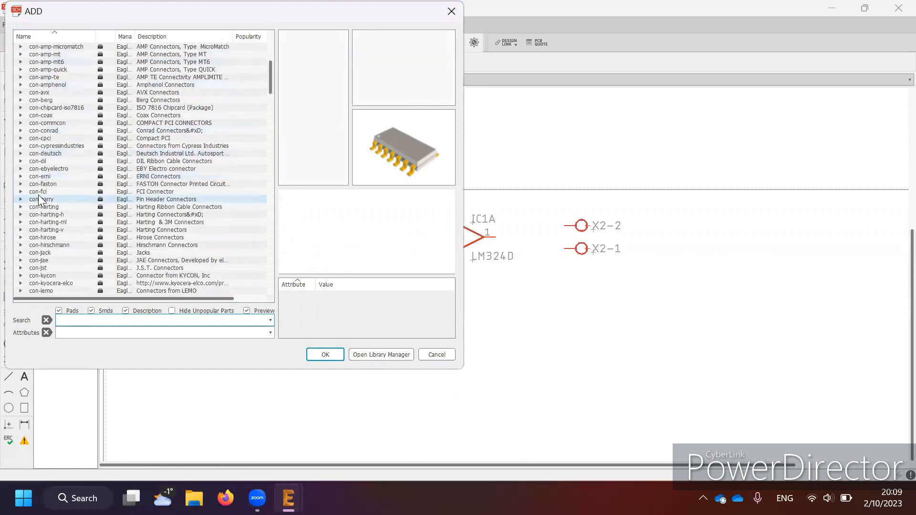
scroll(40, 200, "down", 3)
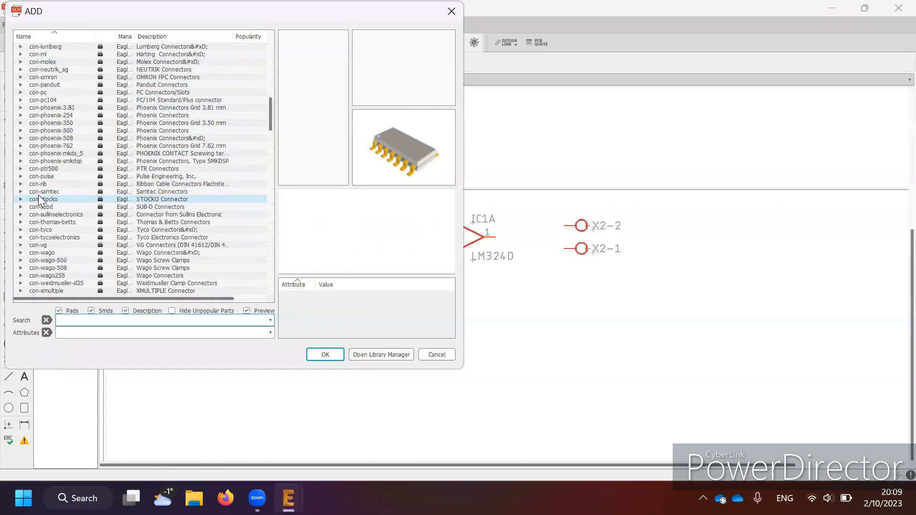
left_click(39, 196)
key("r")
scroll(37, 222, "down", 4)
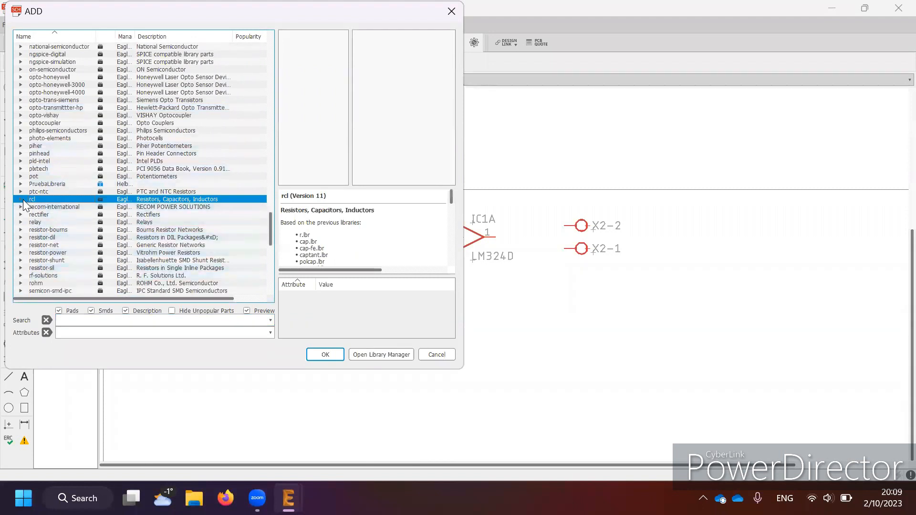
left_click(20, 200)
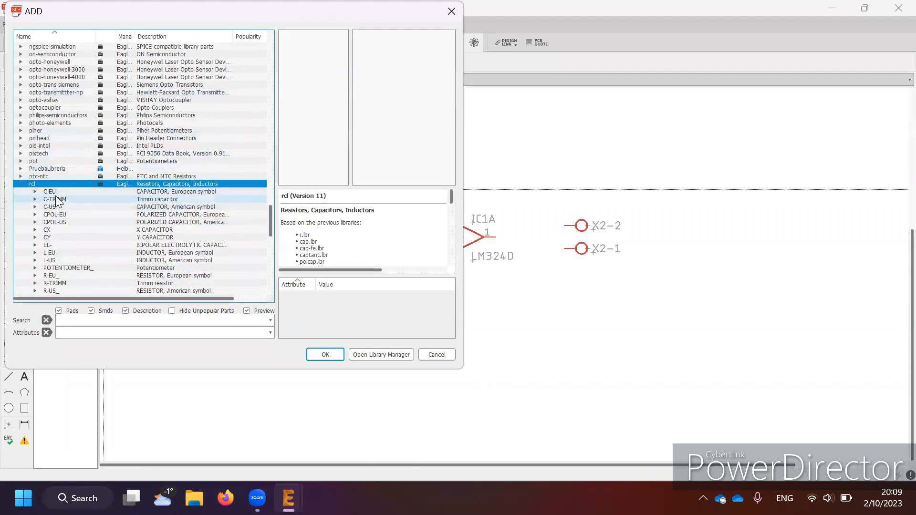
Step: Place a C-USC0805 American-symbol capacitor, rotated 90 degrees, above the op-amp at about (1.6, 1.2) inch
left_click(36, 191)
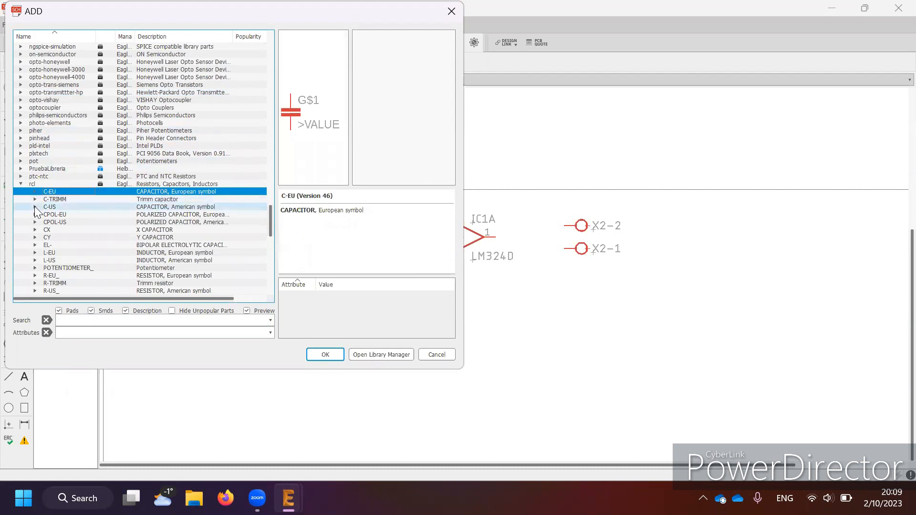
left_click(34, 207)
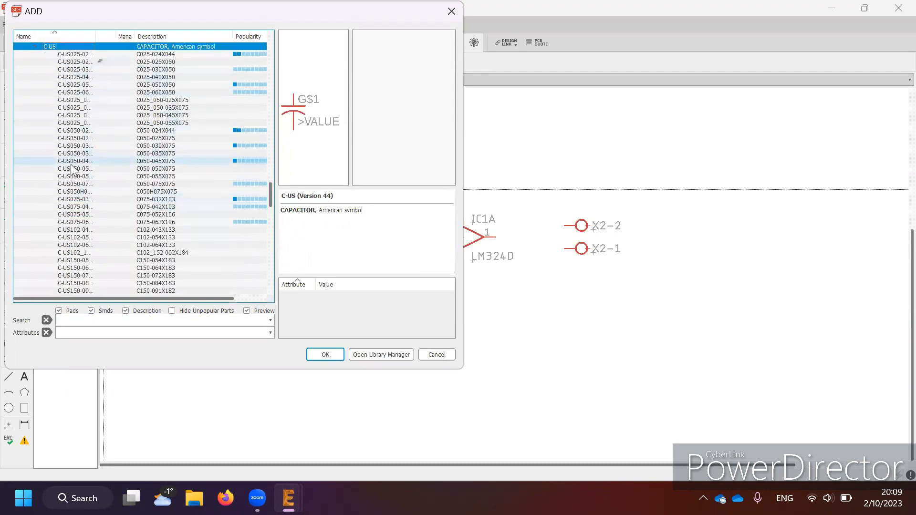
scroll(74, 177, "down", 15)
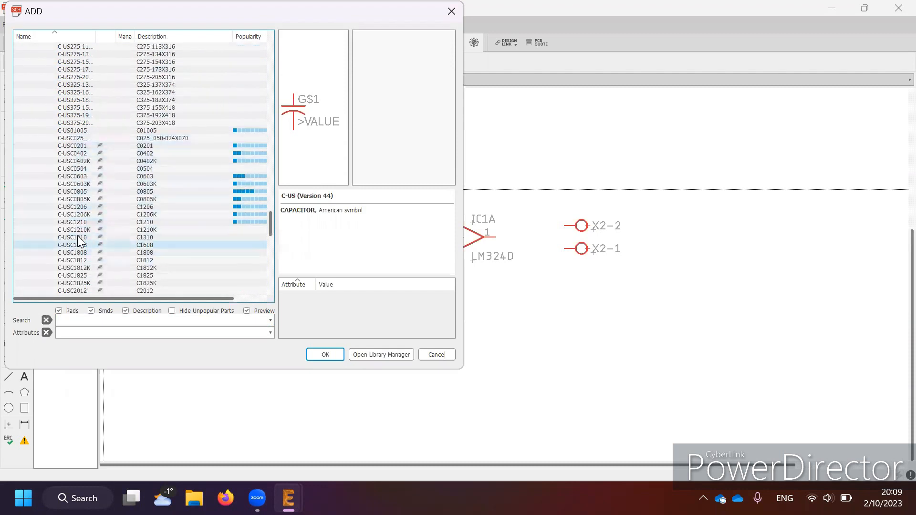
left_click(79, 190)
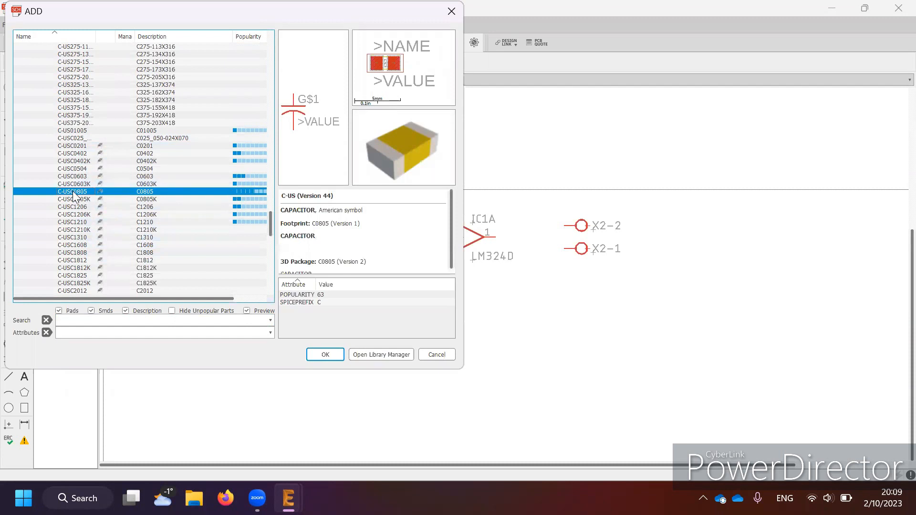
double_click(74, 193)
right_click(434, 183)
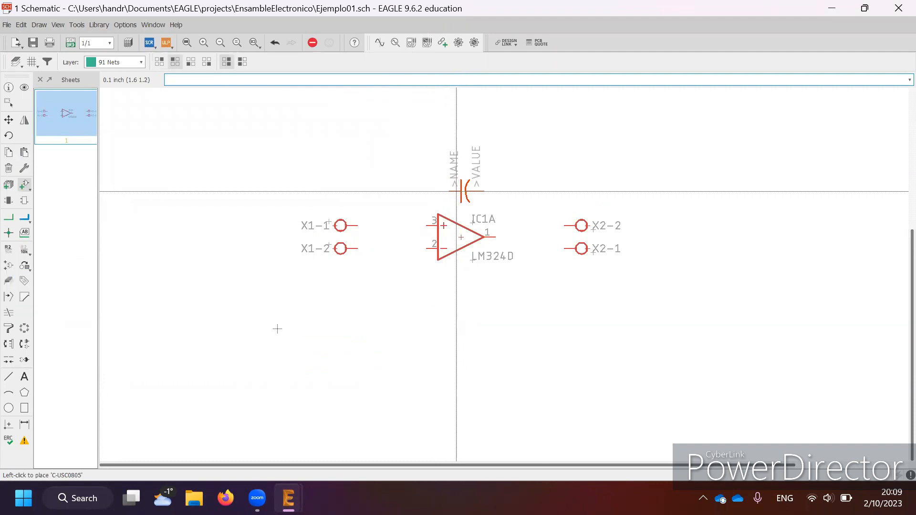
left_click(456, 191)
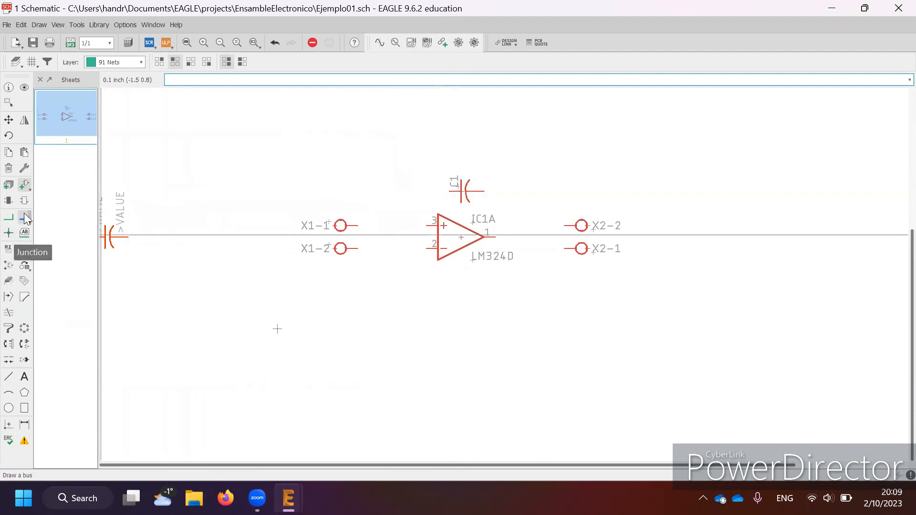
Step: Start adding a part, collapse the C-US capacitor list and expand the R-US_ American-symbol resistors in the rcl library
left_click(19, 186)
scroll(60, 185, "up", 5)
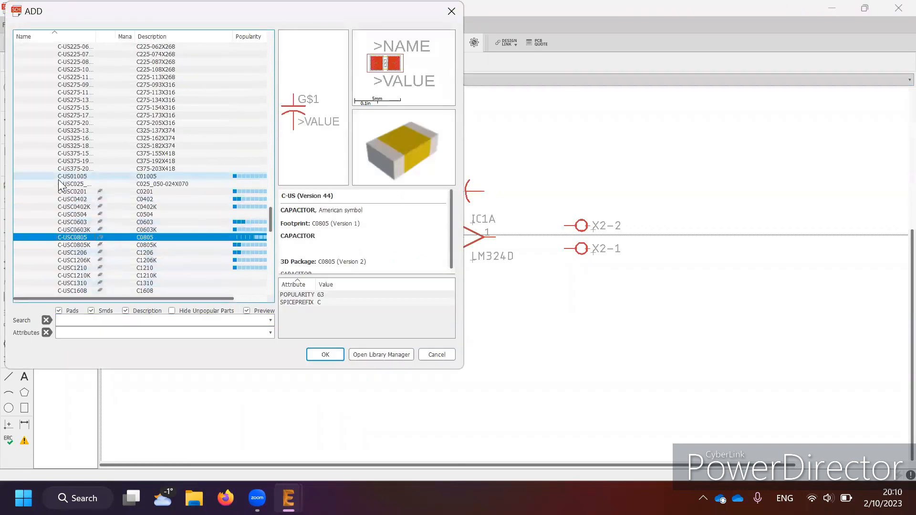
key("Left")
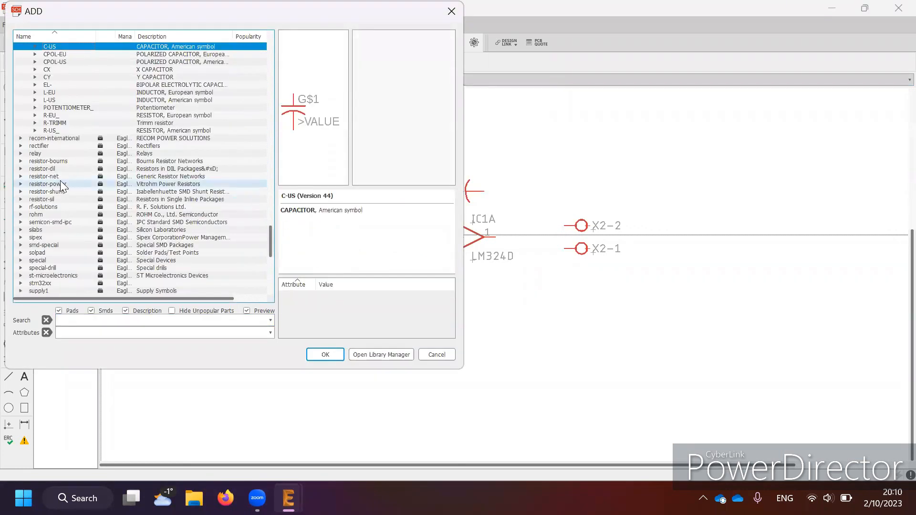
left_click(37, 129)
scroll(74, 206, "down", 5)
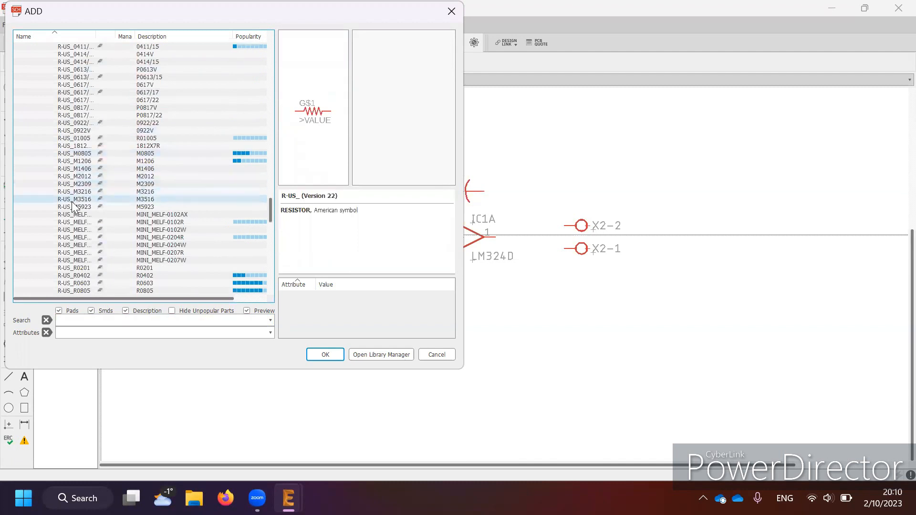
Step: Place an R-US_R0805 resistor above the capacitor at about (1.6, 1.6) inch and end the placement
left_click(87, 155)
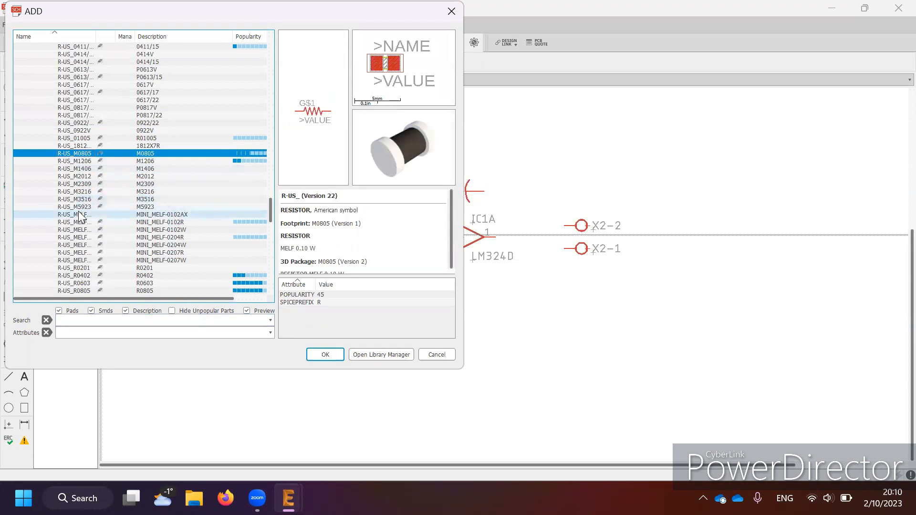
scroll(83, 210, "down", 2)
left_click(83, 245)
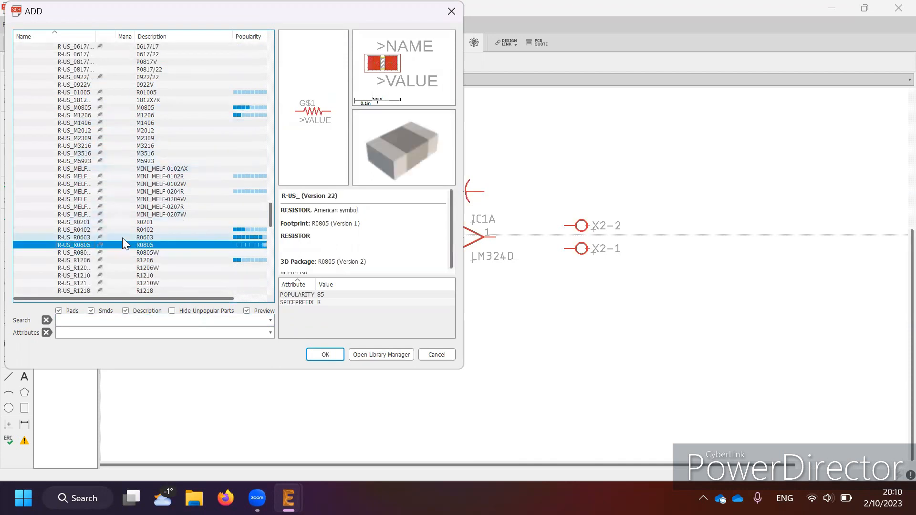
double_click(83, 245)
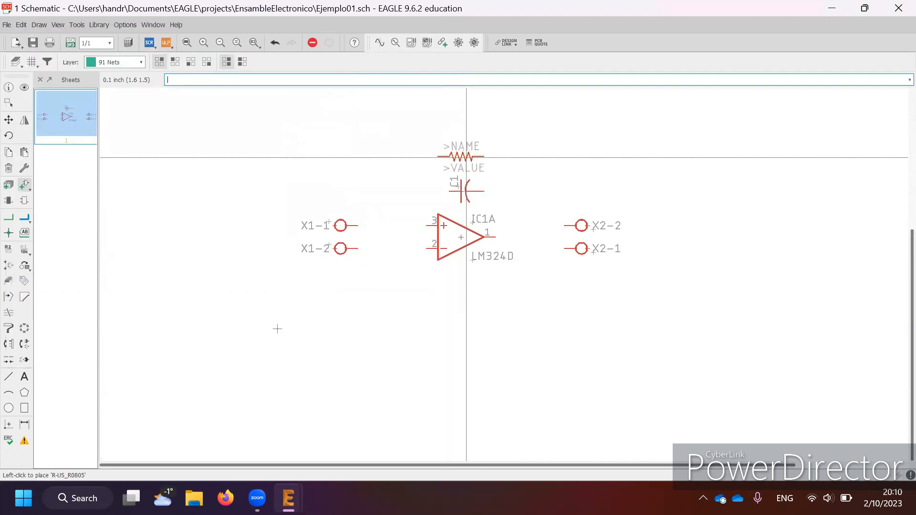
left_click(461, 145)
key("Escape")
key("Escape")
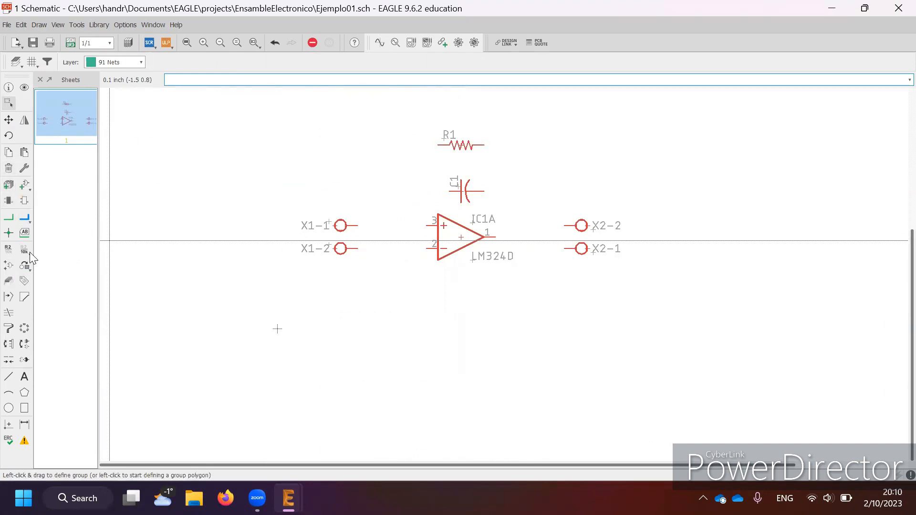
Step: Start adding another part, collapse the rcl library and find the con- connector libraries for header parts
left_click(25, 185)
left_click(120, 224)
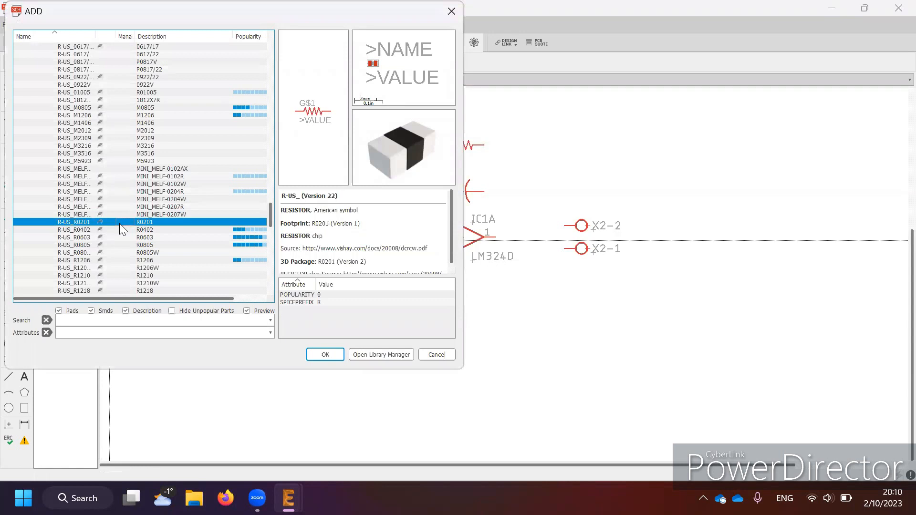
key("Left")
key("Left")
key("Left")
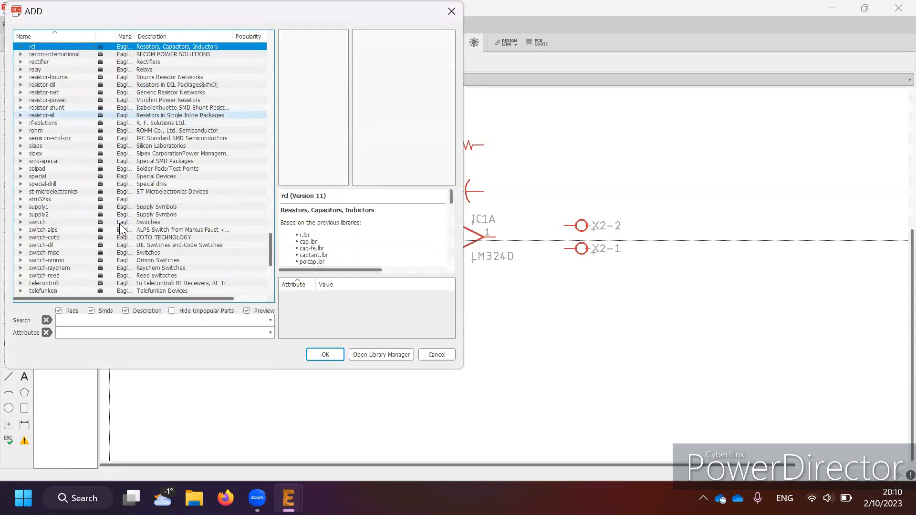
type("co")
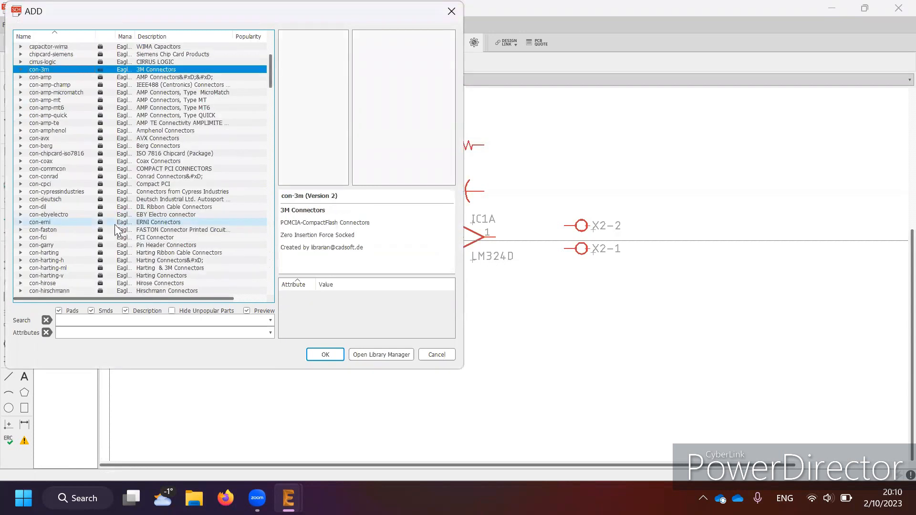
scroll(30, 222, "down", 4)
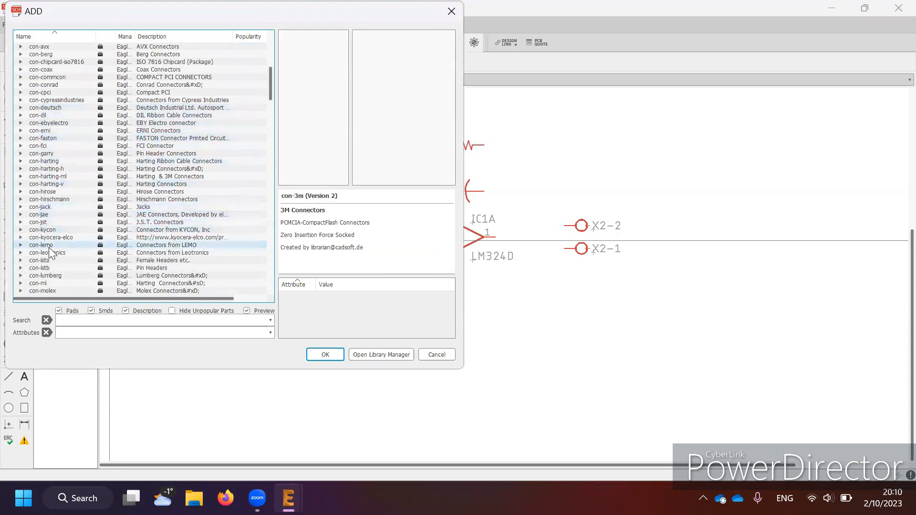
scroll(48, 239, "down", 10)
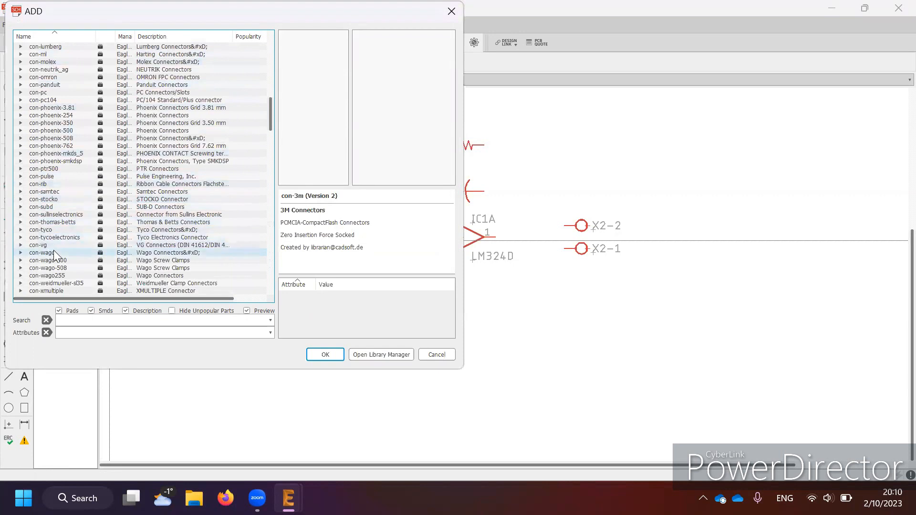
scroll(54, 253, "down", 2)
scroll(54, 252, "up", 5)
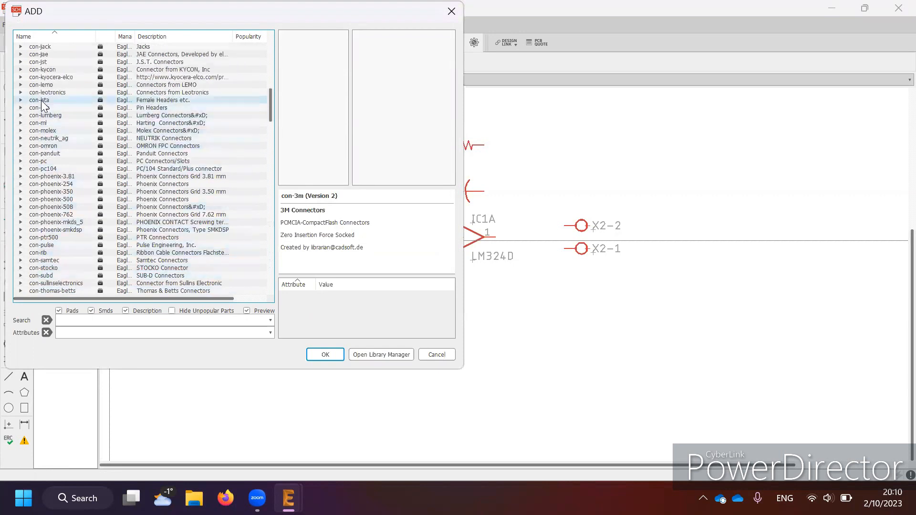
Step: Examine the female headers in the con-lsta library and the pin headers in the con-lstb library
left_click(20, 100)
left_click(54, 55)
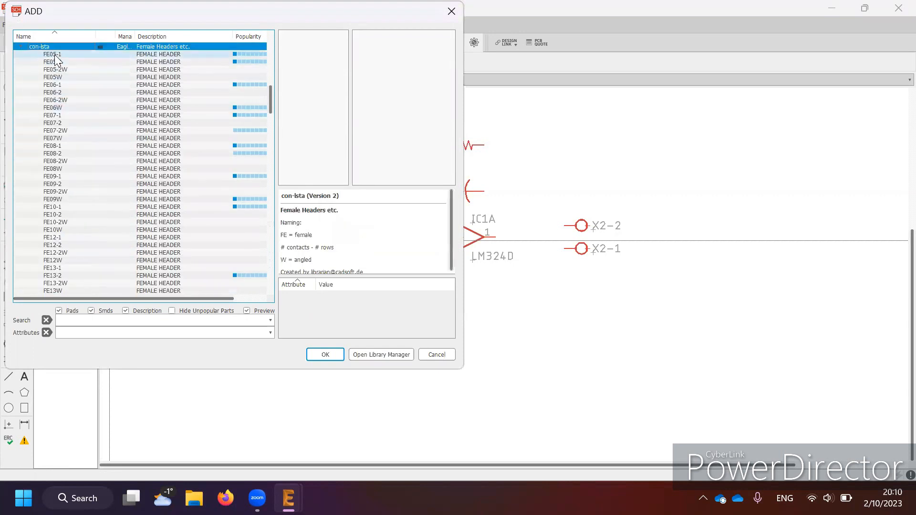
left_click(21, 46)
left_click(21, 54)
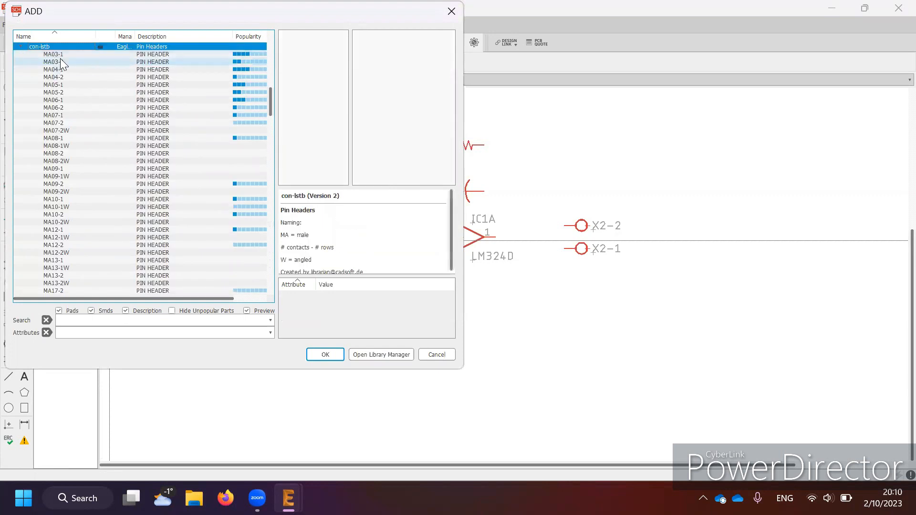
left_click(60, 55)
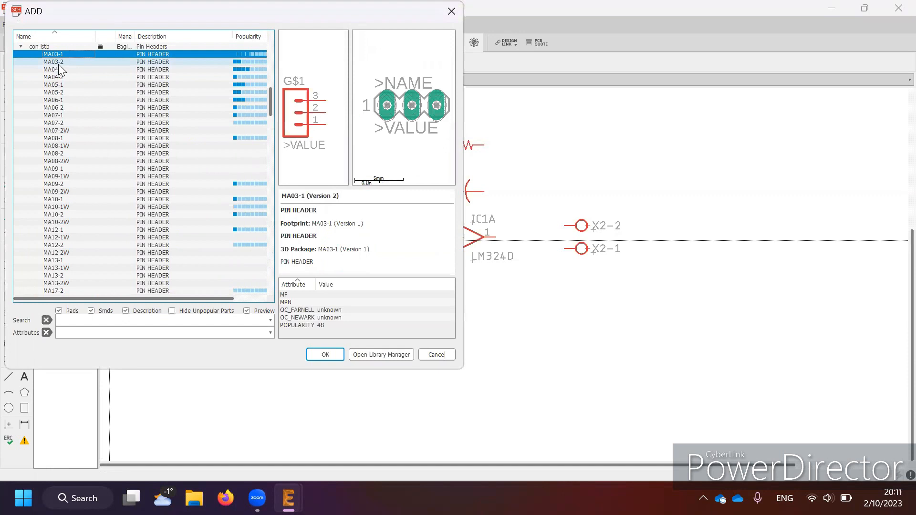
left_click(54, 122)
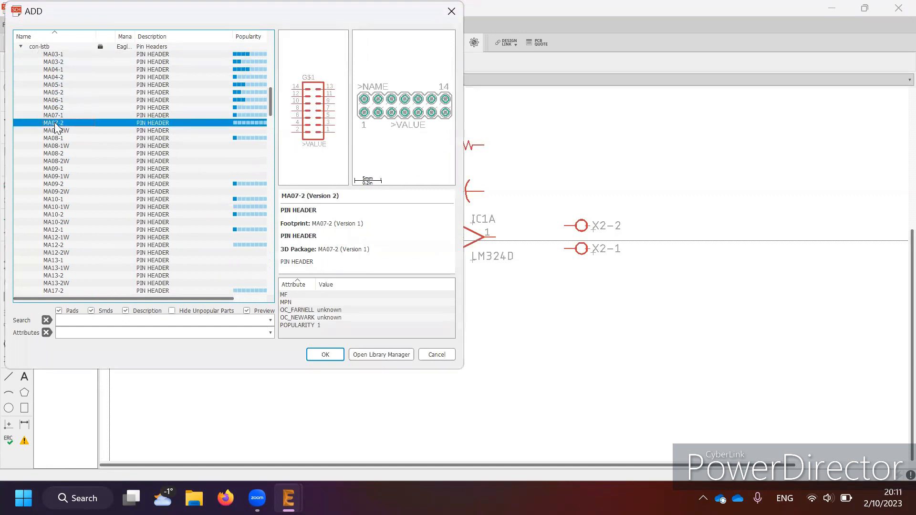
scroll(55, 122, "up", 4)
left_click(38, 146)
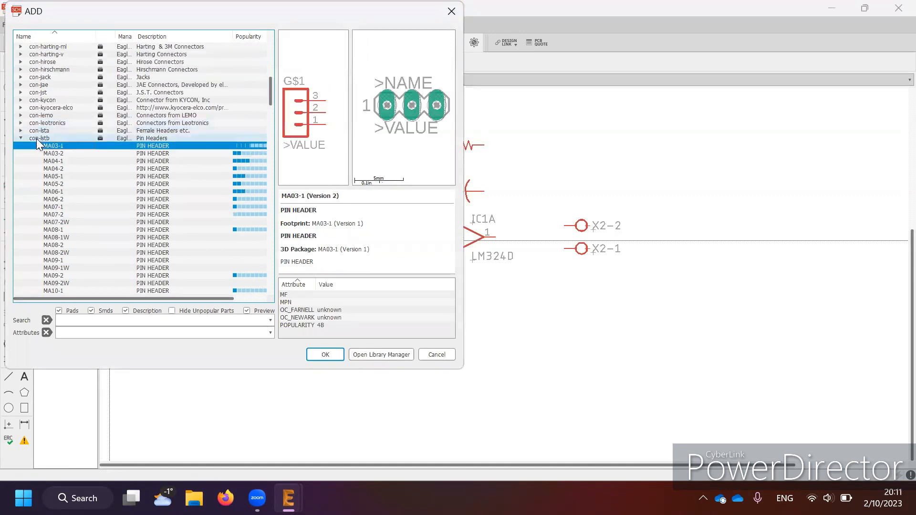
left_click(20, 138)
left_click(20, 130)
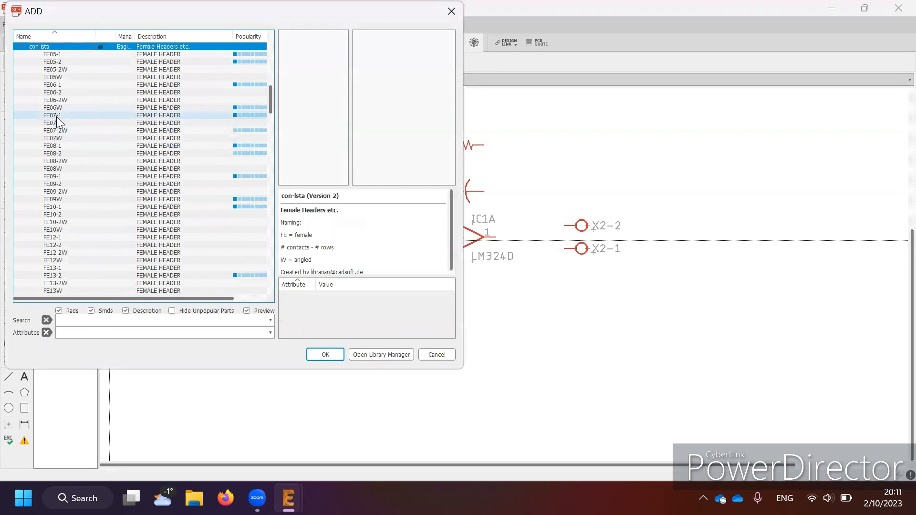
scroll(53, 210, "down", 6)
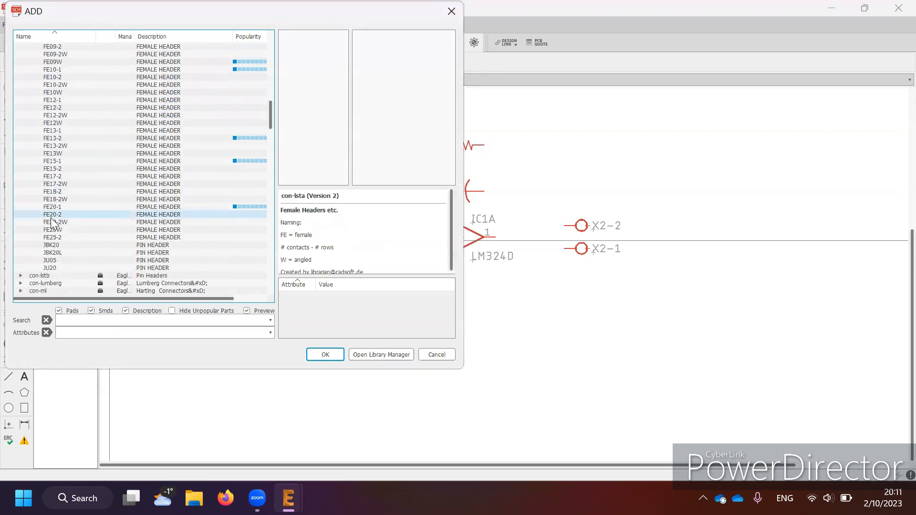
scroll(53, 220, "down", 1)
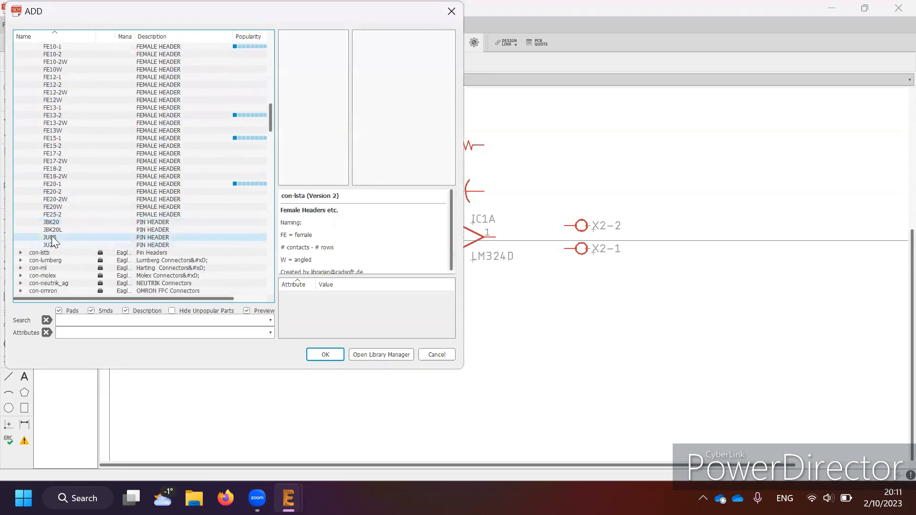
left_click(49, 238)
Step: Place an MA03-1 pin header from the con-lstb library above connector X1 at about (0.4, 1.5) inch
double_click(16, 252)
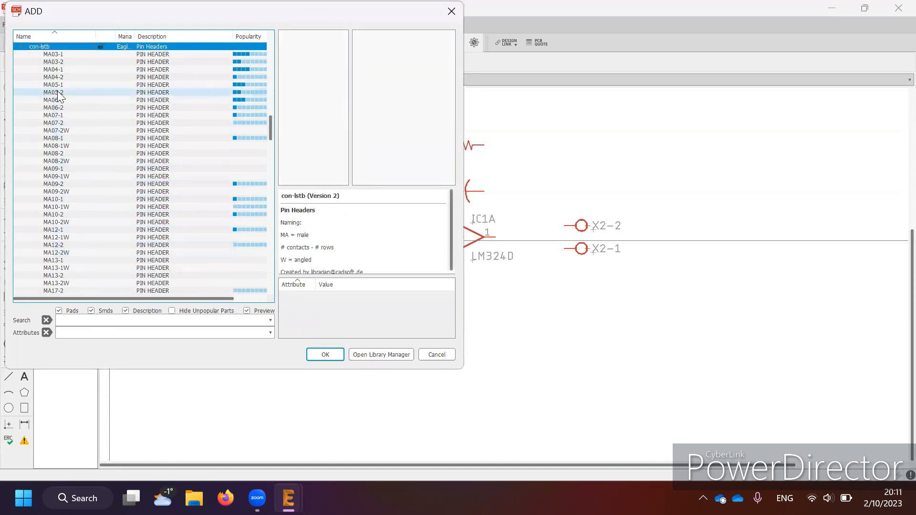
left_click(57, 55)
double_click(57, 55)
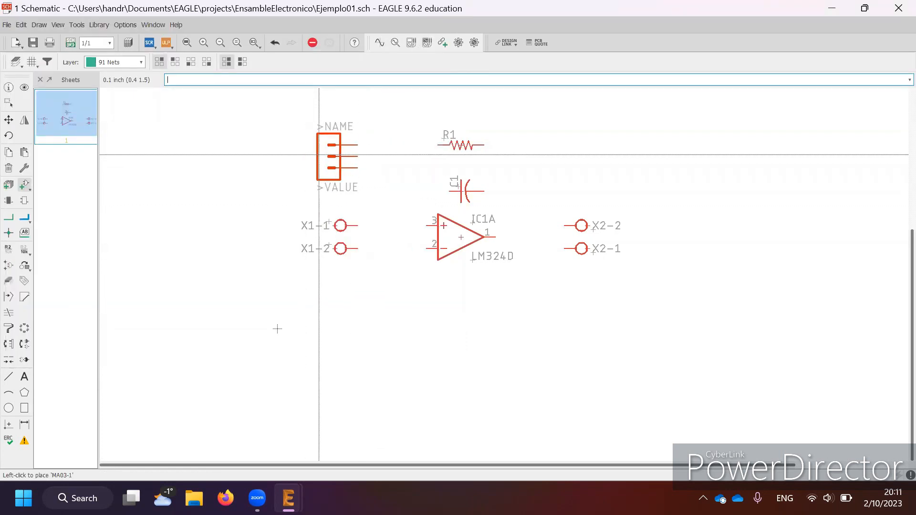
key("Escape")
key("Escape")
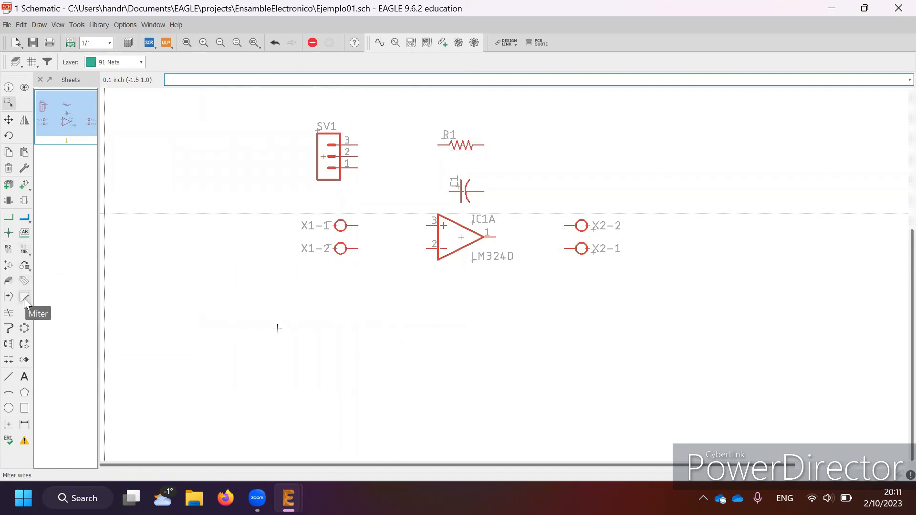
scroll(338, 210, "down", 2)
scroll(368, 153, "up", 4)
scroll(368, 160, "up", 1)
scroll(406, 206, "down", 3)
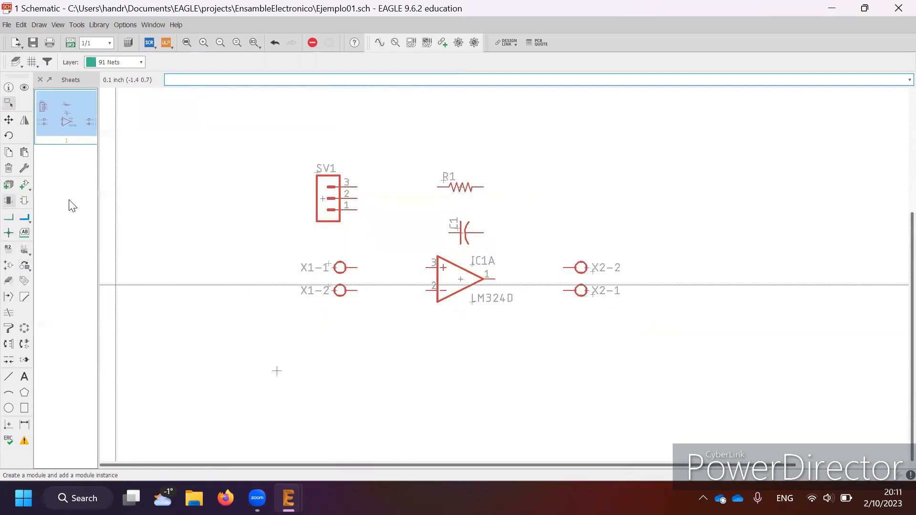
Step: Search the part libraries for *gnd* and place the supply1 GND symbol below the op-amp at about (1.1, 0.3) inch
left_click(25, 185)
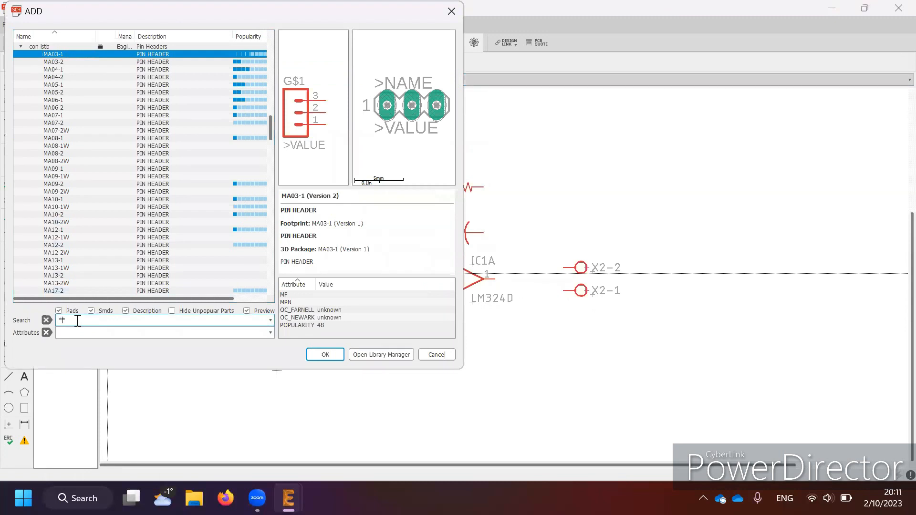
key("Return")
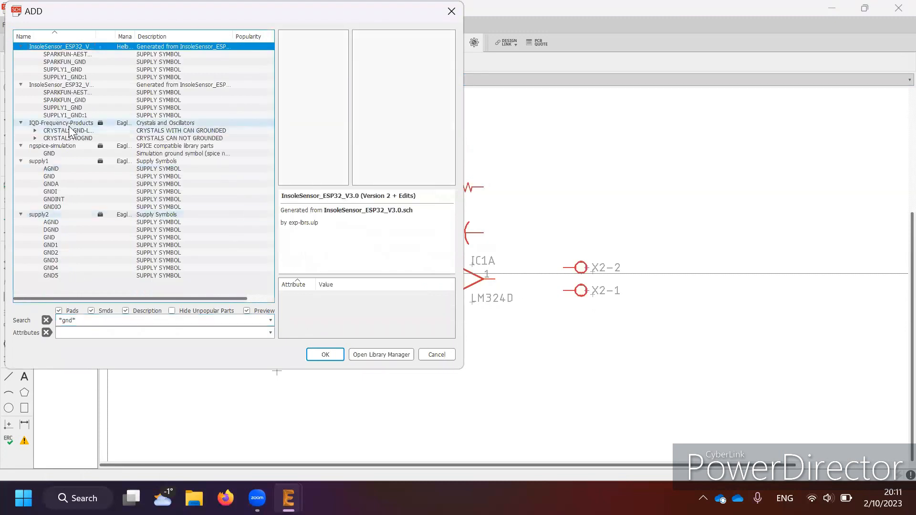
left_click(54, 177)
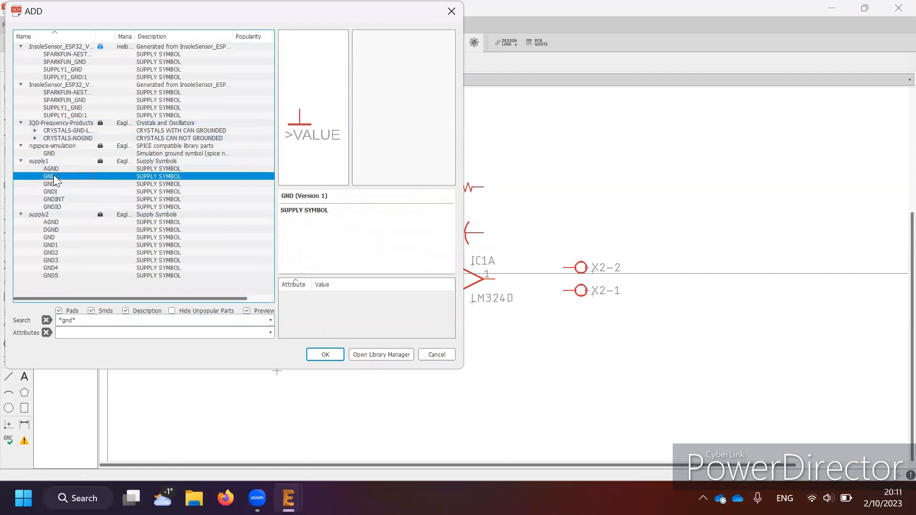
double_click(54, 177)
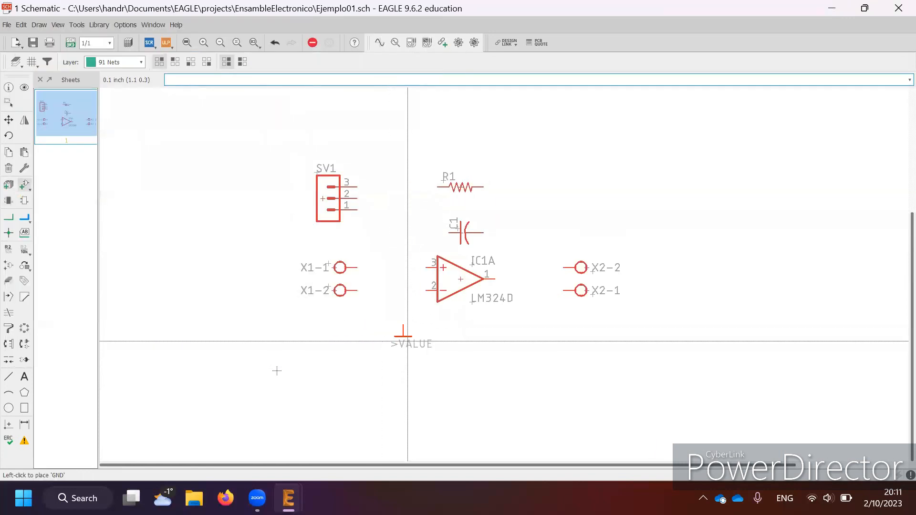
left_click(408, 341)
key("Escape")
key("Escape")
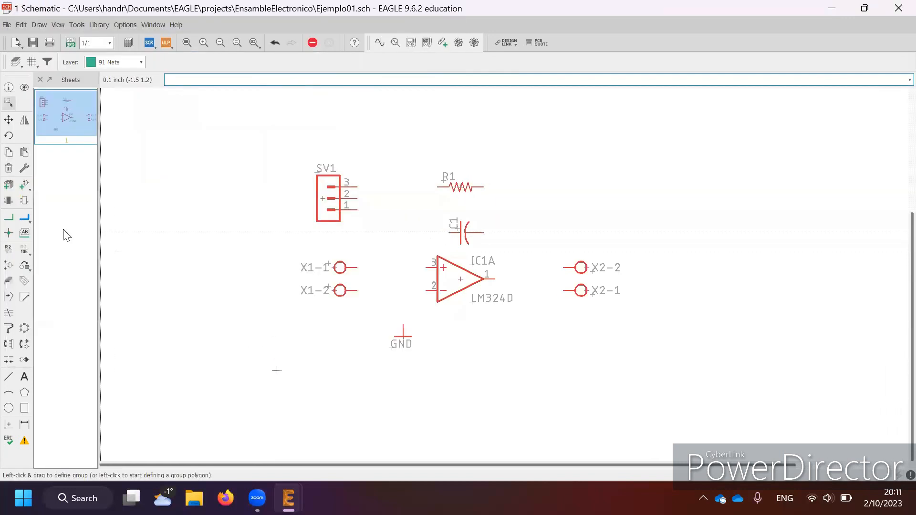
Step: Search the part libraries for *vcc*, compare the VCC symbols, and place the supply2 VCC symbol above and right of header SV1
left_click(23, 186)
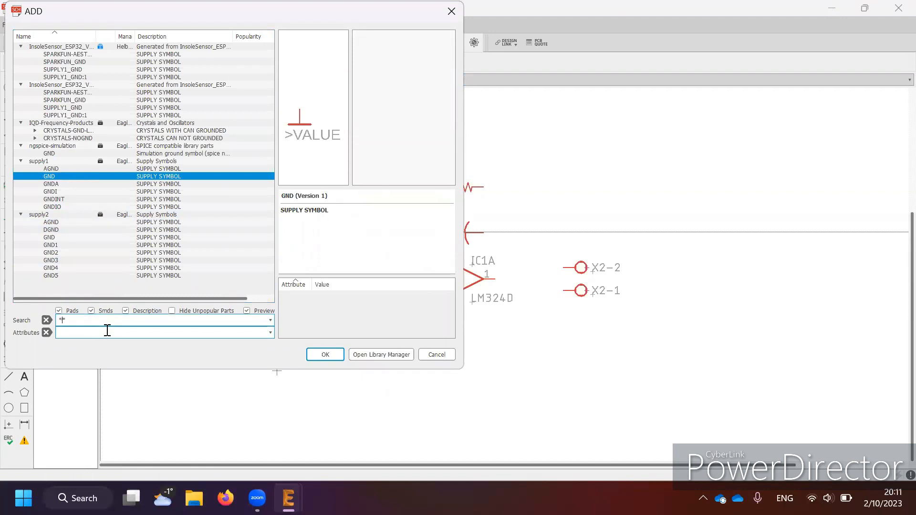
key("Return")
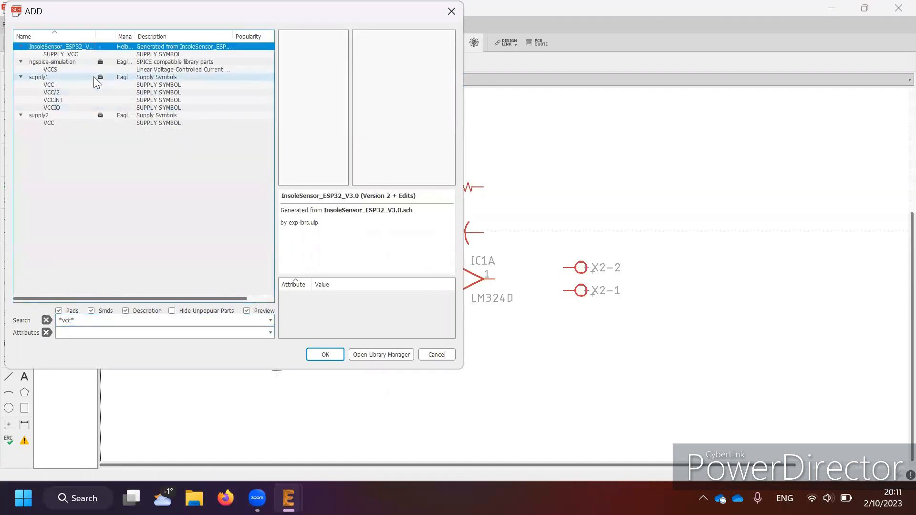
left_click(50, 85)
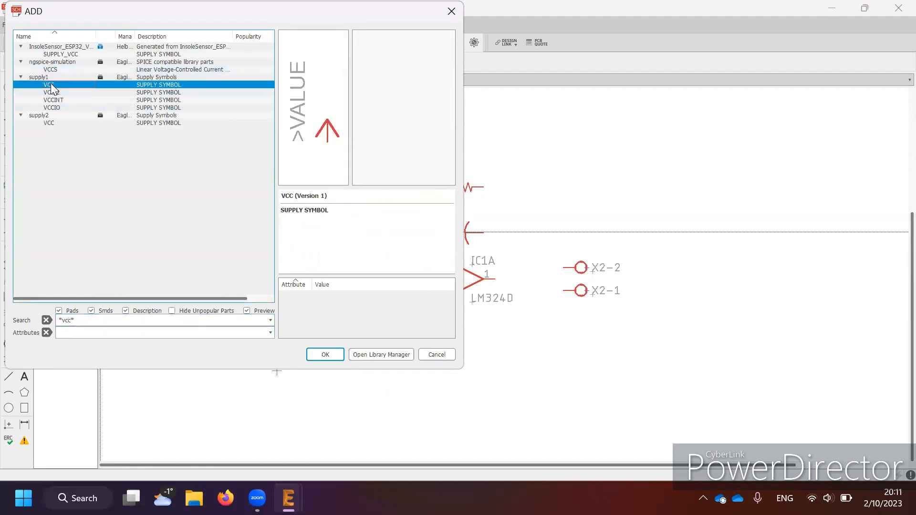
left_click(49, 124)
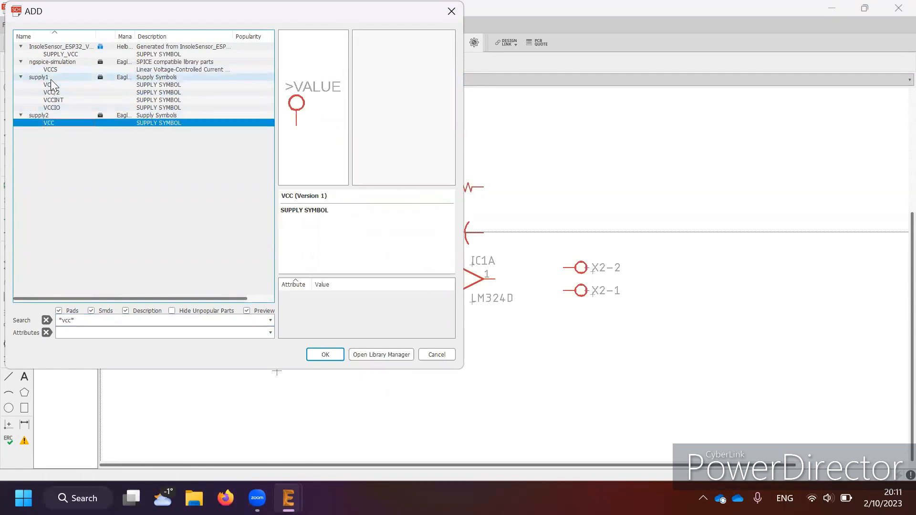
left_click(51, 85)
left_click(46, 124)
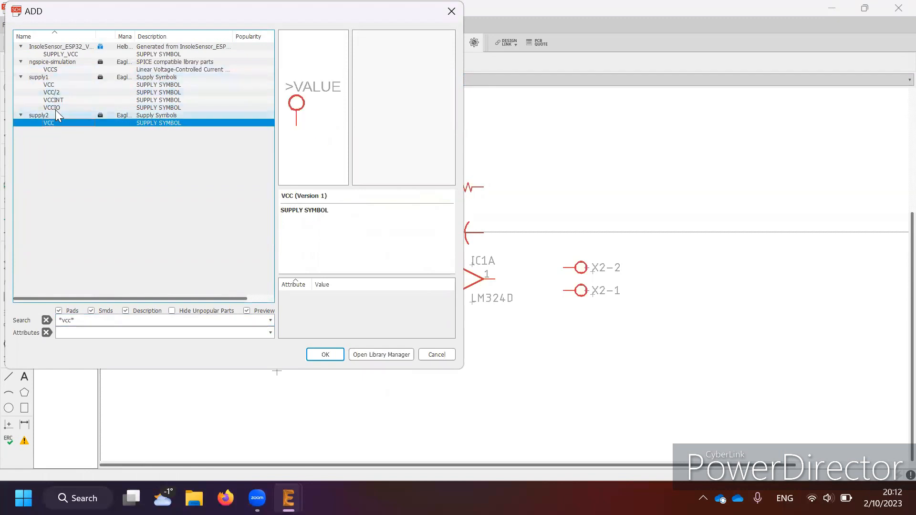
left_click(56, 85)
double_click(53, 122)
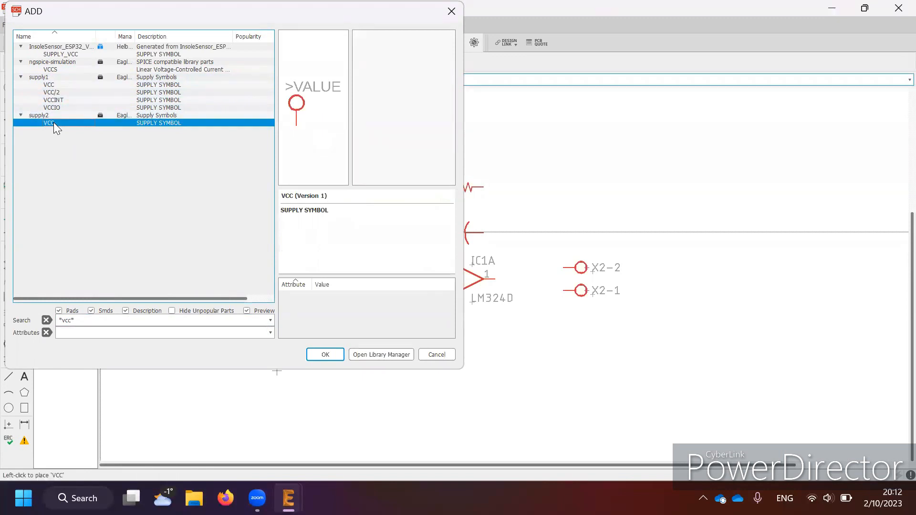
left_click(384, 130)
key("Escape")
key("Escape")
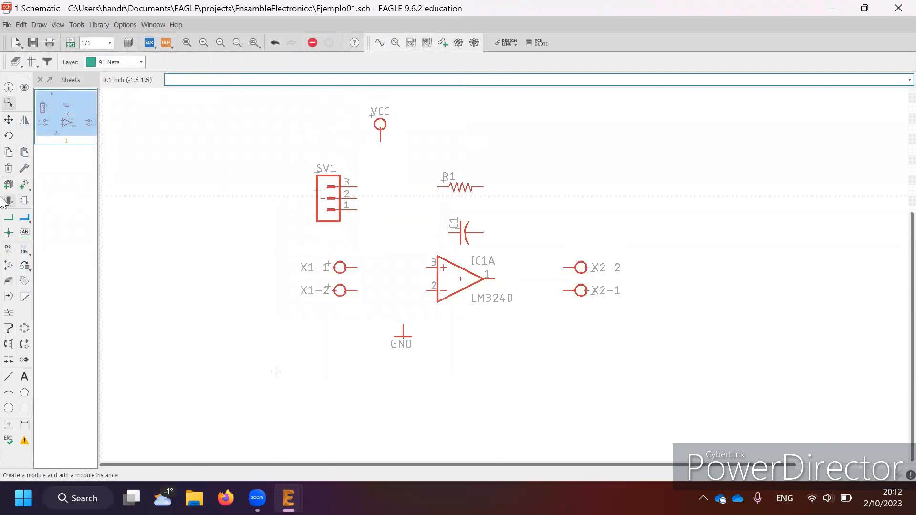
Step: Draw a net from pin 3 of header SV1 to the VCC symbol
left_click(10, 218)
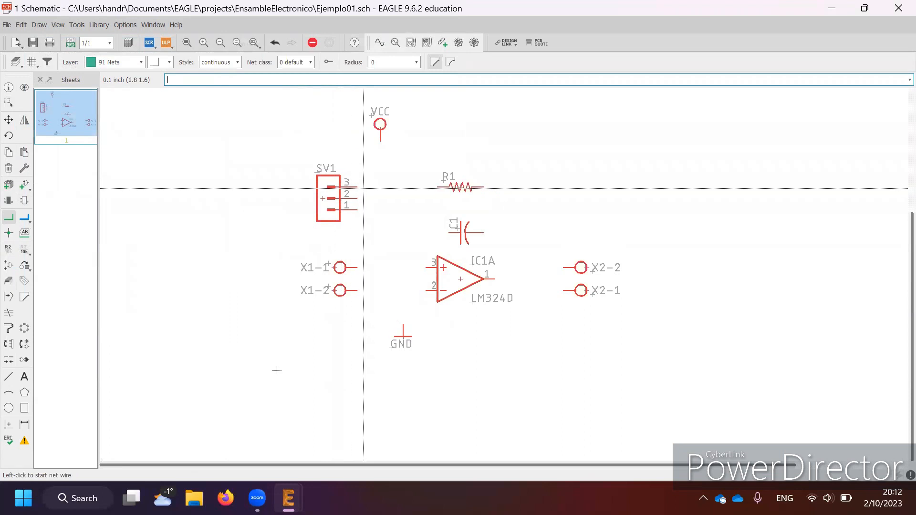
left_click(356, 187)
left_click(380, 141)
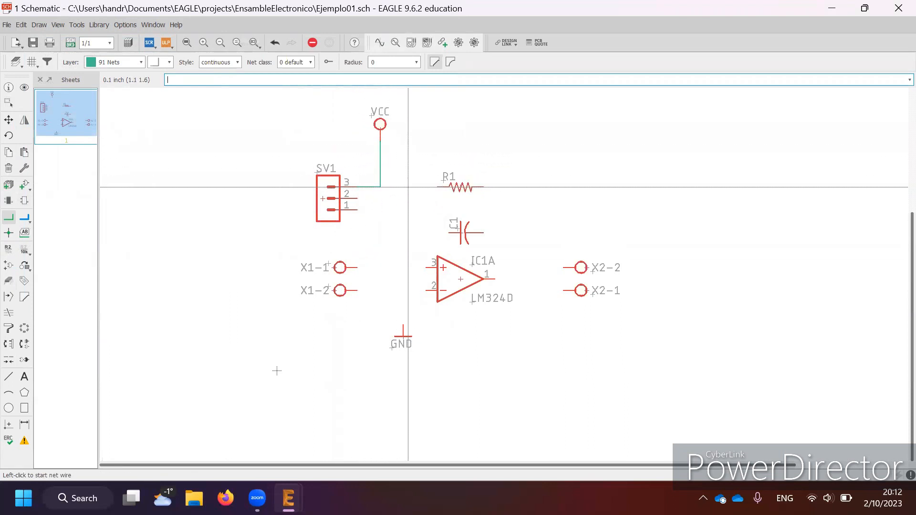
key("Escape")
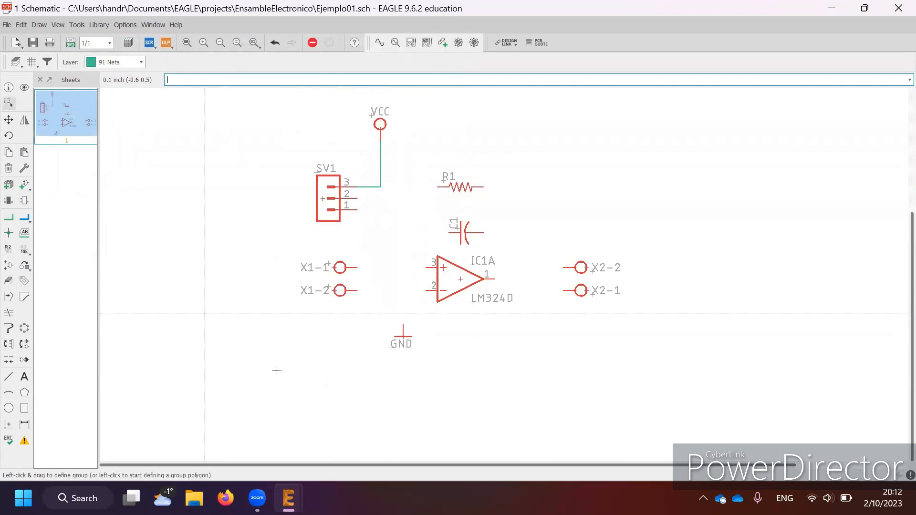
Step: Move the GND symbol just below the pins of header SV1 and wire pins 1 and 2 to it
left_click(403, 334)
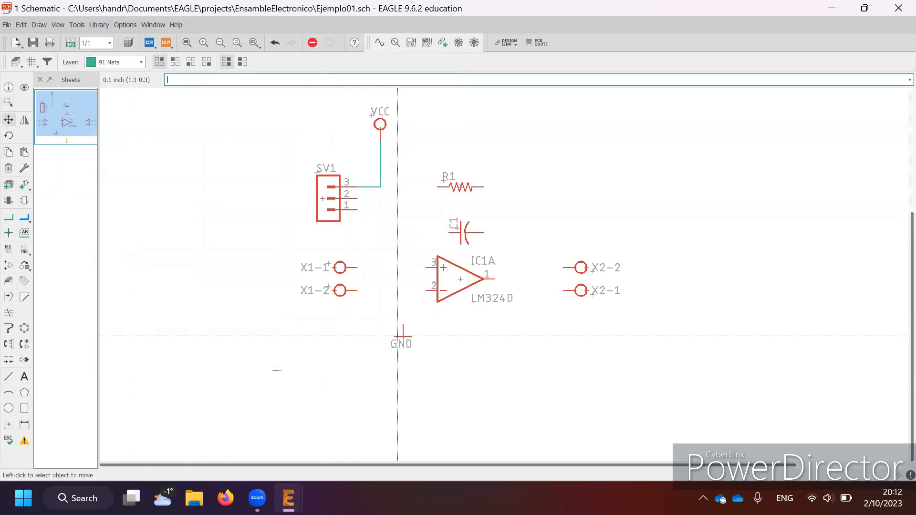
left_click(370, 232)
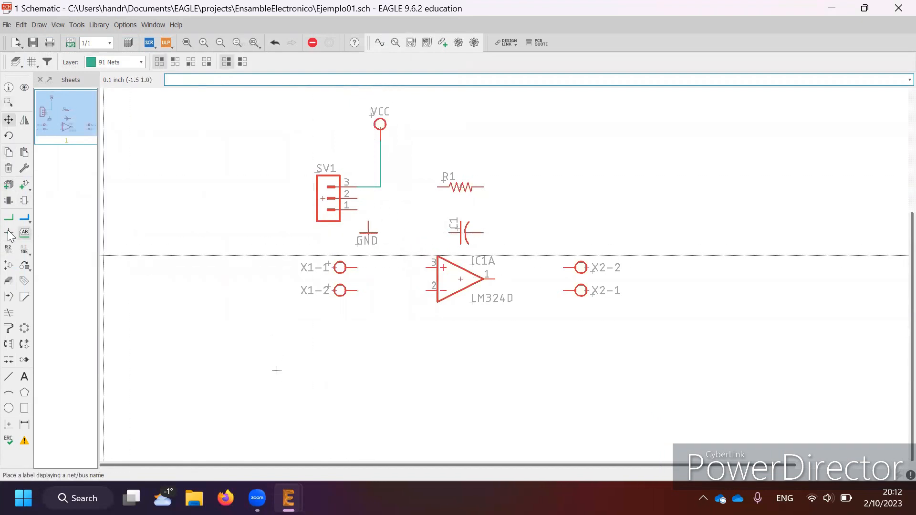
left_click(9, 219)
left_click(358, 210)
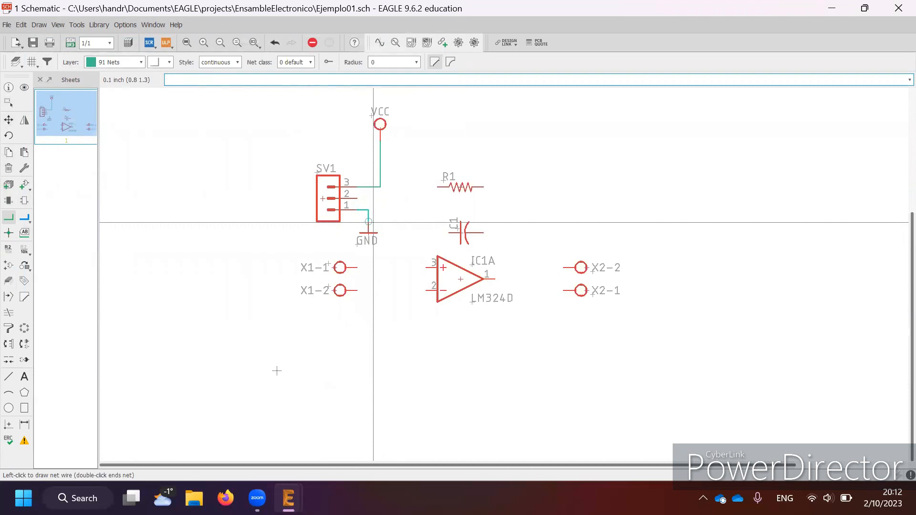
left_click(358, 199)
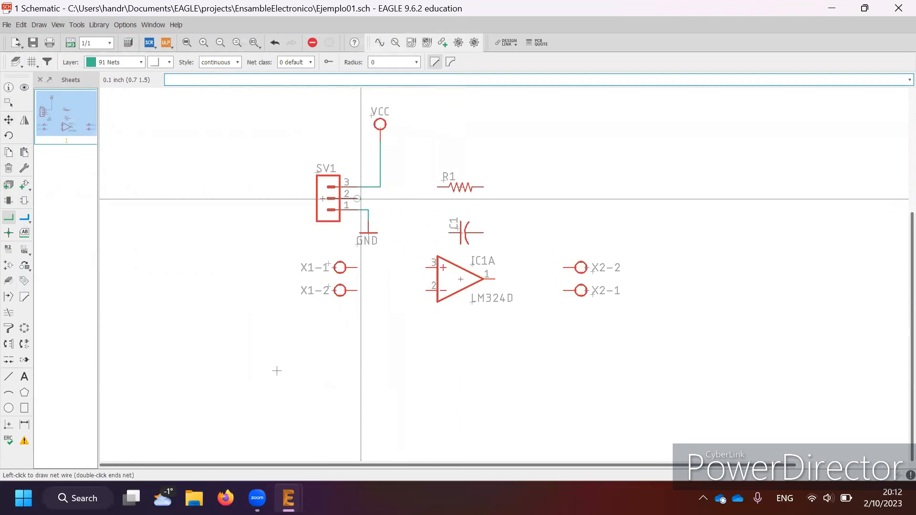
left_click(369, 210)
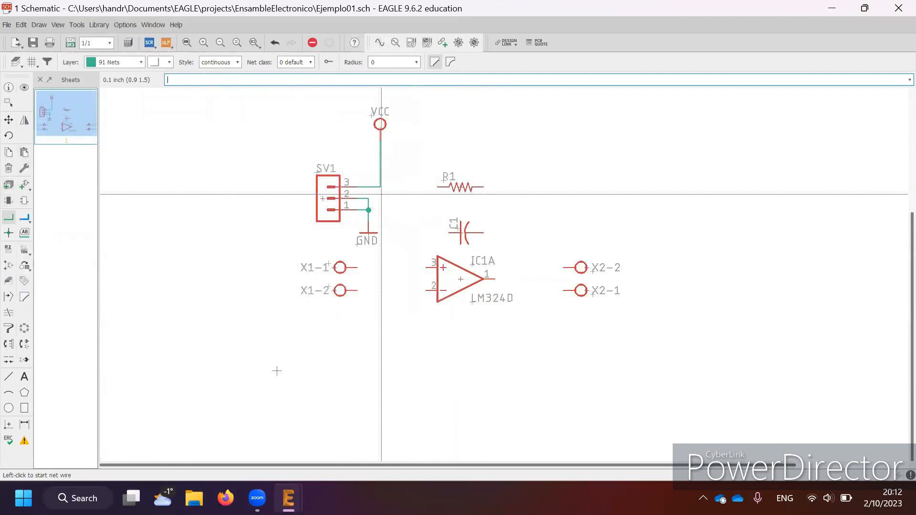
Step: Copy resistor R1 and place the duplicate to its upper right, above connector X2
left_click(9, 153)
left_click(461, 187)
left_click(553, 176)
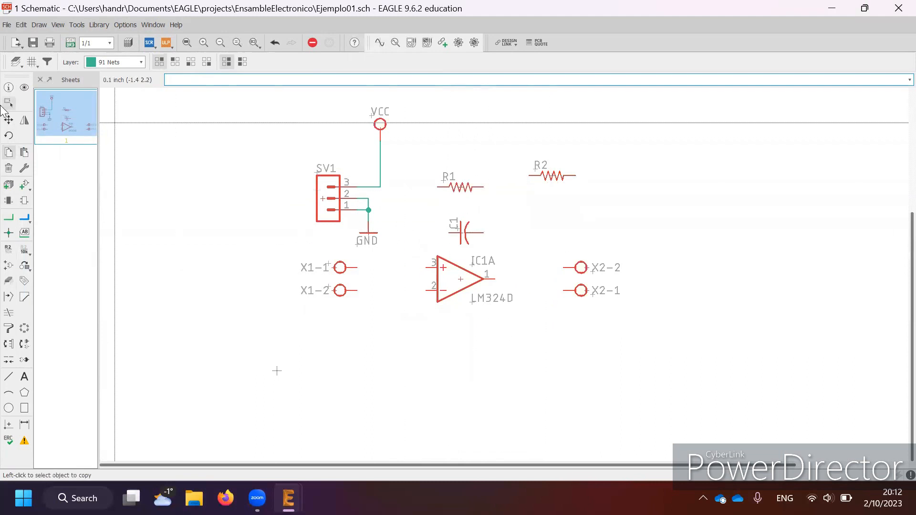
Step: Move R1 between X1-1 and op-amp pin 3, and move R2 directly above capacitor C1
left_click(8, 120)
left_click(461, 187)
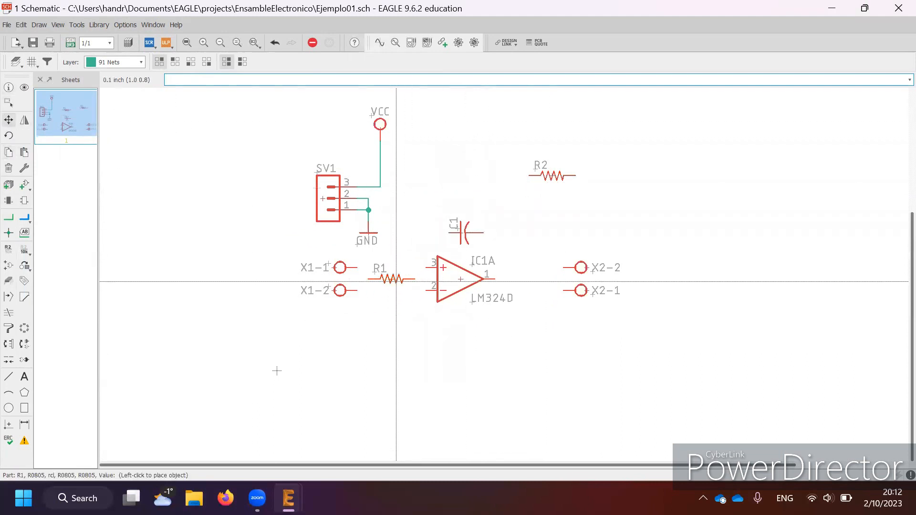
left_click(390, 267)
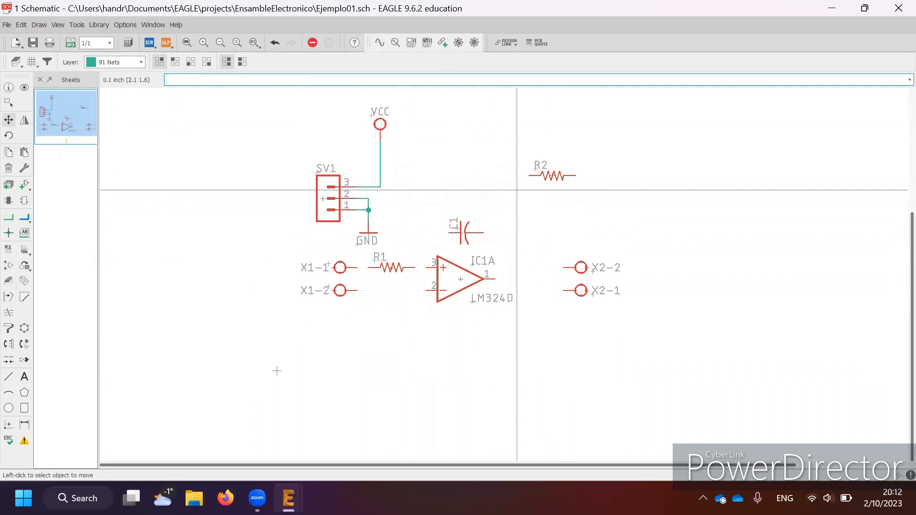
left_click(552, 171)
left_click(472, 198)
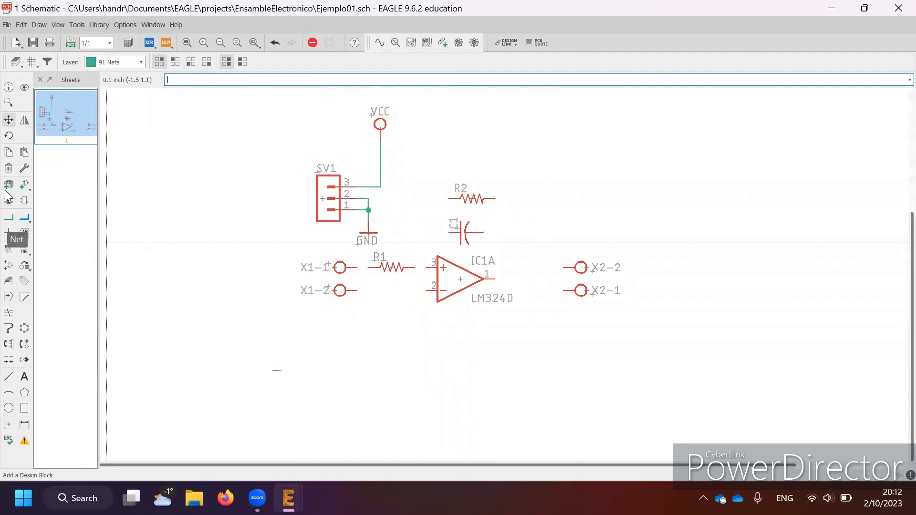
Step: Wire X1-1 through R1 to op-amp pin 3, and wire X1-2 to op-amp pin 2
left_click(9, 218)
left_click(357, 267)
left_click(369, 267)
left_click(429, 267)
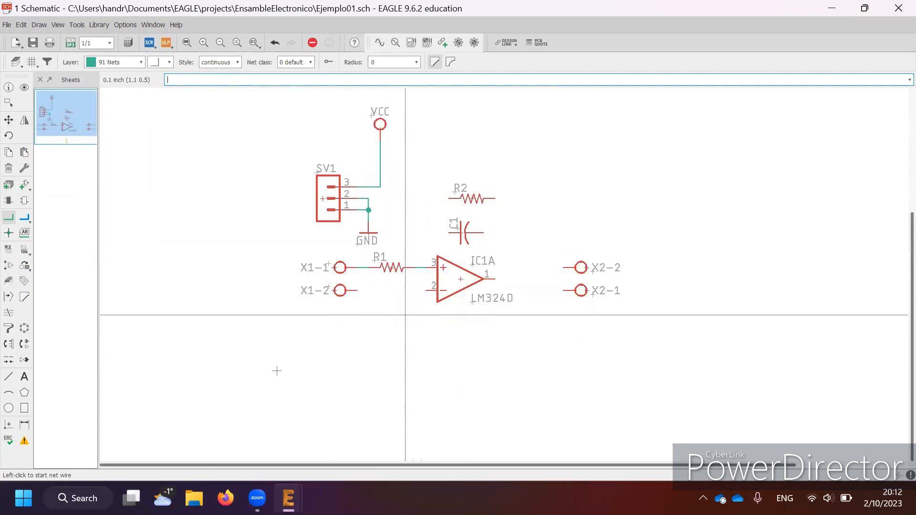
left_click(435, 291)
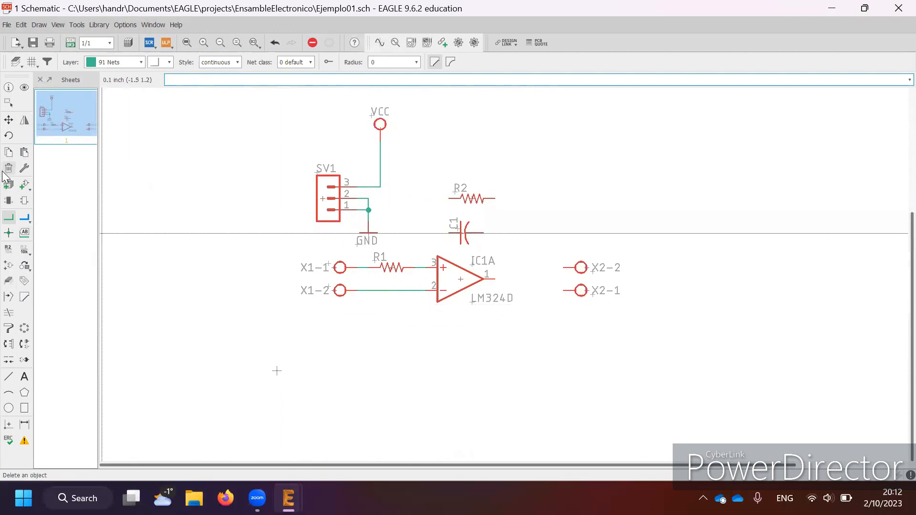
Step: Copy the GND symbol below the X1-2 net and wire it to that net, merging the net into GND
left_click(8, 152)
left_click(370, 235)
left_click(404, 336)
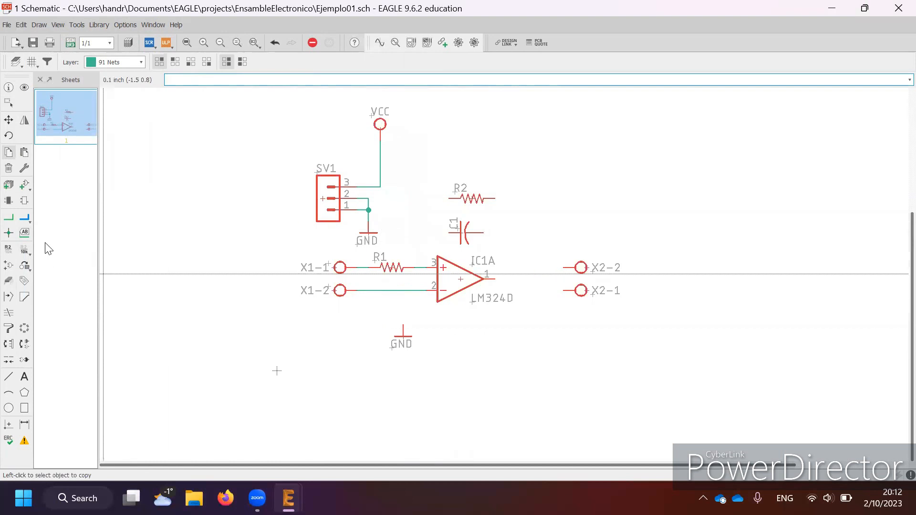
left_click(9, 220)
left_click(404, 326)
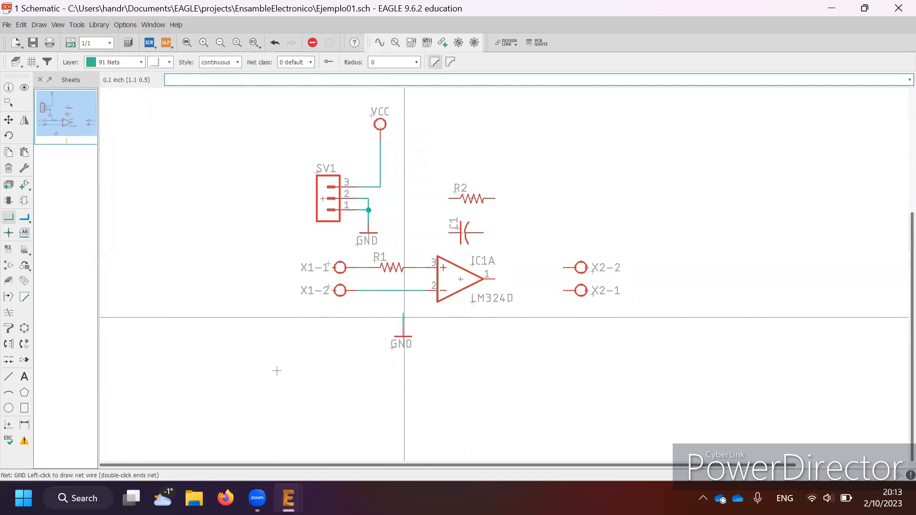
left_click(403, 290)
left_click(425, 311)
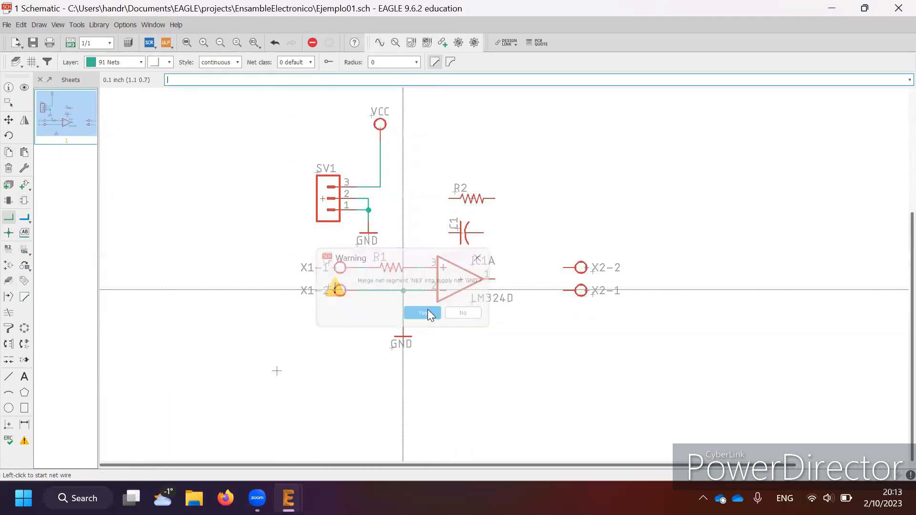
Step: Wire capacitor C1 as feedback between the op-amp's pin 3 net and its output pin 1
left_click(448, 233)
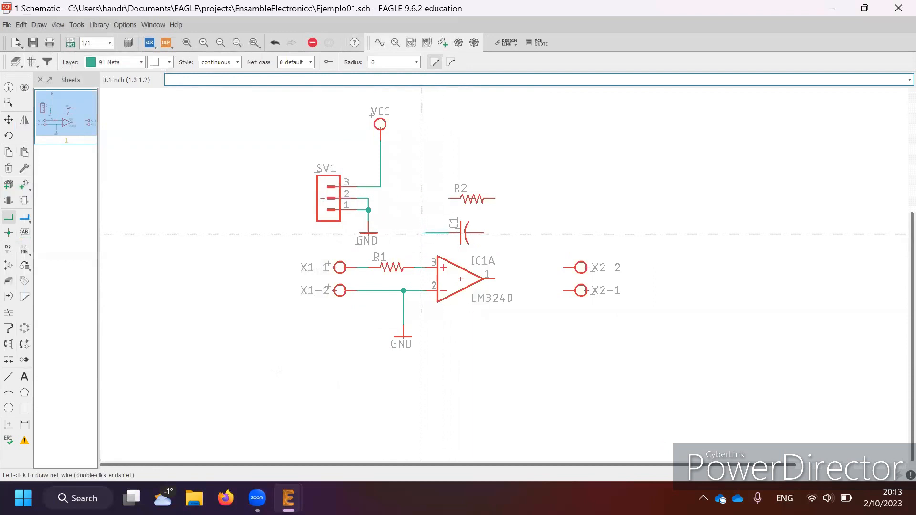
left_click(426, 267)
left_click(483, 233)
left_click(541, 278)
left_click(496, 279)
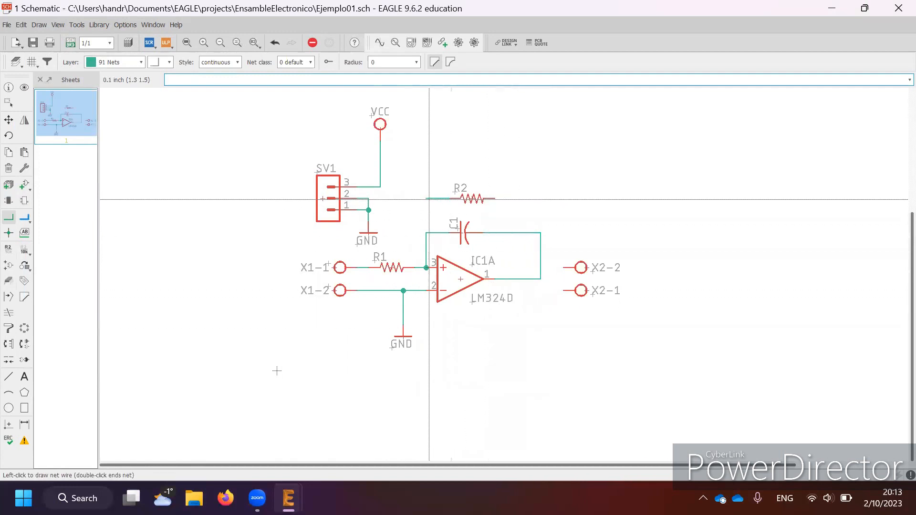
Step: Wire R2 in parallel with C1 and connect the op-amp output net to X2-2
left_click(426, 233)
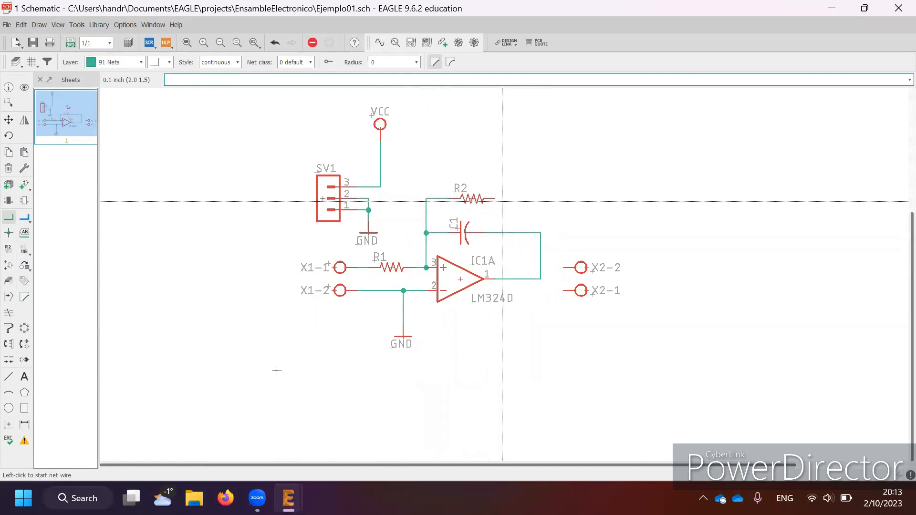
left_click(495, 200)
left_click(541, 233)
left_click(563, 268)
left_click(540, 279)
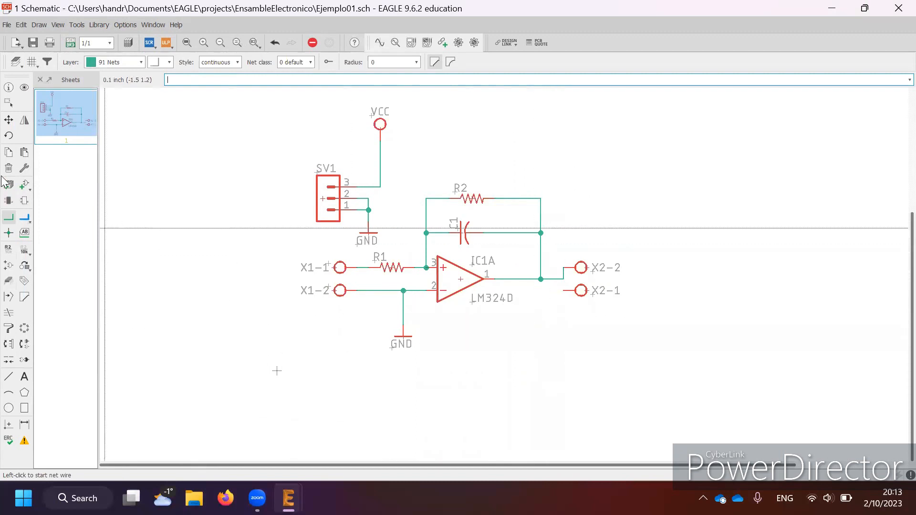
Step: Move X2-2 down in line with the op-amp output and shift X2-1 down below it
left_click(9, 120)
left_click(580, 267)
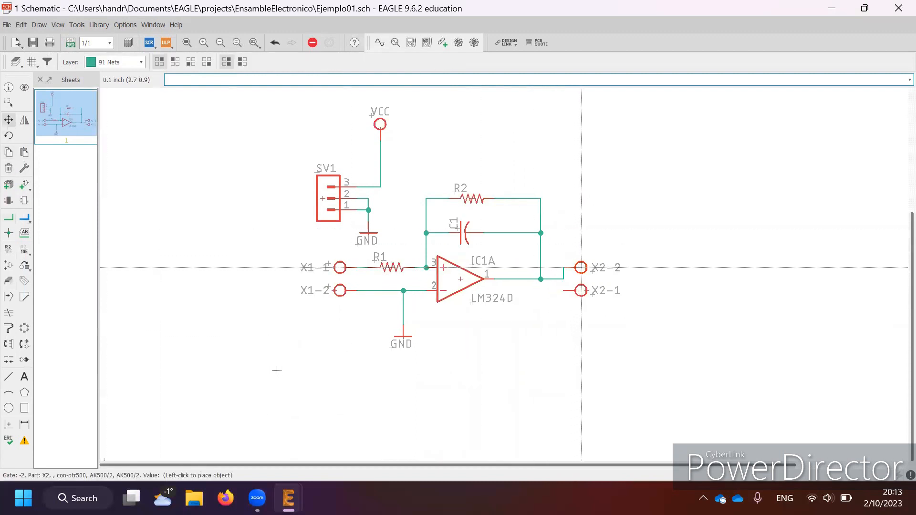
left_click(583, 279)
left_click(582, 290)
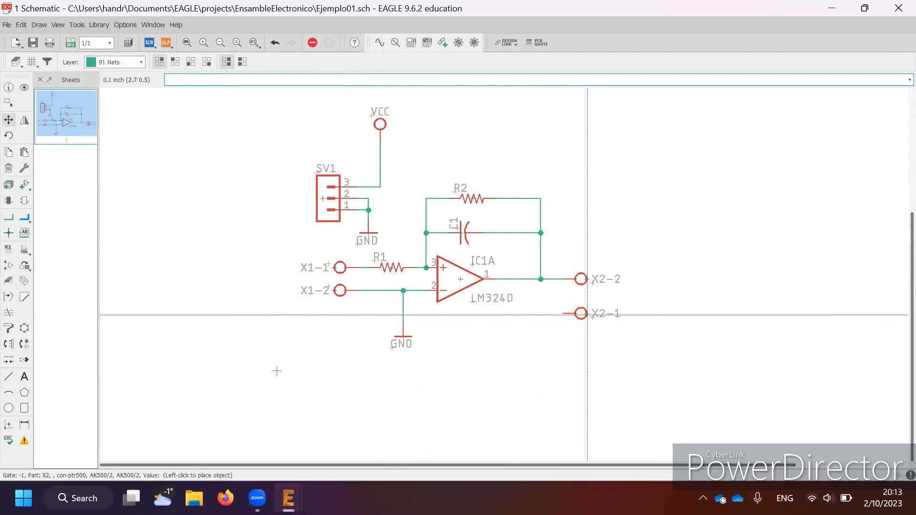
left_click(587, 302)
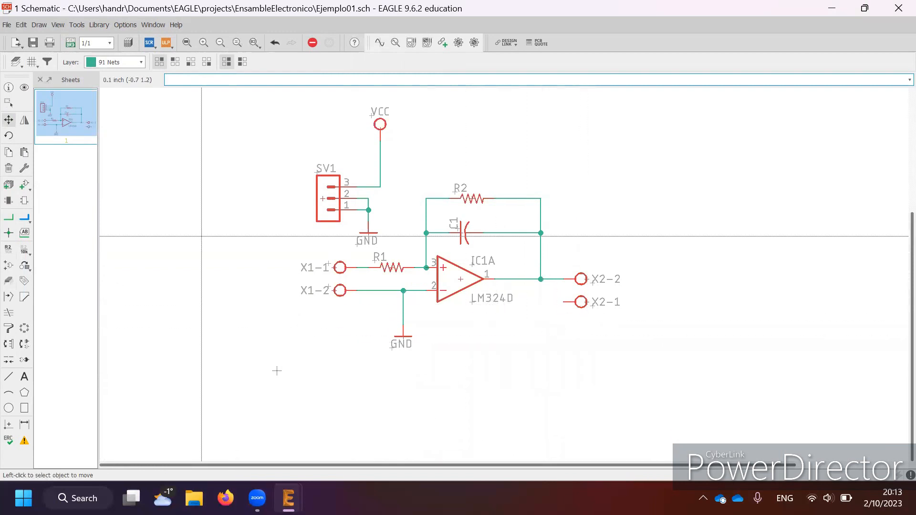
Step: Draw a short net stub about 0.2 inch long from X2-1 toward the op-amp
left_click(8, 219)
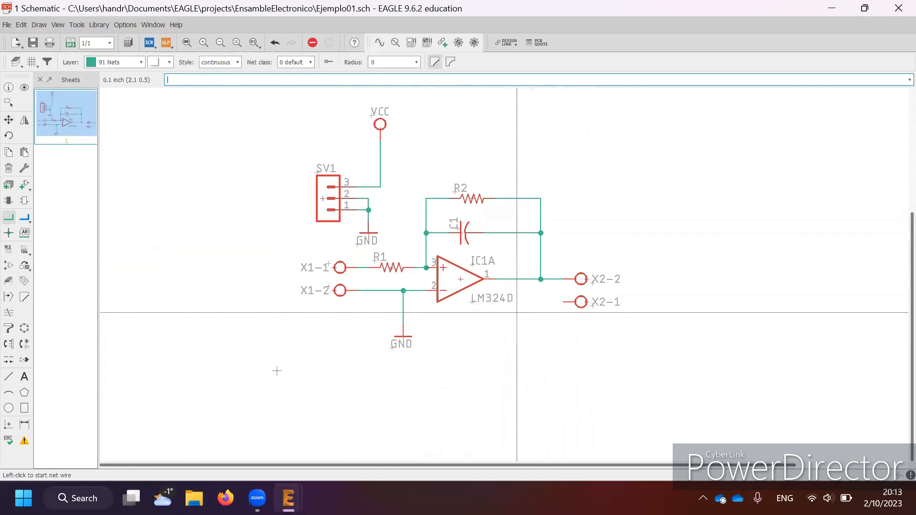
left_click(565, 301)
double_click(541, 303)
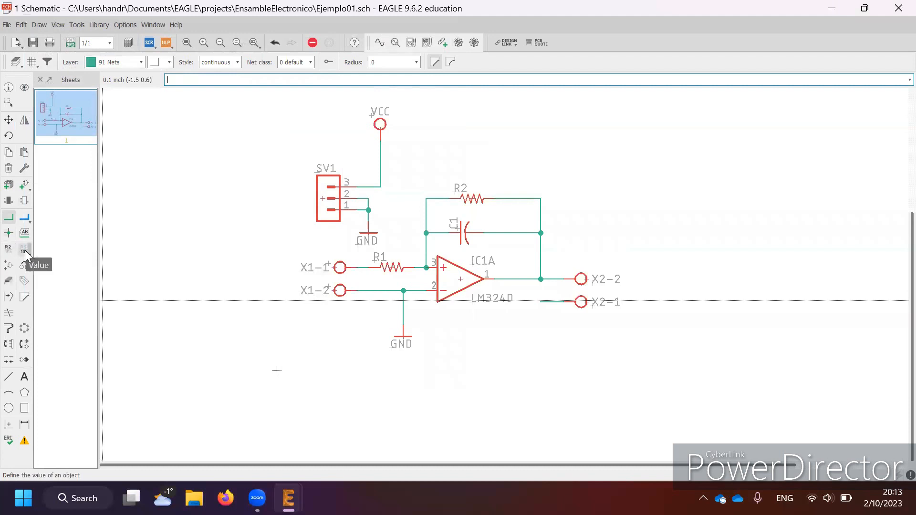
Step: Name the X2-1 net stub GND, merge it with the existing GND net, and place a flag-style label at the stub's free end
left_click(8, 252)
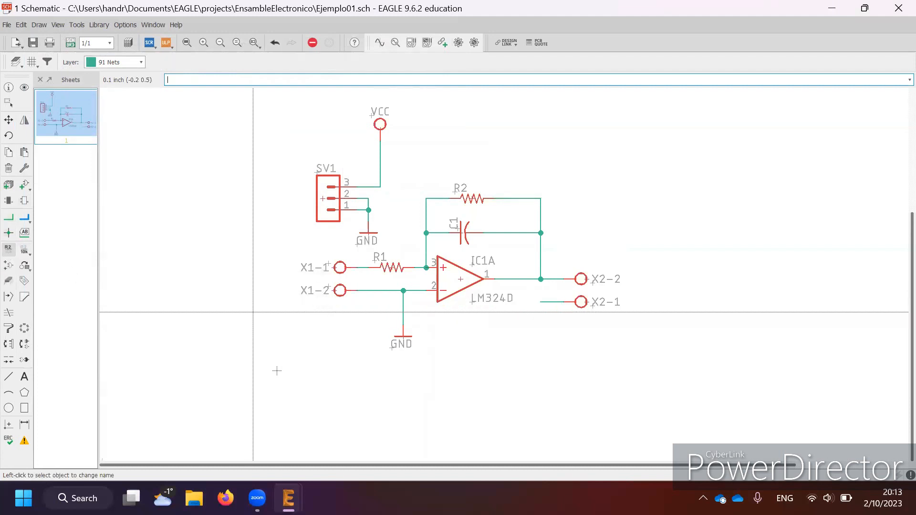
left_click(544, 302)
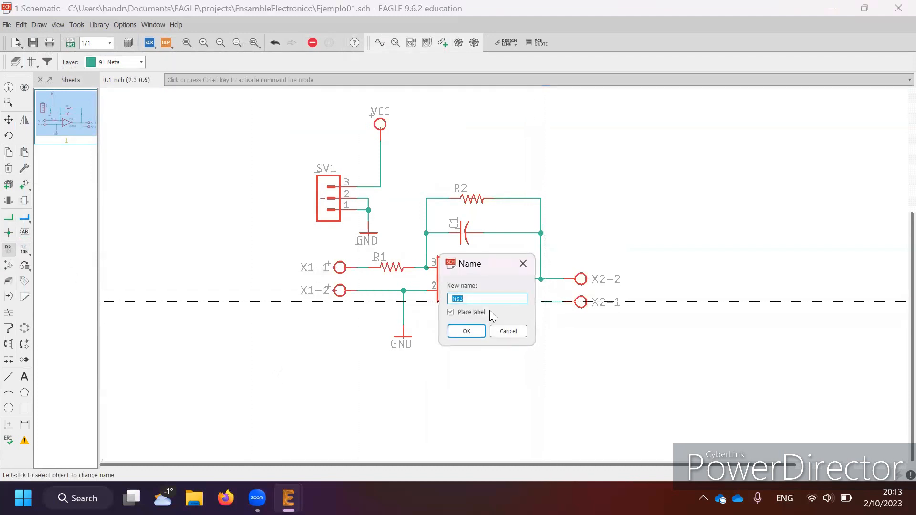
type("GND")
left_click(470, 332)
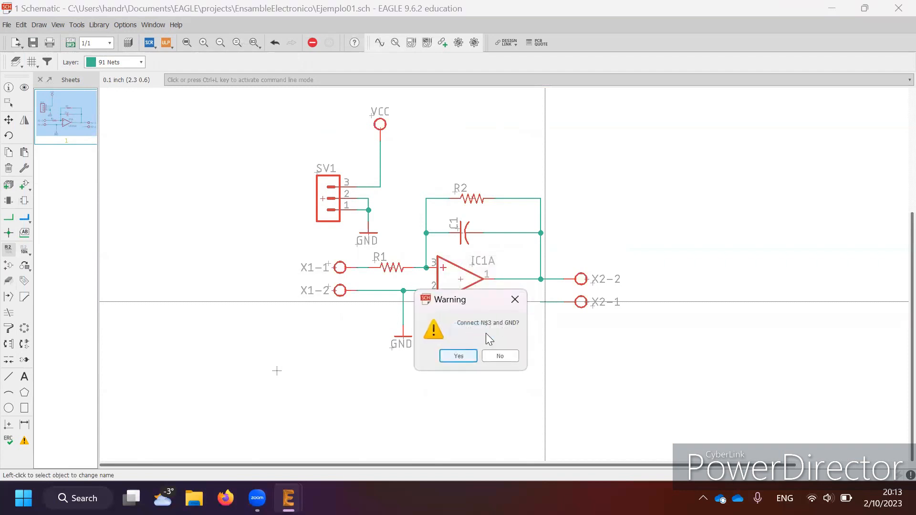
left_click(466, 356)
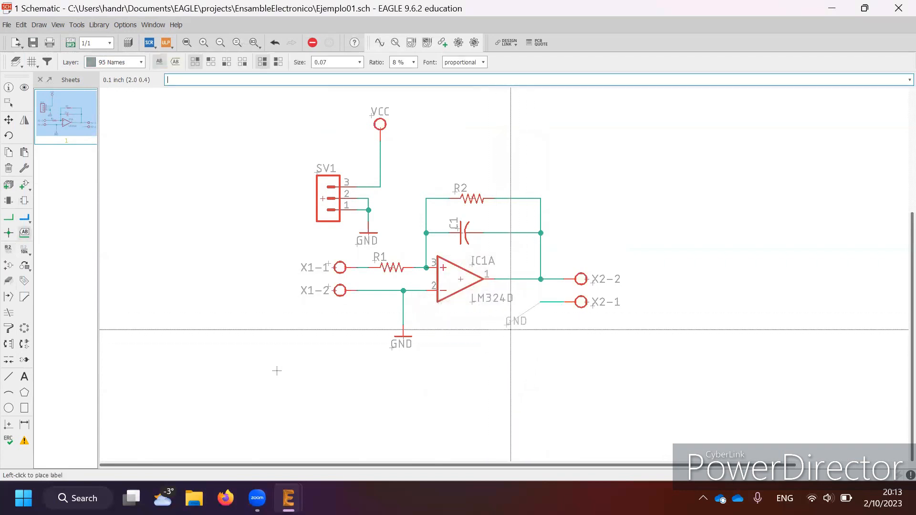
left_click(175, 62)
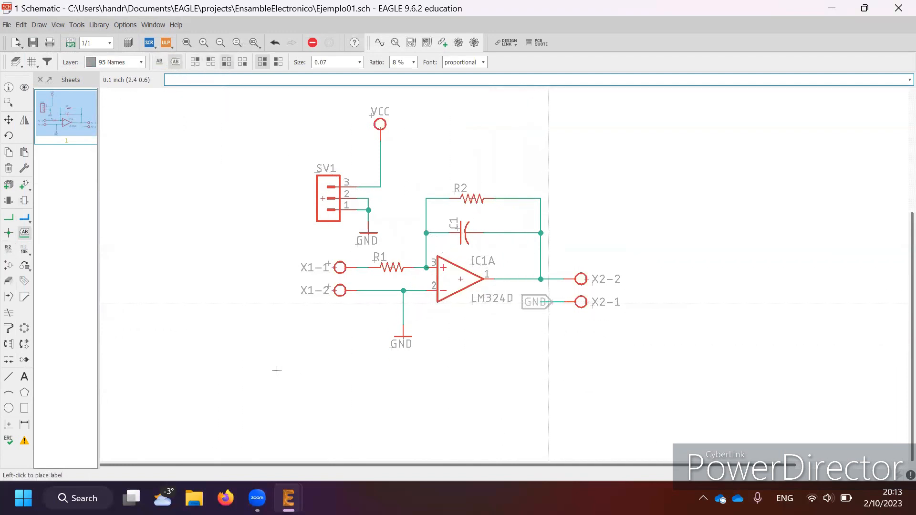
left_click(543, 303)
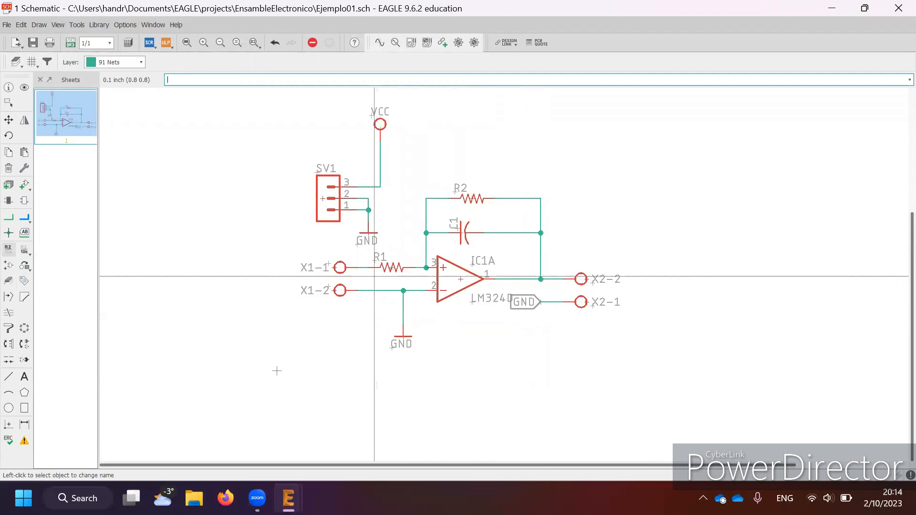
Step: Set the value of feedback resistor R2 to 1k
scroll(330, 268, "down", 1)
scroll(448, 181, "up", 1)
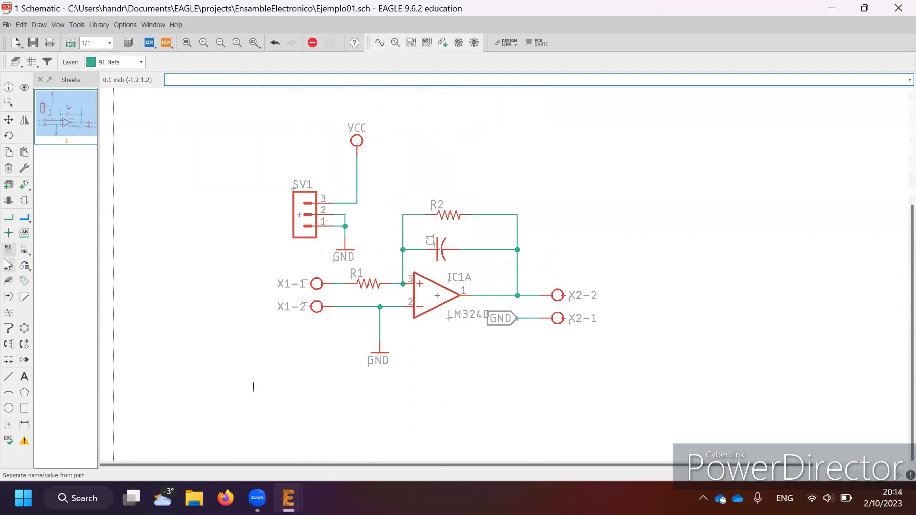
left_click(23, 250)
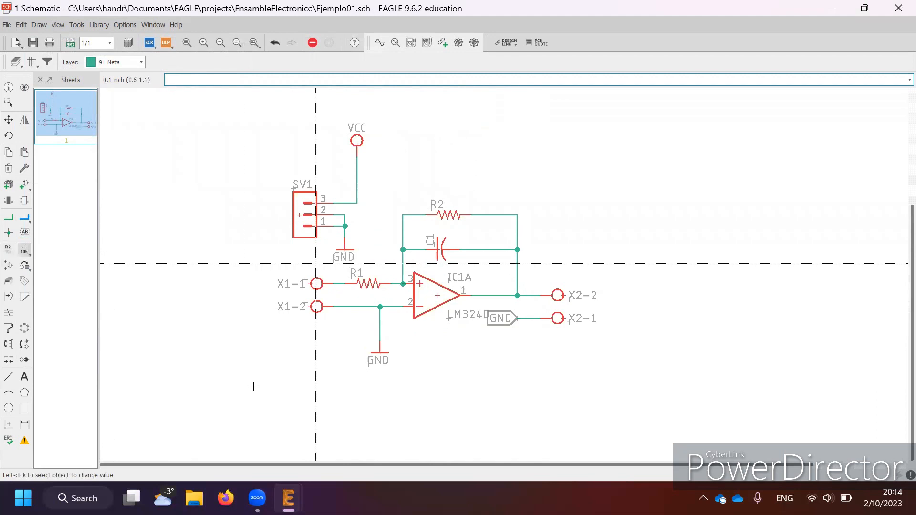
left_click(450, 213)
type("1")
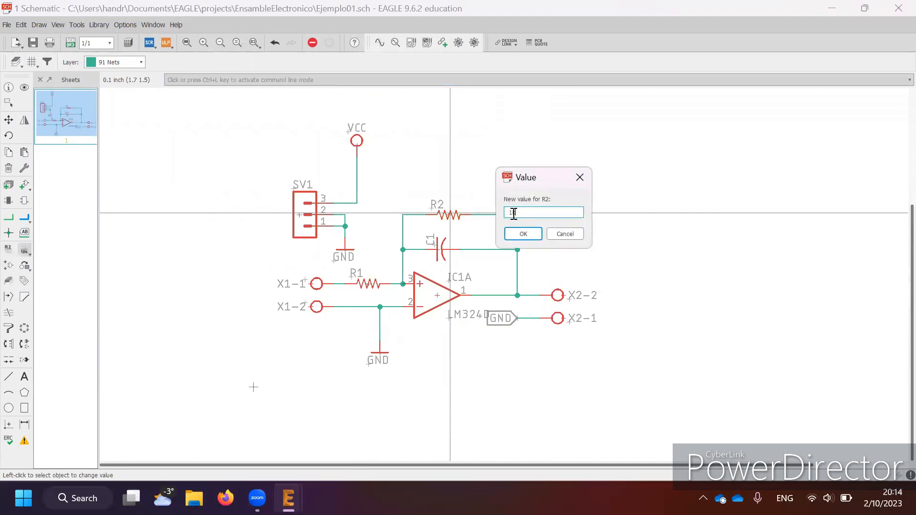
type("k")
key("Return")
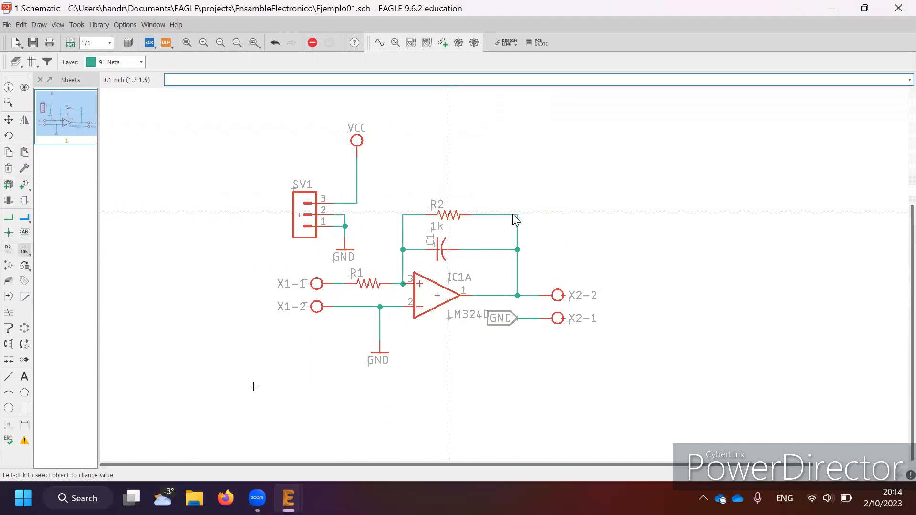
Step: Set capacitor C1's value to 10uF and input resistor R1's value to 1.2k
left_click(439, 249)
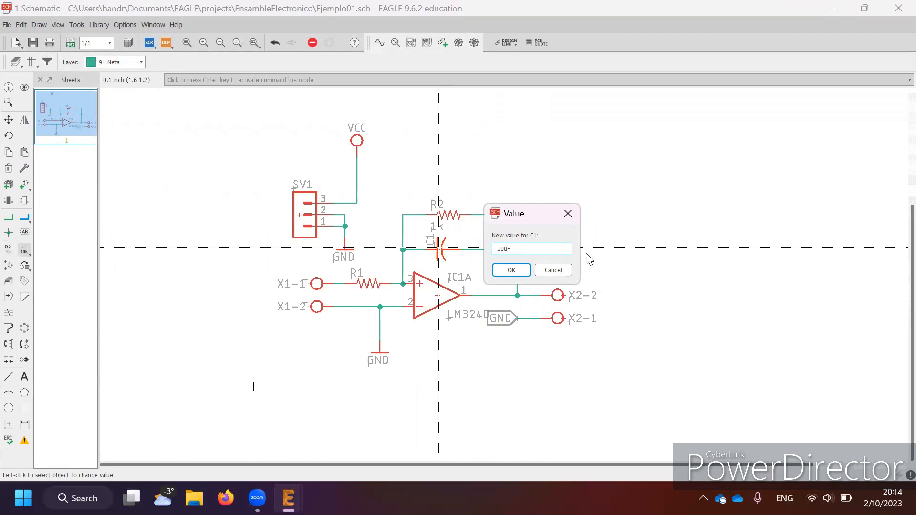
key("Return")
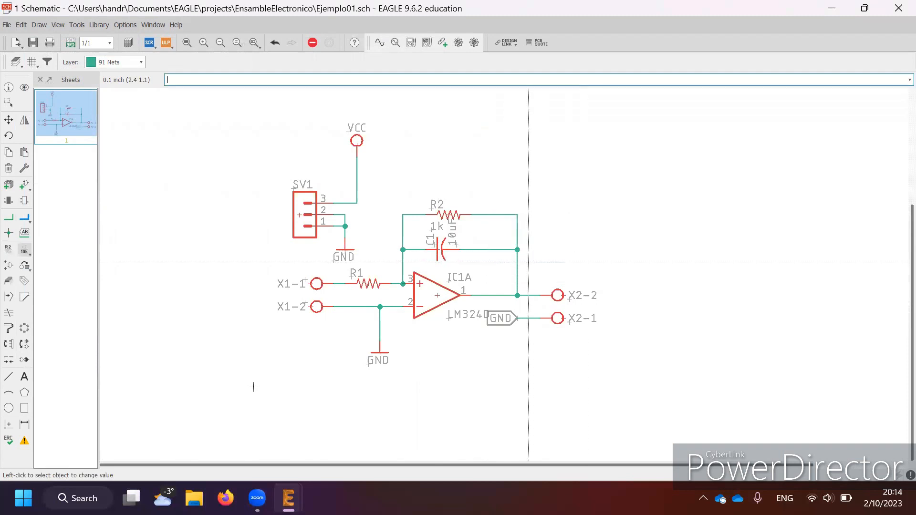
left_click(367, 284)
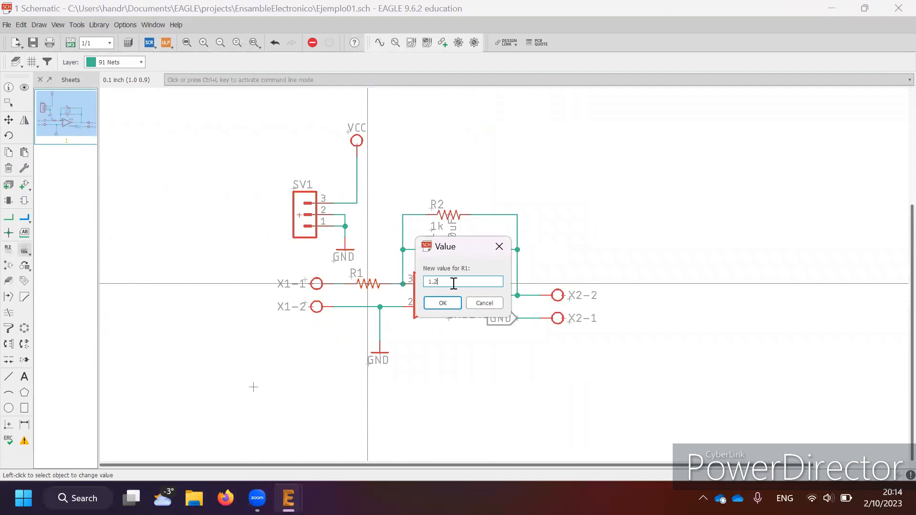
key("Return")
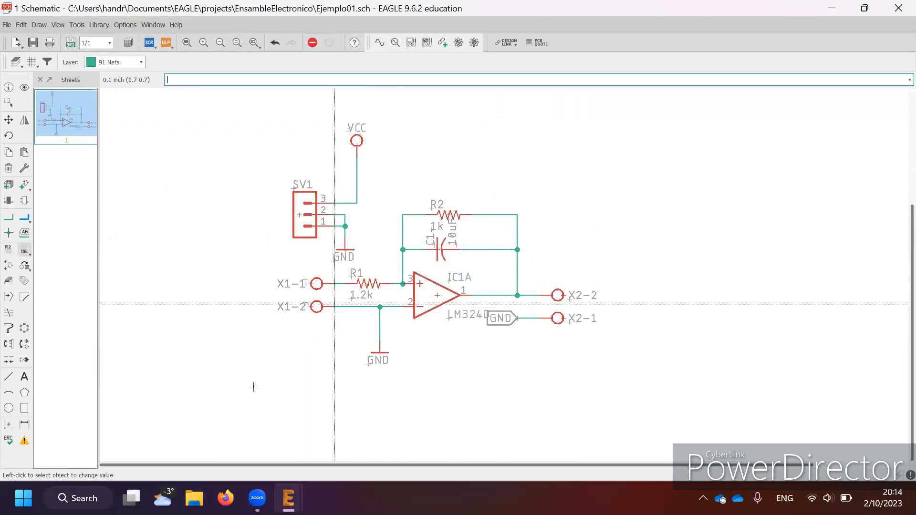
Step: Keep IC1 as the op-amp's name and rename the three-pin connector SV1 to J1
scroll(213, 409, "up", 1)
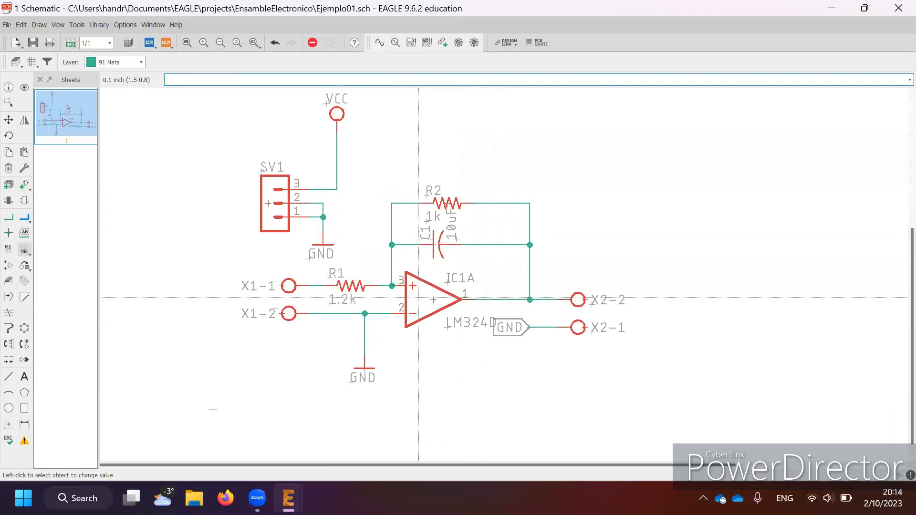
left_click(9, 249)
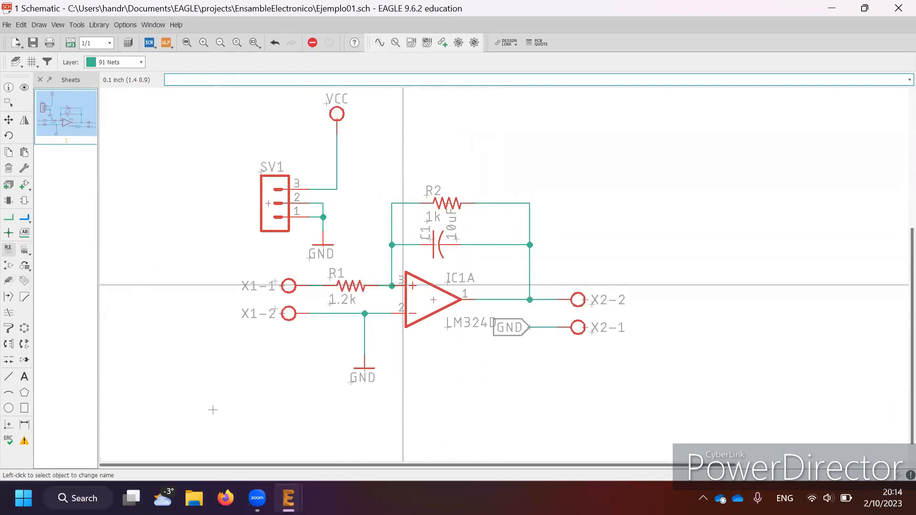
left_click(433, 299)
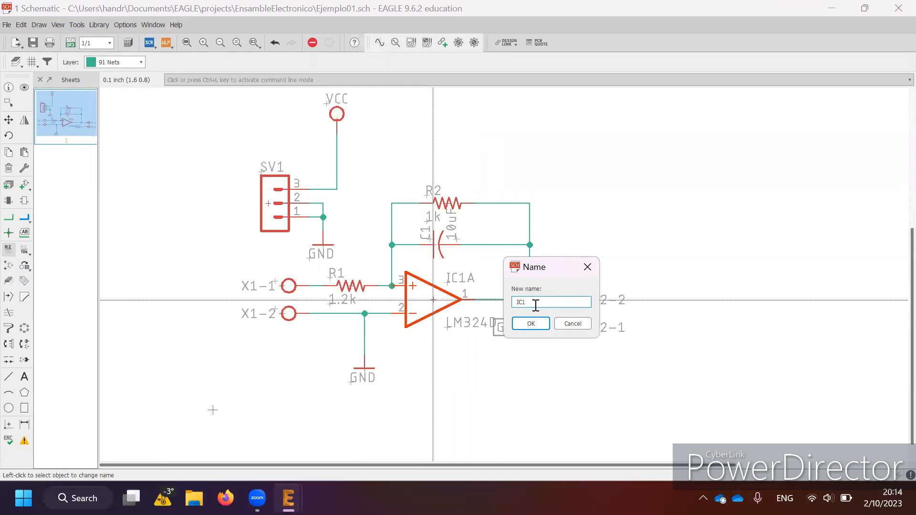
left_click(530, 327)
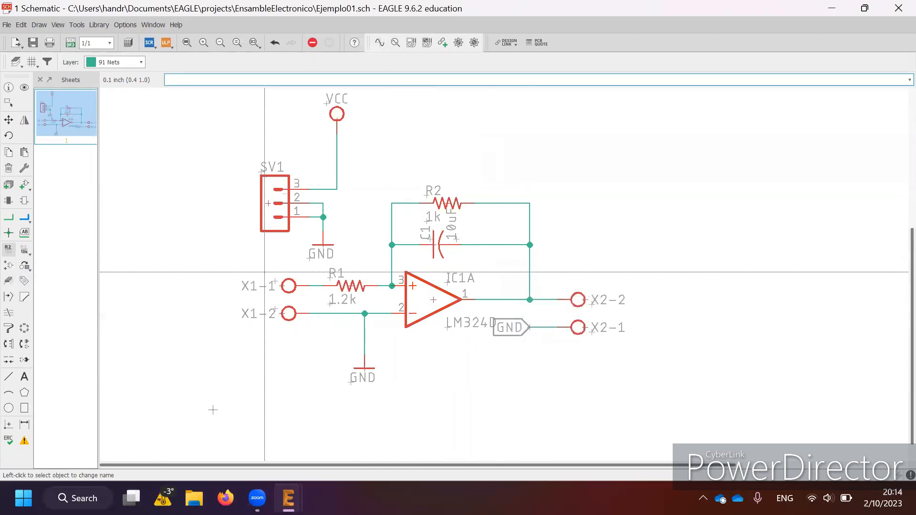
left_click(269, 200)
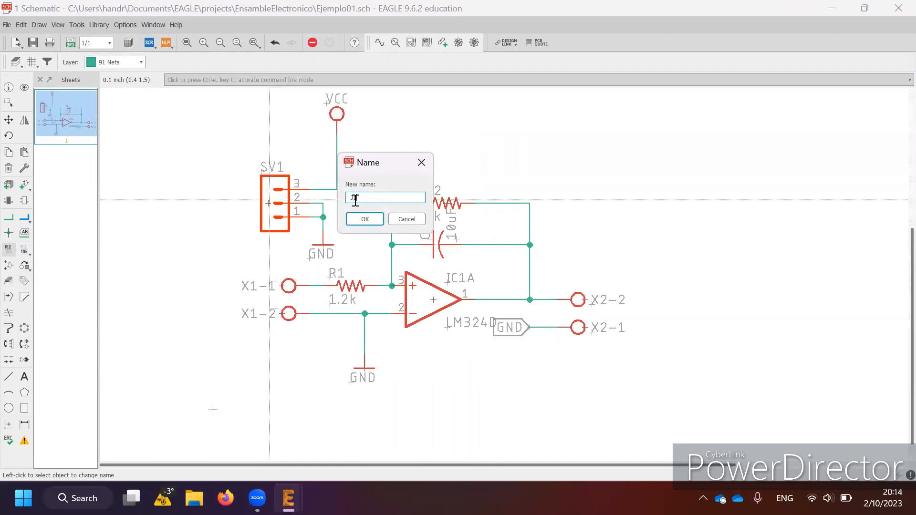
type("J1")
left_click(364, 219)
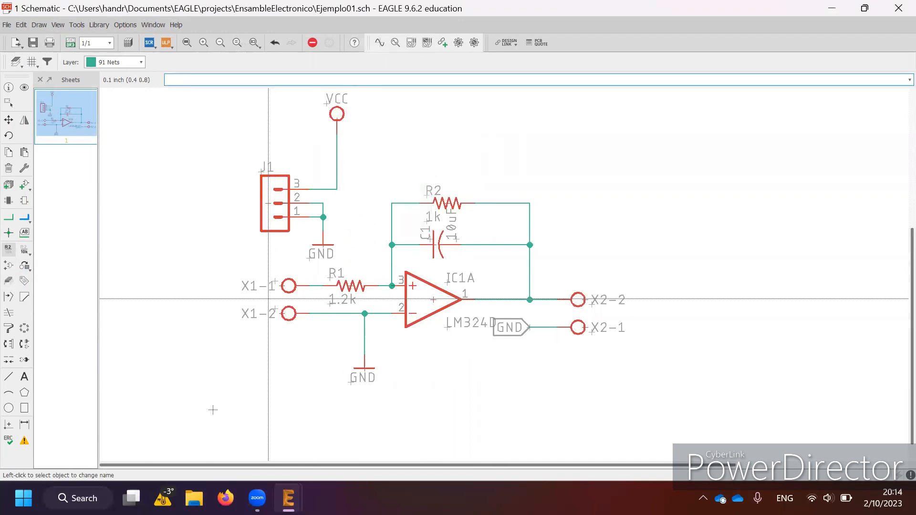
Step: Rename the input connector X1 to J2 and the output connector X2 to J3
left_click(277, 283)
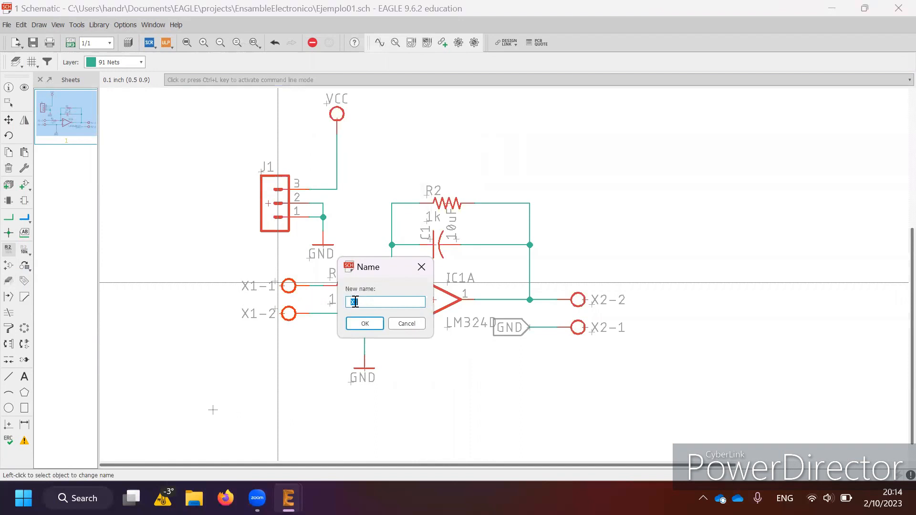
type("J2")
key("Return")
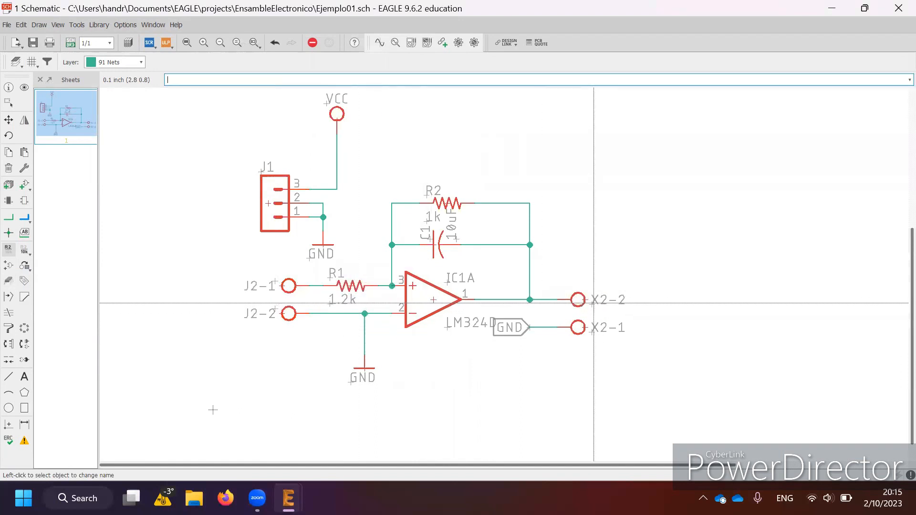
left_click(579, 301)
type("J")
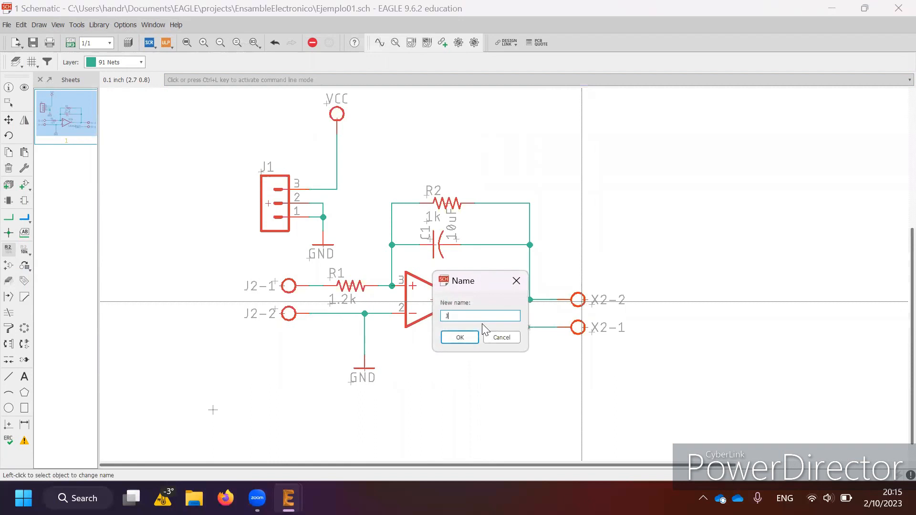
type("3")
key("Return")
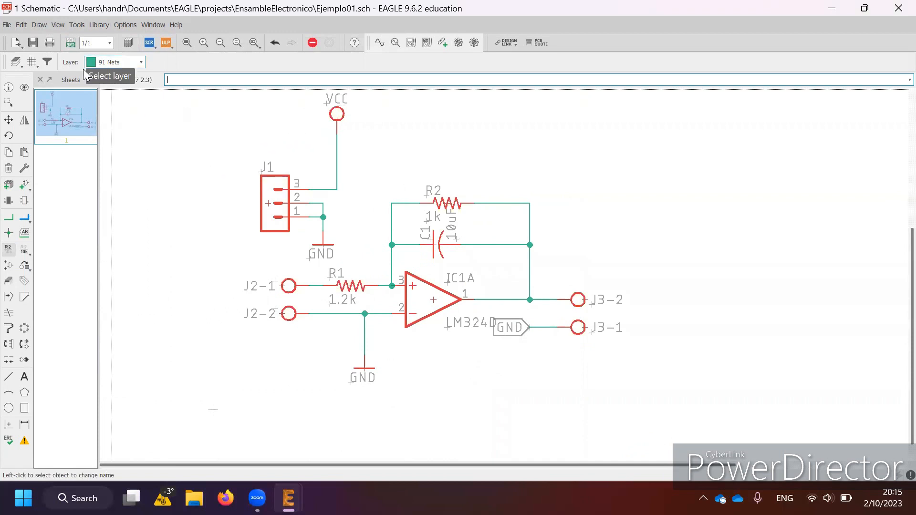
Step: Save the schematic, create the board Ejemplo01.brd from it, and maximize the board editor
left_click(34, 43)
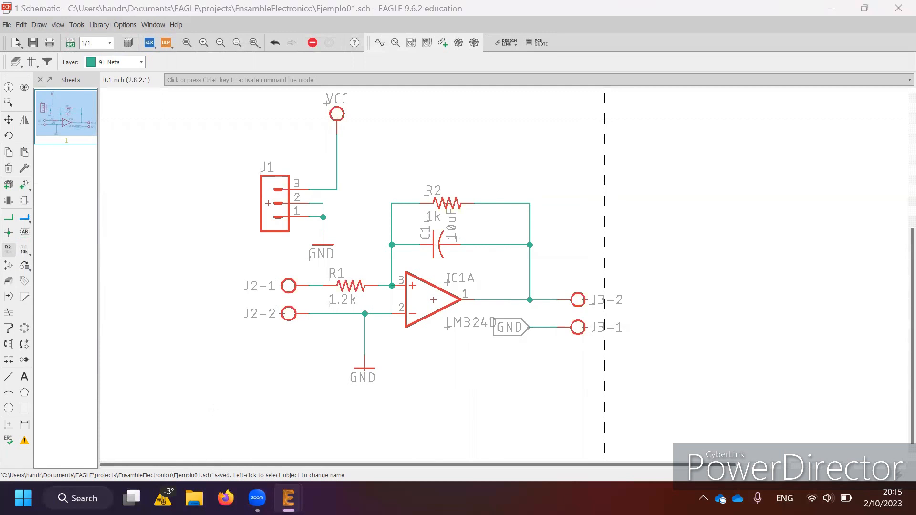
left_click(456, 266)
scroll(456, 266, "down", 1)
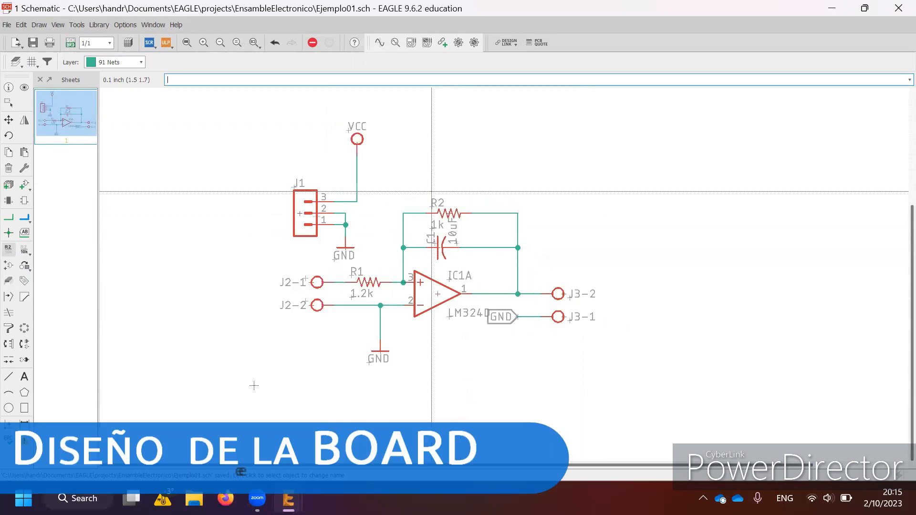
scroll(427, 184, "up", 1)
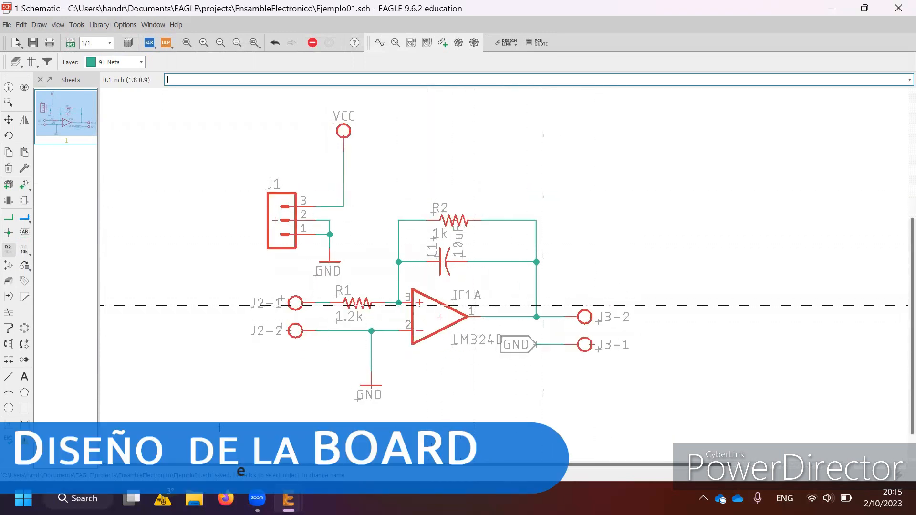
left_click(69, 43)
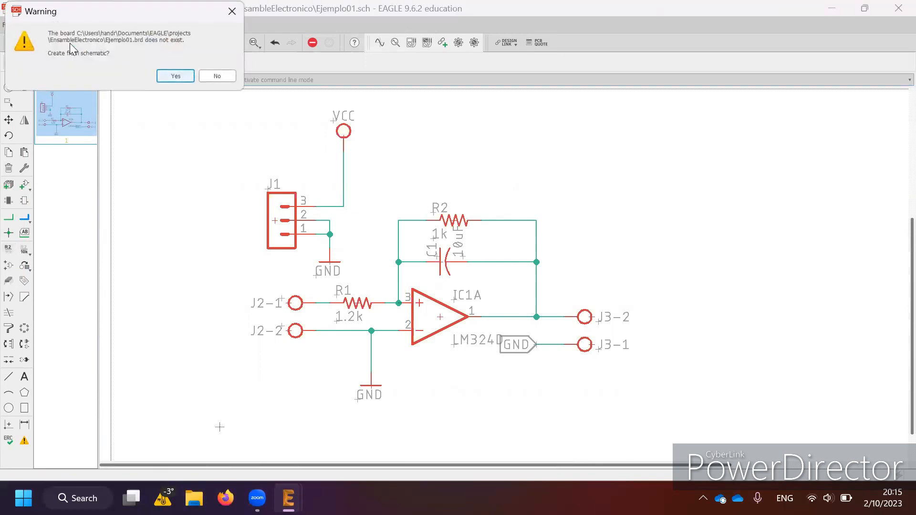
left_click(176, 77)
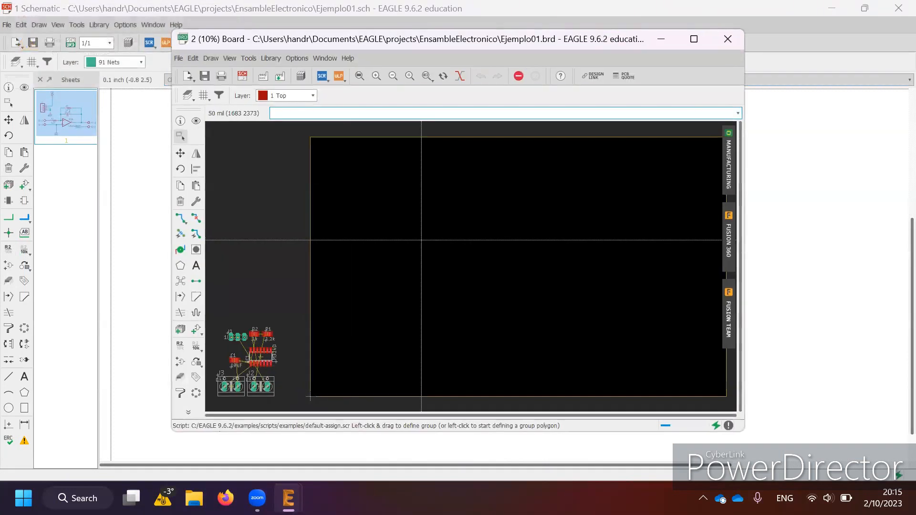
left_click(694, 40)
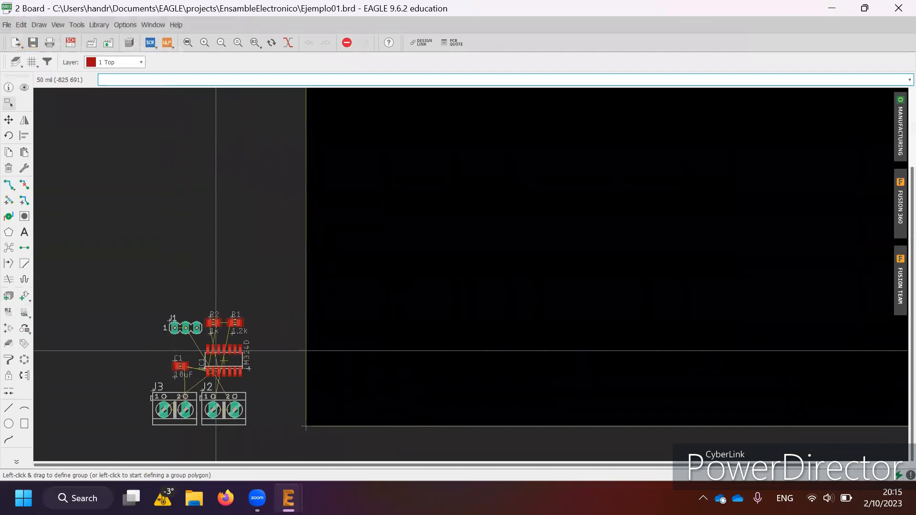
Step: Shrink the board outline to about 1100 mil wide and 950 mil high by moving its upper and right edges inward
scroll(217, 359, "down", 3)
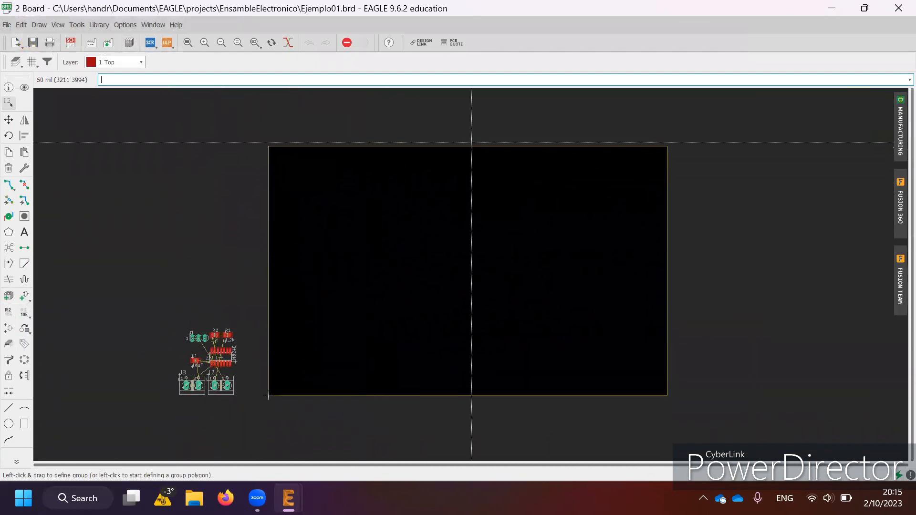
left_click(9, 121)
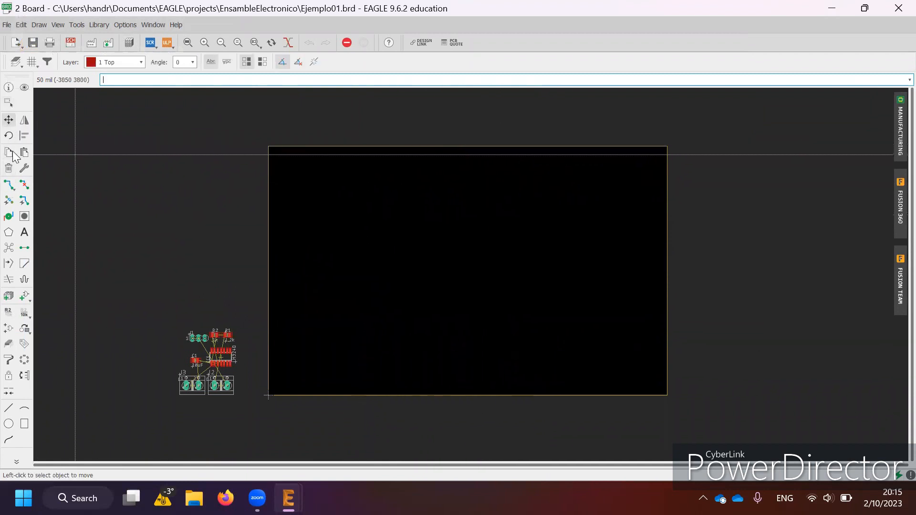
left_click(482, 147)
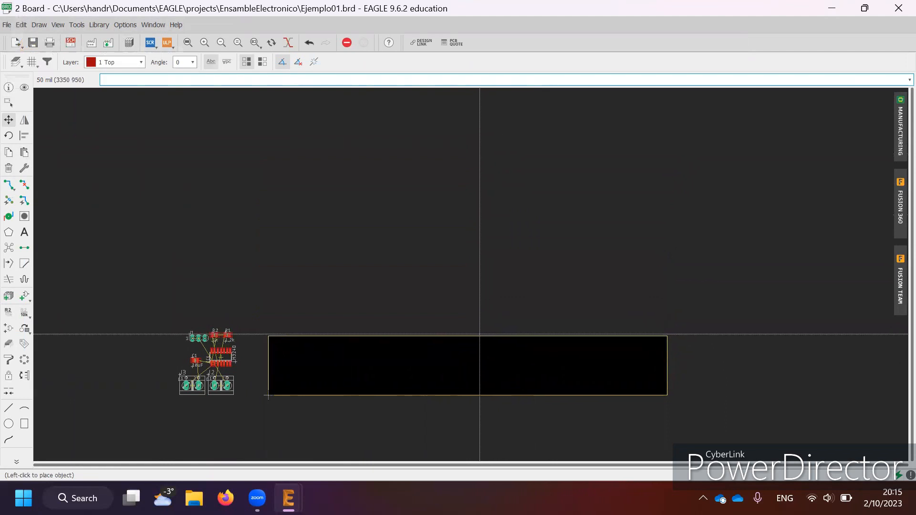
left_click(479, 334)
left_click(668, 368)
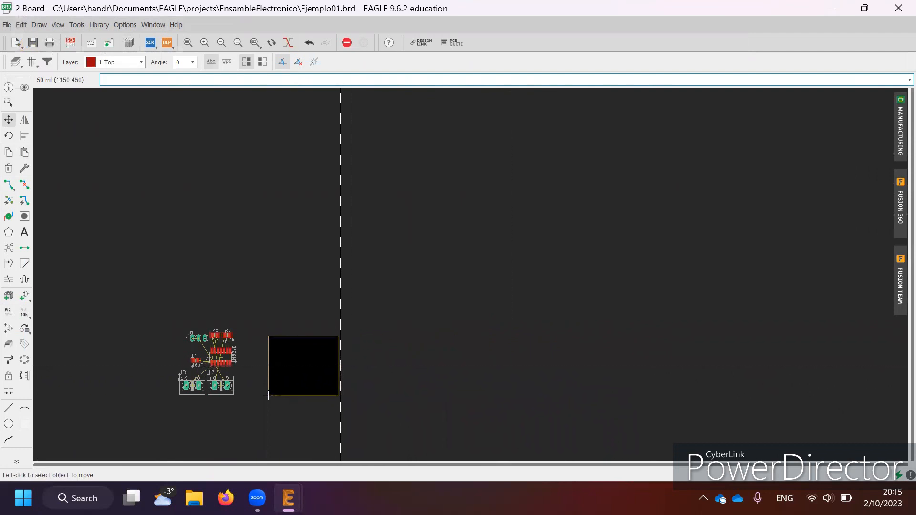
scroll(340, 366, "down", 2)
scroll(276, 373, "up", 4)
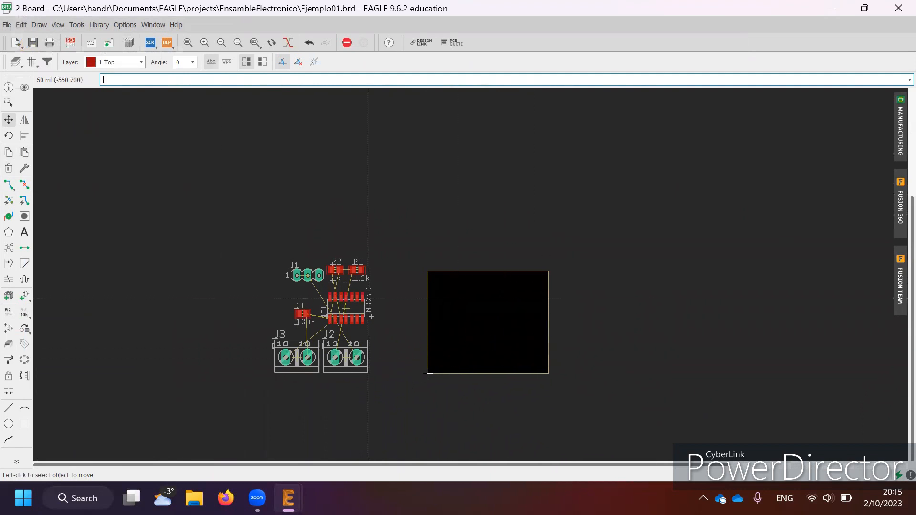
Step: Place connector J3 inside the board near the left edge, rotated 90° so that pin 2 is above pin 1
left_click(299, 357)
right_click(469, 328)
right_click(469, 328)
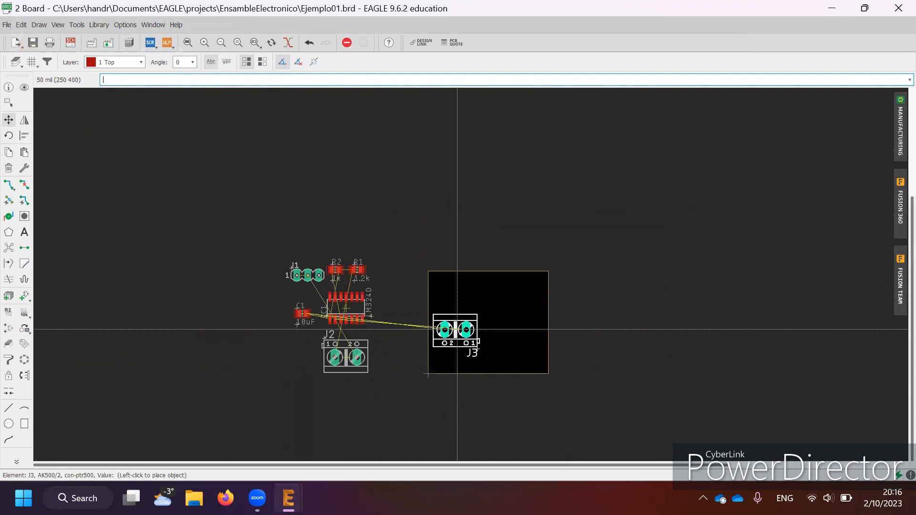
scroll(457, 329, "up", 5)
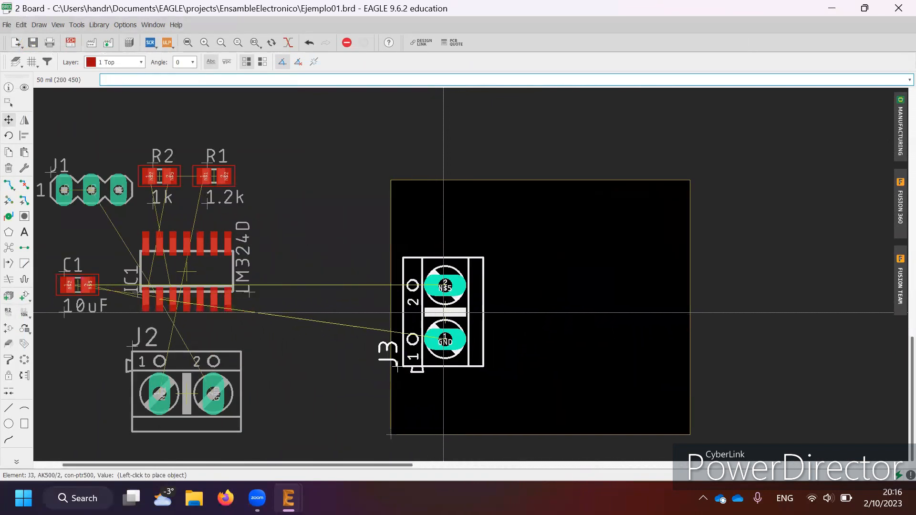
left_click(445, 299)
Step: Place connector J2 at the board's right edge, level with J3 and rotated so that pin 1 is above pin 2
left_click(200, 387)
right_click(636, 332)
right_click(636, 332)
right_click(646, 298)
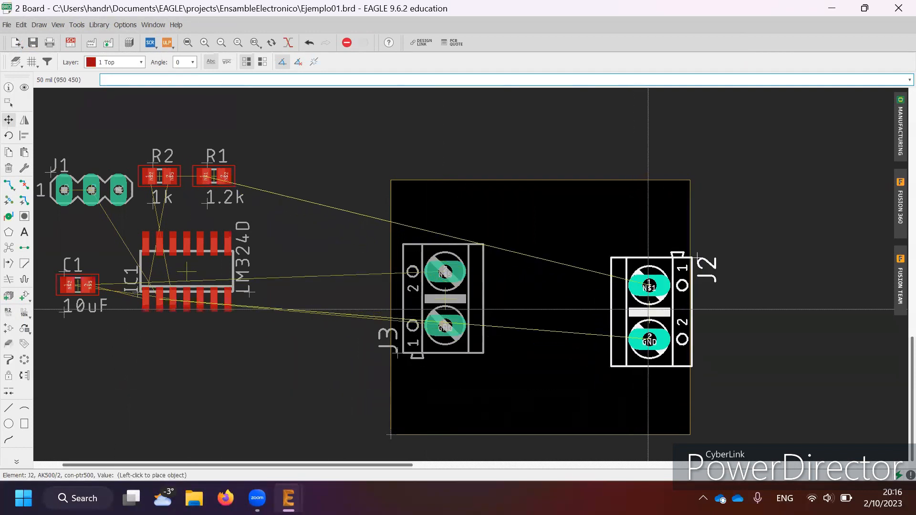
left_click(648, 303)
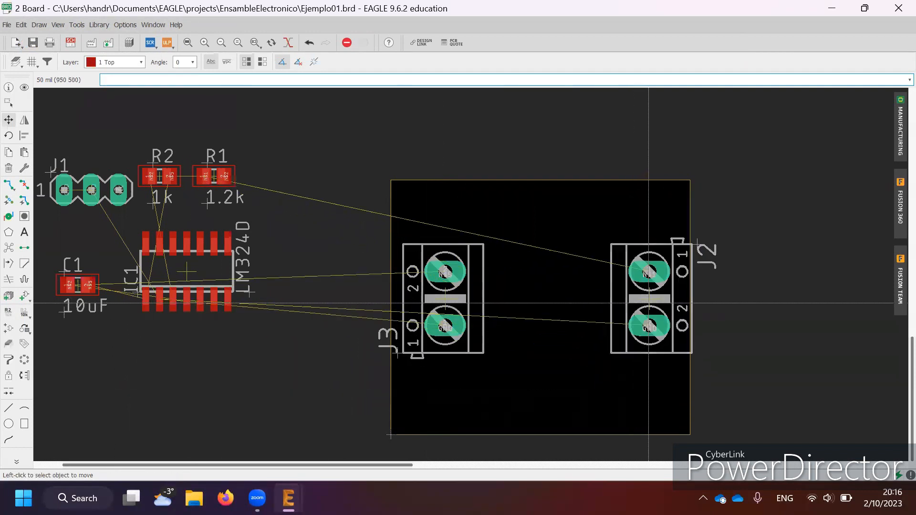
Step: Place IC1 upright between connectors J3 and J2, rotated so that pin 1 is at its upper left
left_click(186, 272)
right_click(545, 300)
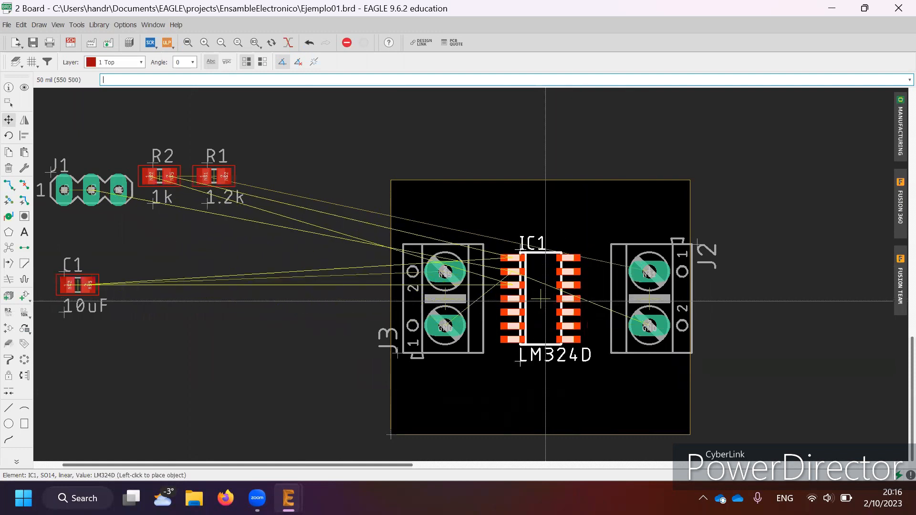
left_click(547, 294)
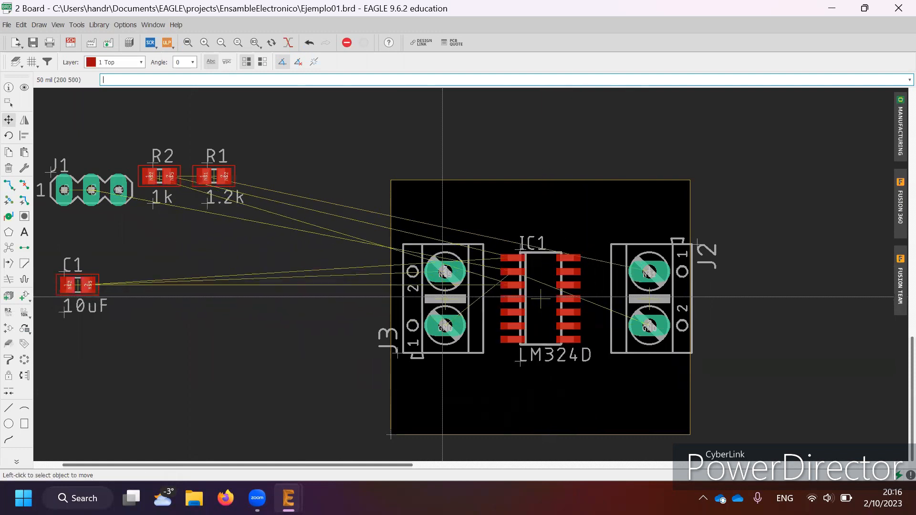
Step: Place resistor R2 just above IC1 and resistor R1 above and to the right of it, inside the board
left_click(160, 176)
left_click(545, 227)
left_click(214, 177)
left_click(595, 218)
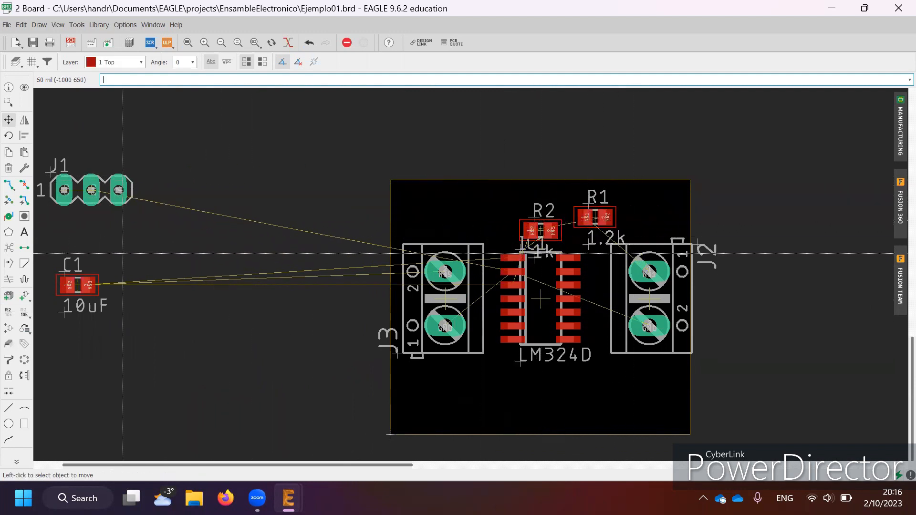
Step: Place capacitor C1 just below IC1 and the three-pin connector J1 below J3, inside the board
left_click(77, 285)
left_click(549, 367)
left_click(115, 204)
left_click(457, 394)
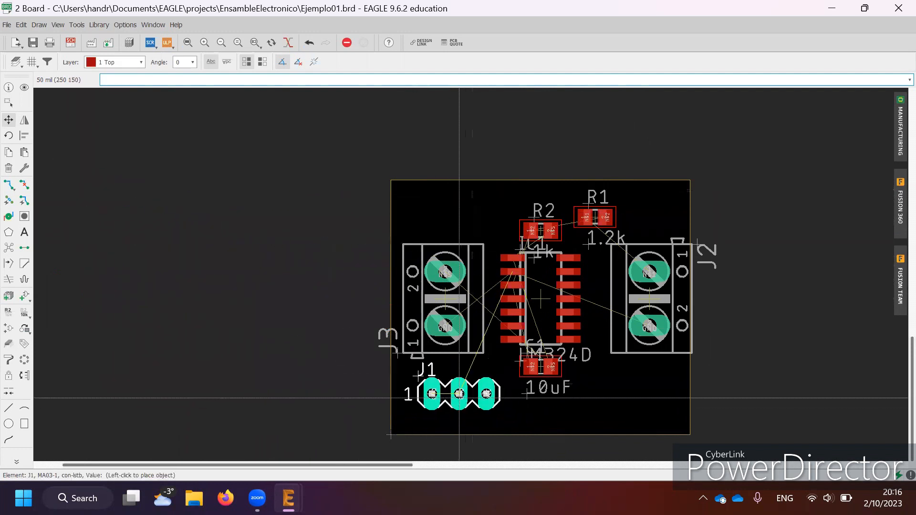
scroll(306, 346, "down", 2)
scroll(471, 384, "up", 3)
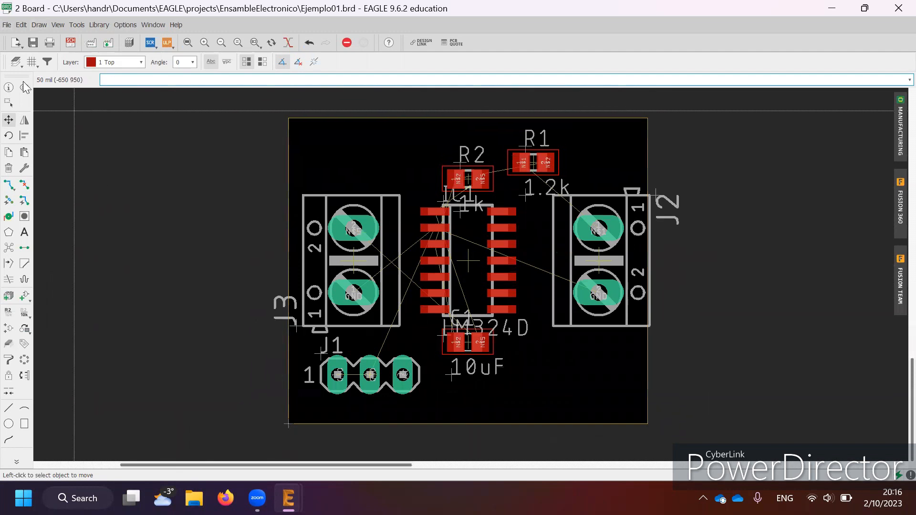
Step: Turn on the board's grid display and set the grid size to 6.25 mil
left_click(32, 62)
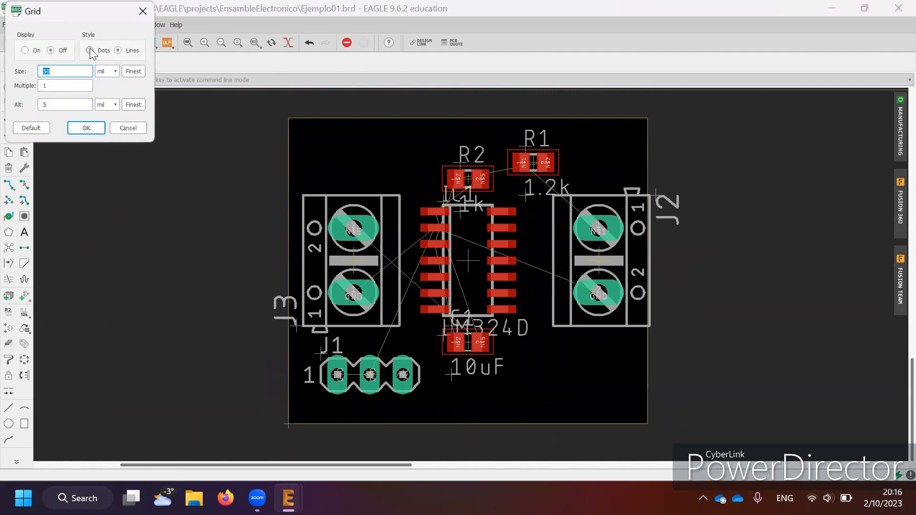
left_click(25, 51)
key("Return")
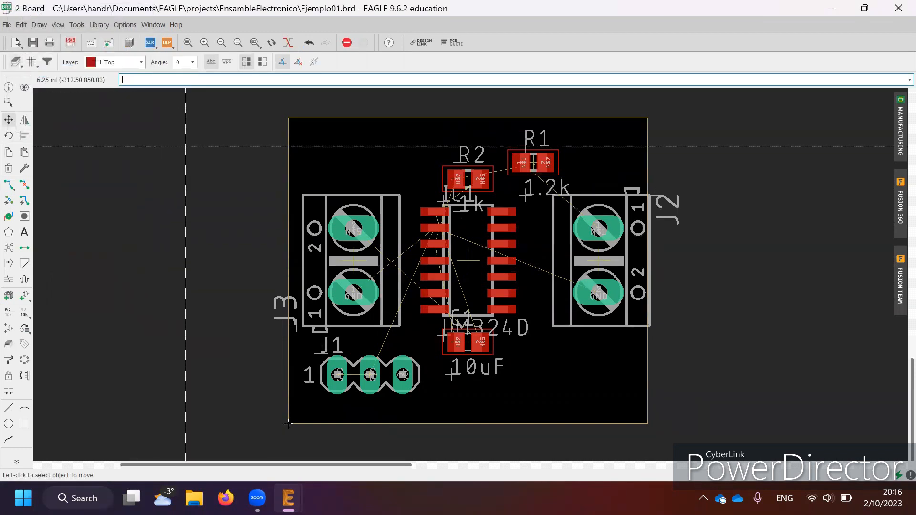
scroll(466, 244, "up", 1)
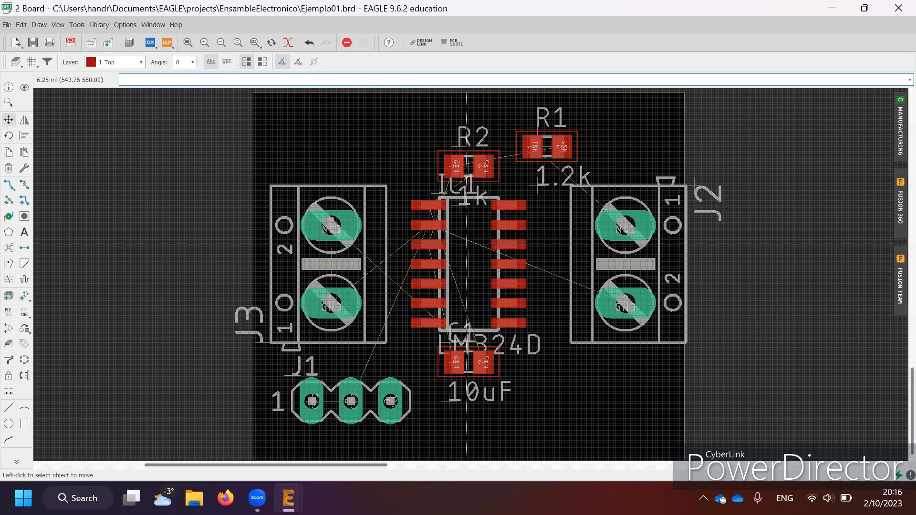
scroll(466, 244, "down", 1)
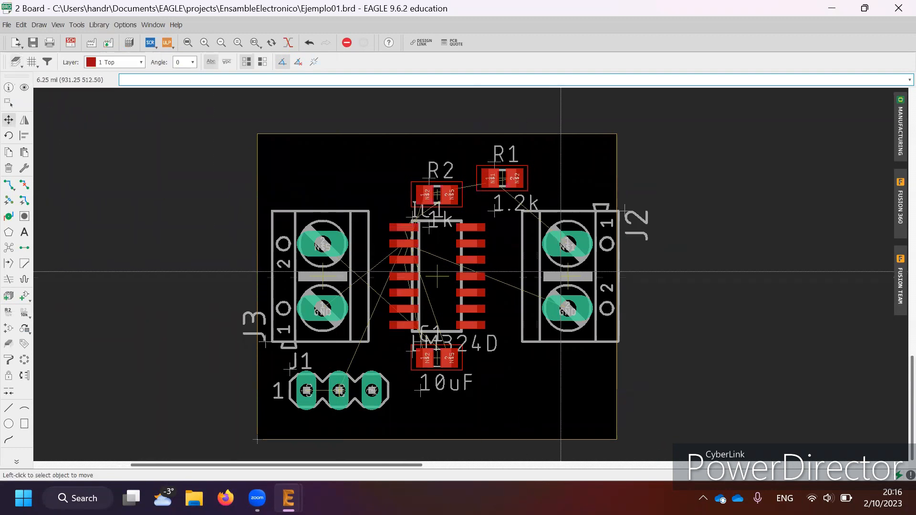
Step: Shift J2 slightly inward and down, and widen the board outline to about 1225 mil by moving its right edge outward
left_click(8, 120)
left_click(568, 277)
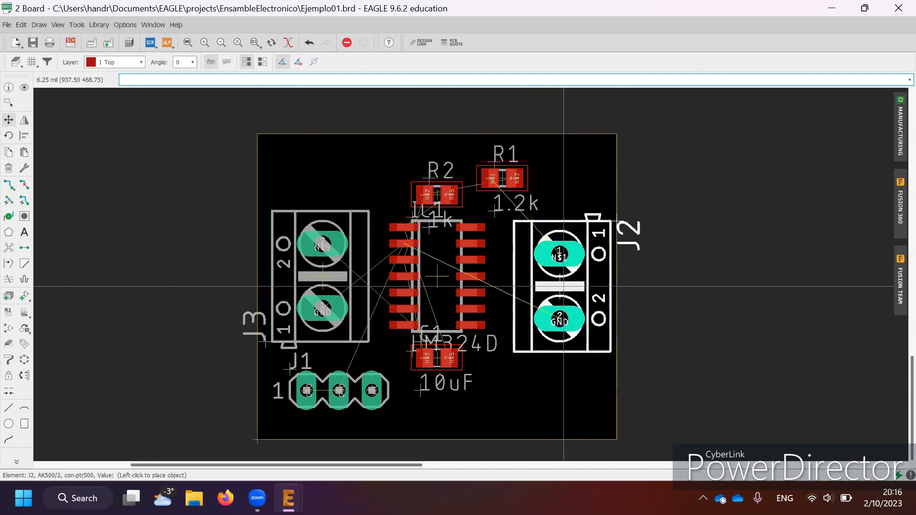
left_click(564, 286)
left_click(616, 213)
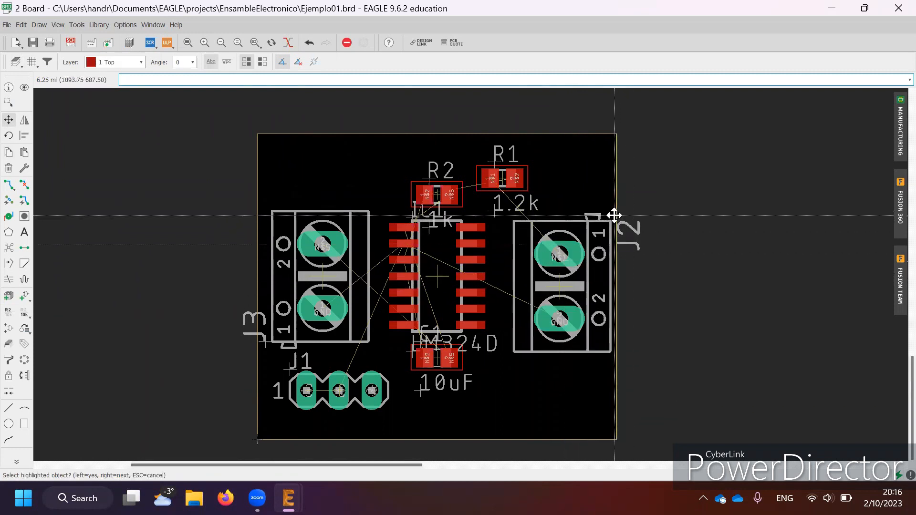
left_click(628, 212)
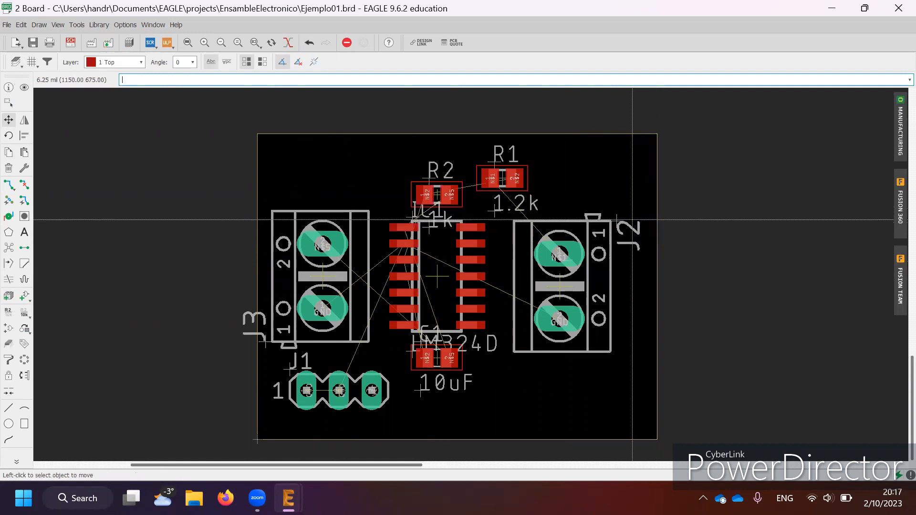
Step: Move J2's name label to just above its connector, inside the board outline
left_click(630, 220)
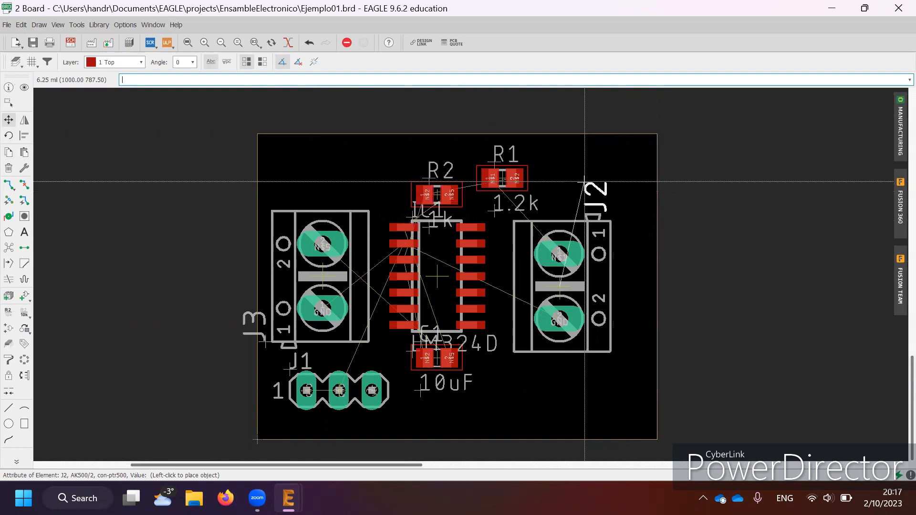
scroll(585, 181, "up", 1)
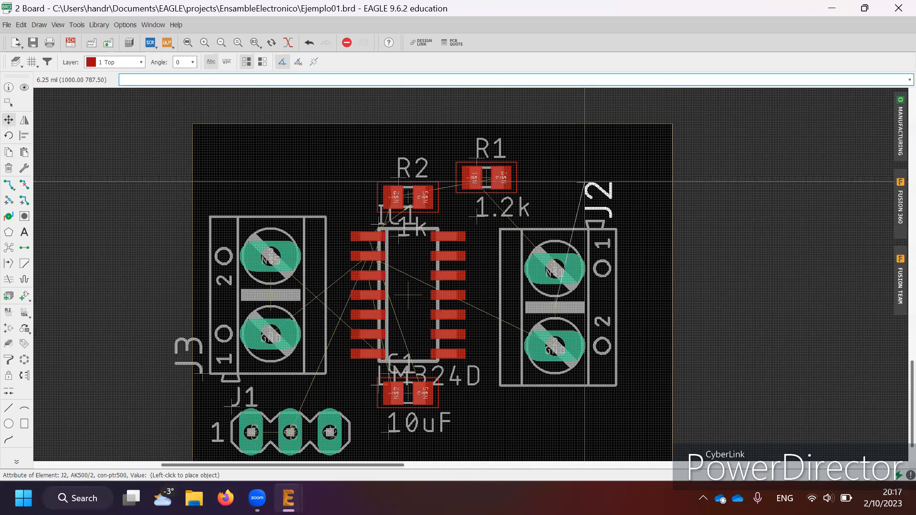
left_click(585, 181)
scroll(585, 182, "up", 1)
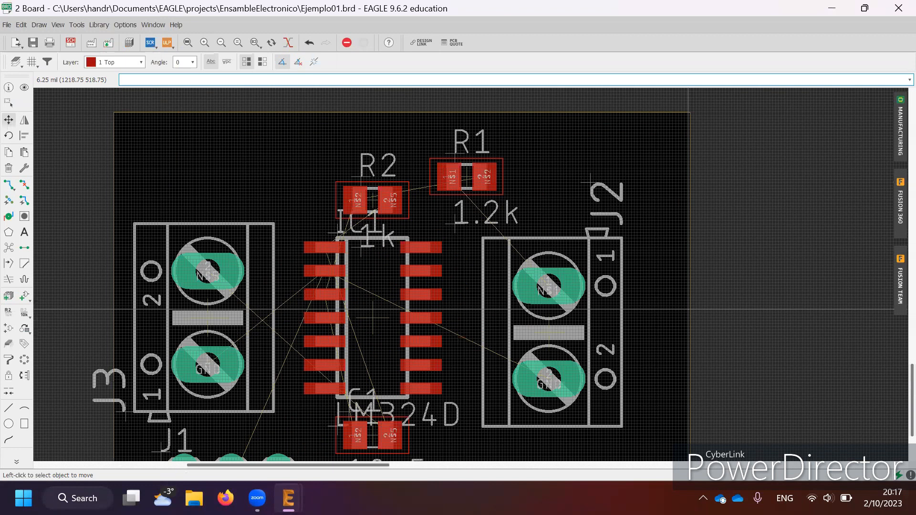
Step: Move J3's name label to just above its connector and J1's name label below its pin 1
scroll(340, 243, "down", 2)
left_click(229, 336)
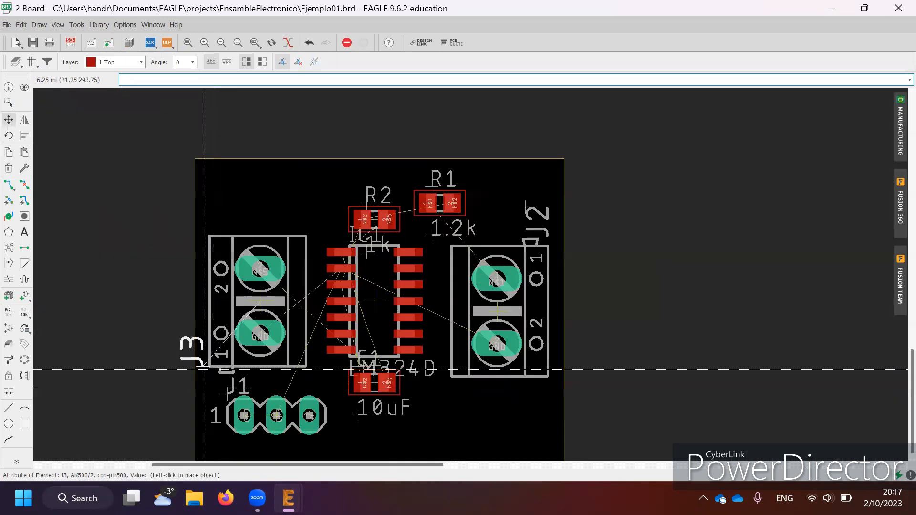
scroll(234, 229, "down", 1)
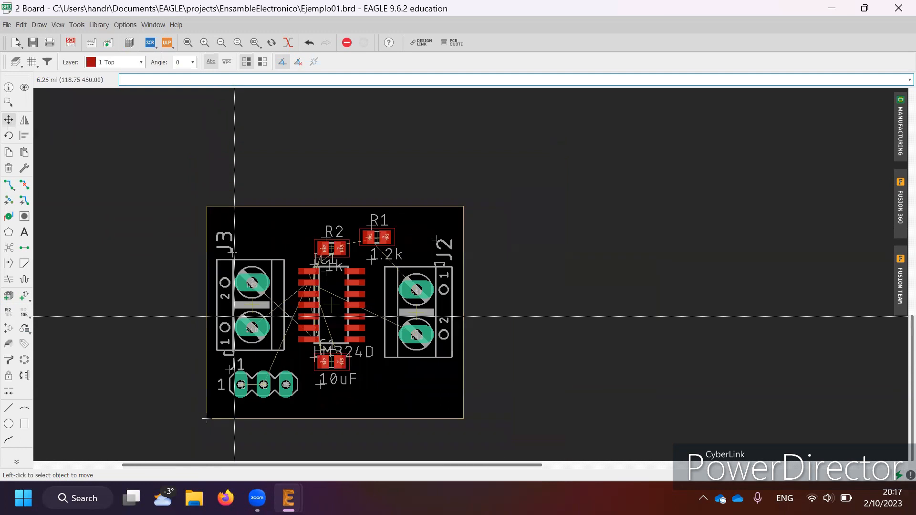
scroll(232, 362, "up", 1)
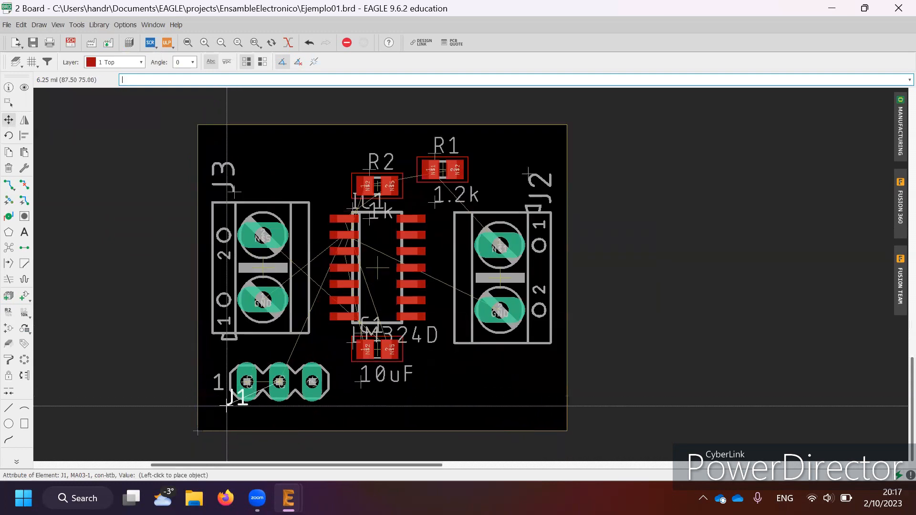
left_click(214, 416)
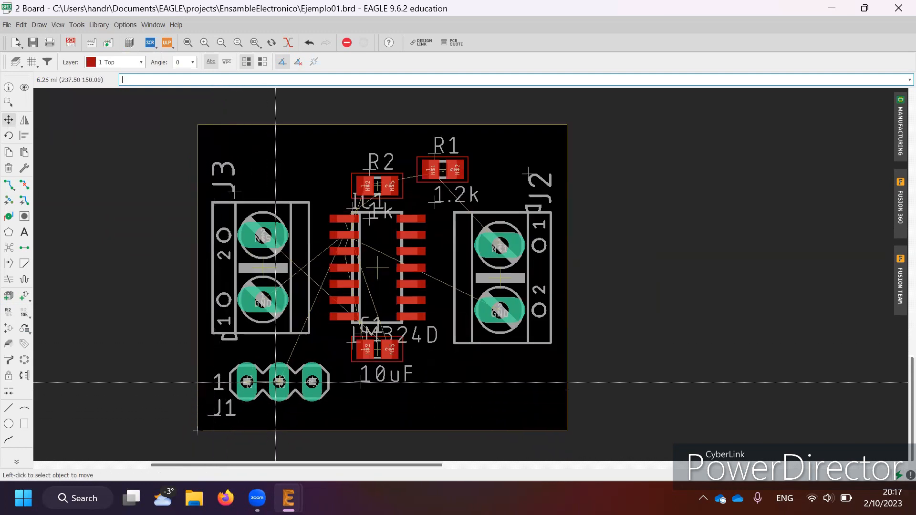
Step: Move connector J1 closer to the board's lower-left corner, keeping its pads inside the outline
left_click(278, 381)
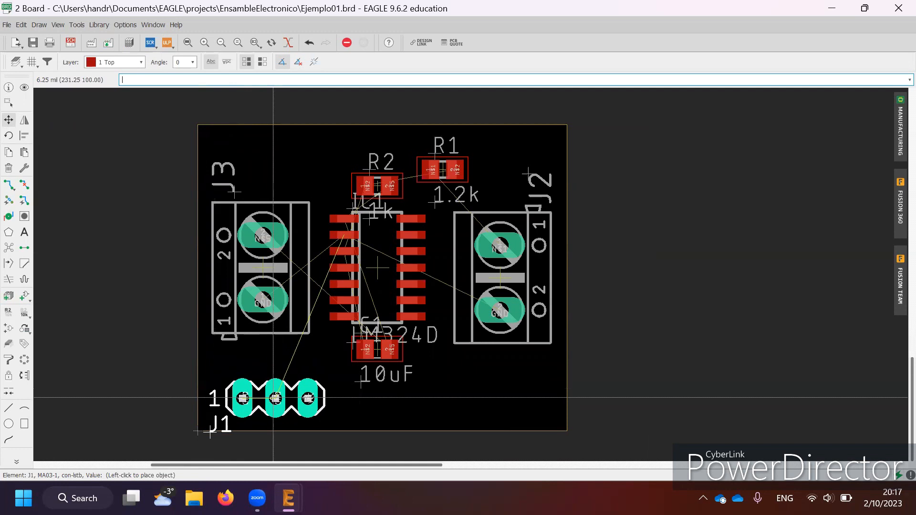
scroll(273, 398, "down", 2)
scroll(270, 398, "up", 4)
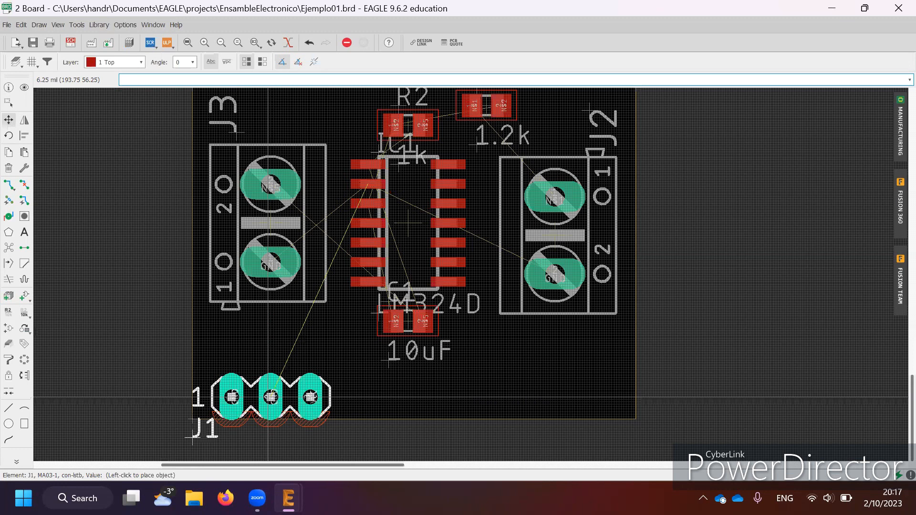
scroll(268, 397, "up", 2)
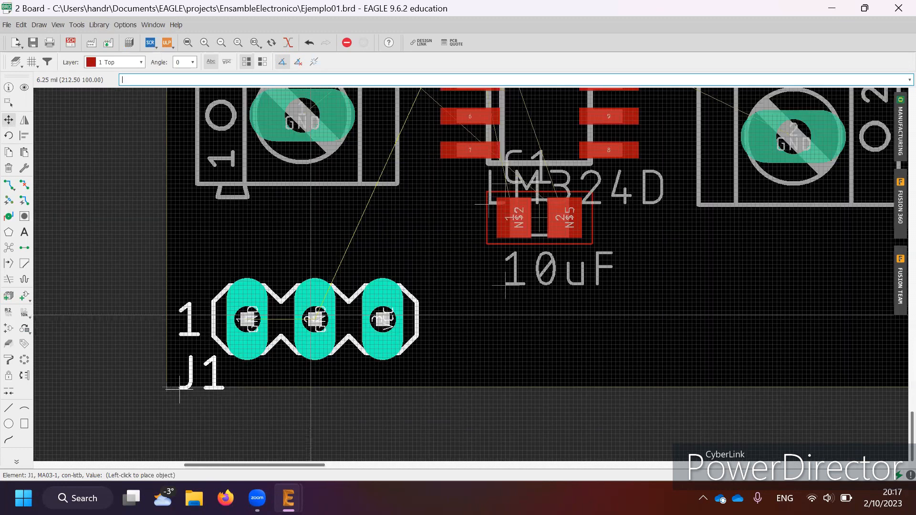
left_click(311, 315)
Step: Move J1's name label to just above its pin 1
left_click(184, 384)
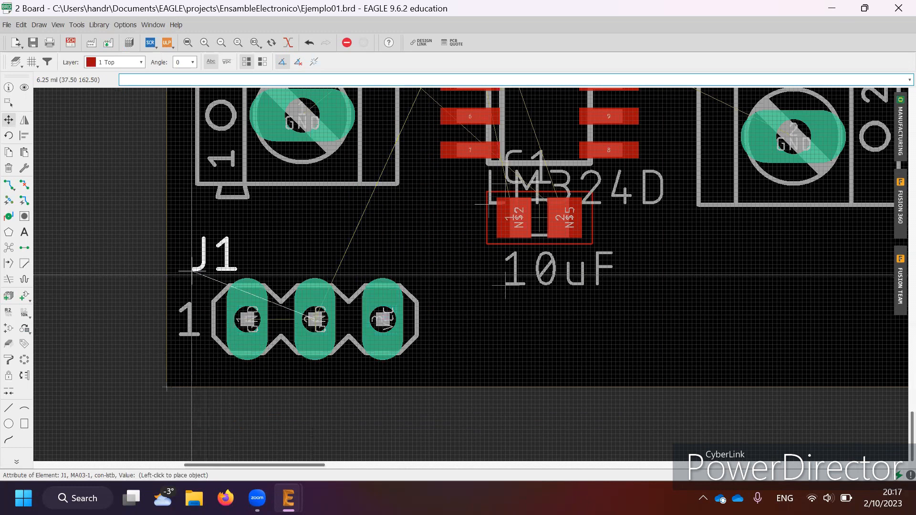
left_click(191, 279)
scroll(317, 293, "down", 6)
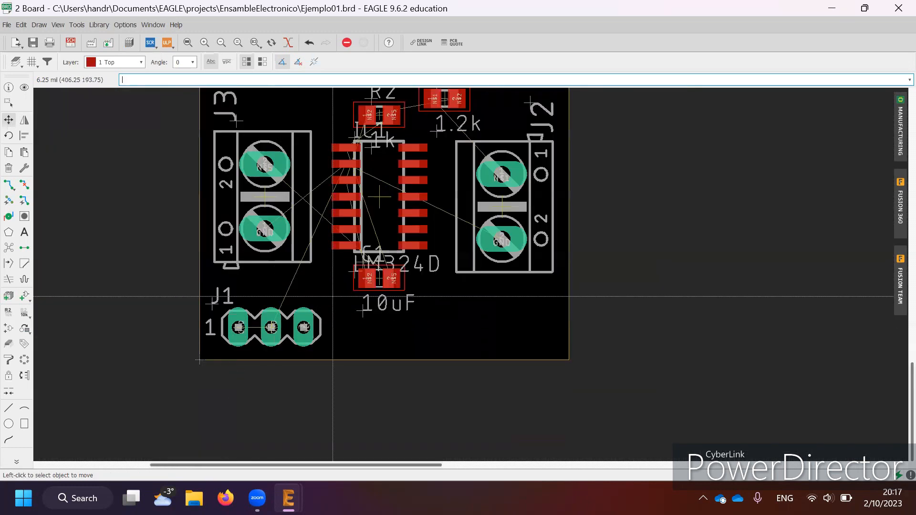
Step: Rotate resistor R2 90° and place it just above pin 1 of IC1, to the left of the IC's name label
scroll(384, 180, "up", 5)
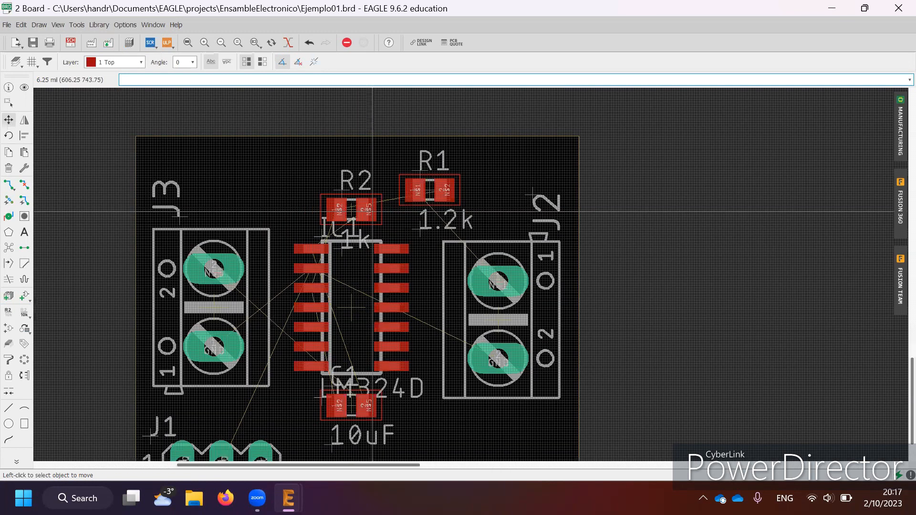
left_click(367, 210)
scroll(373, 211, "down", 2)
right_click(286, 262)
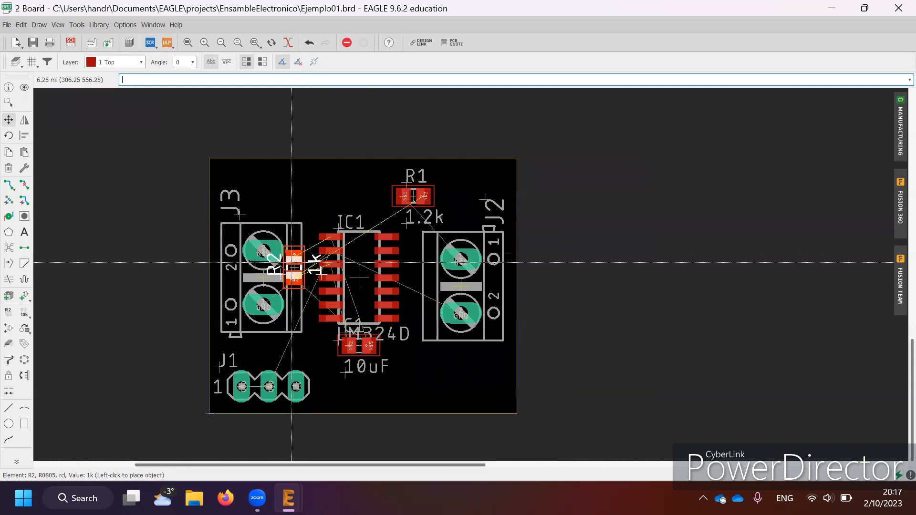
scroll(295, 255, "up", 4)
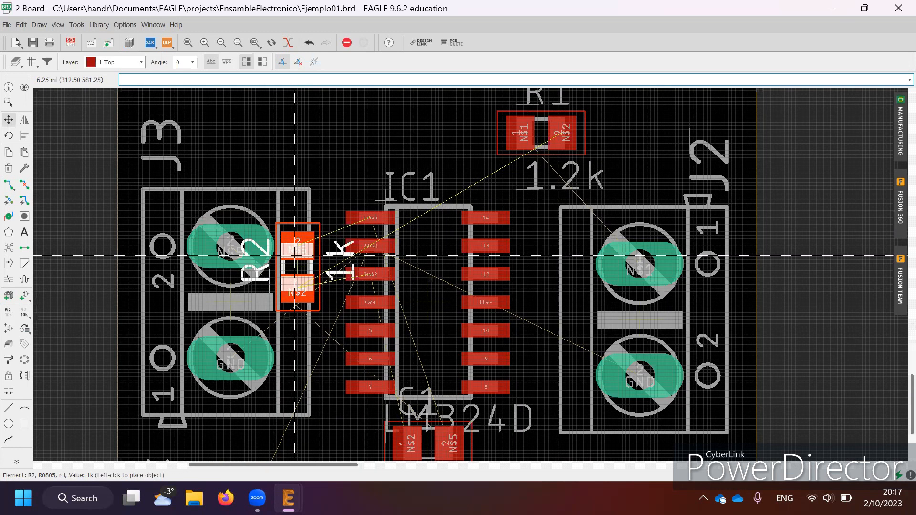
scroll(294, 255, "up", 2)
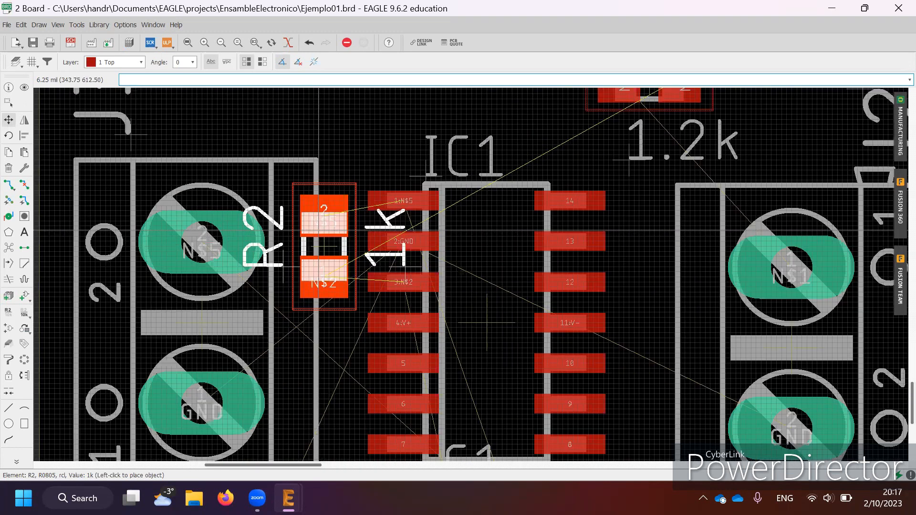
left_click(362, 131)
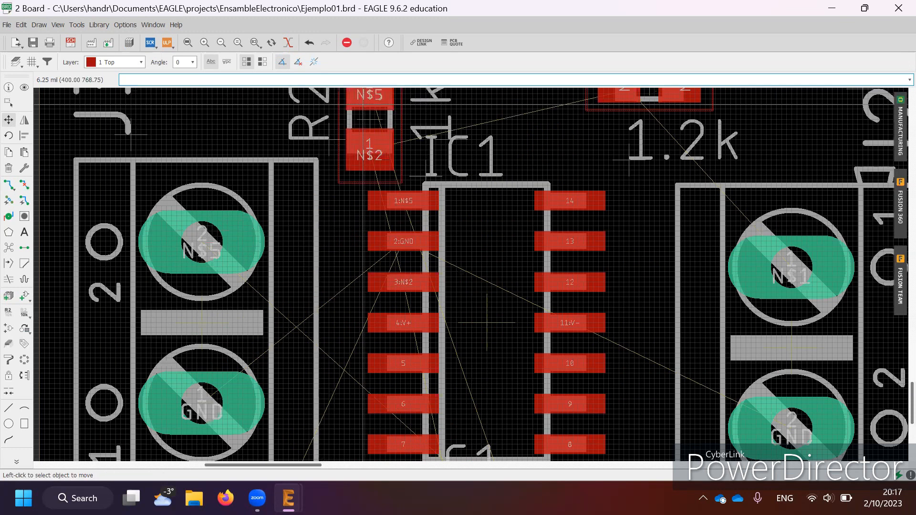
scroll(363, 132, "down", 2)
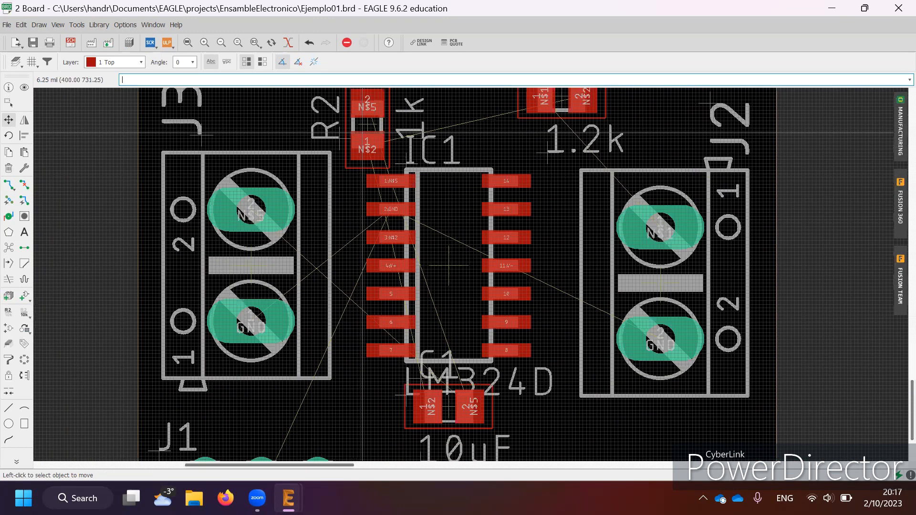
scroll(363, 133, "down", 2)
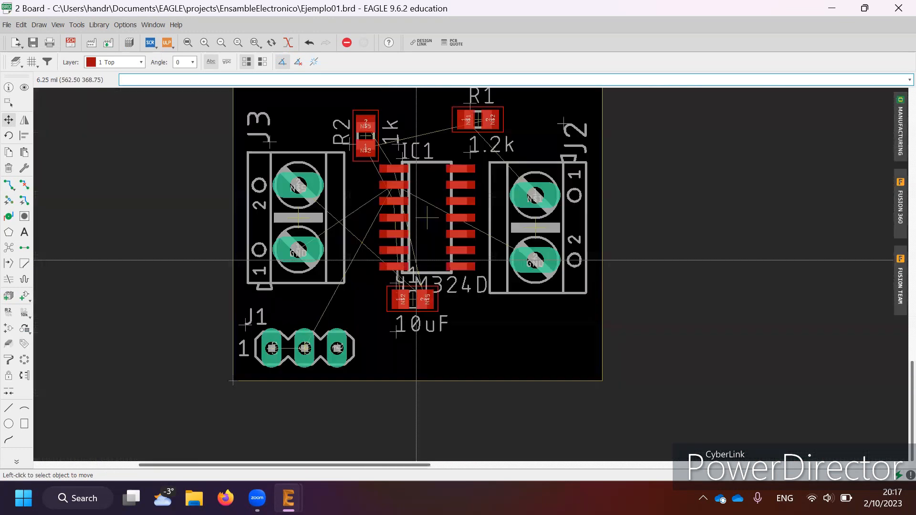
Step: Move capacitor C1 to the right beneath IC1's value label and place resistor R2 lower, between connector J3 and IC1
left_click(414, 295)
left_click(450, 305)
left_click(365, 137)
scroll(361, 176, "up", 1)
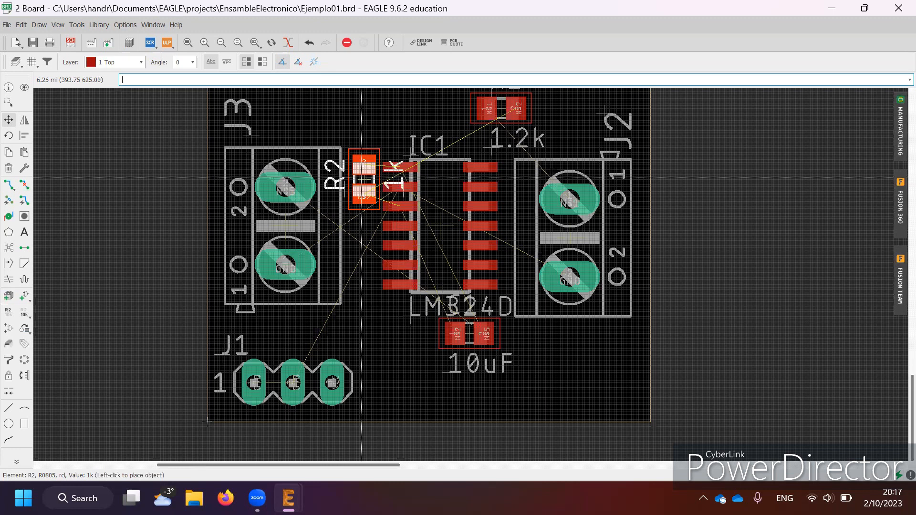
left_click(362, 176)
Step: Rotate resistor R1 180° and place it above pin 1 of IC1
left_click(499, 109)
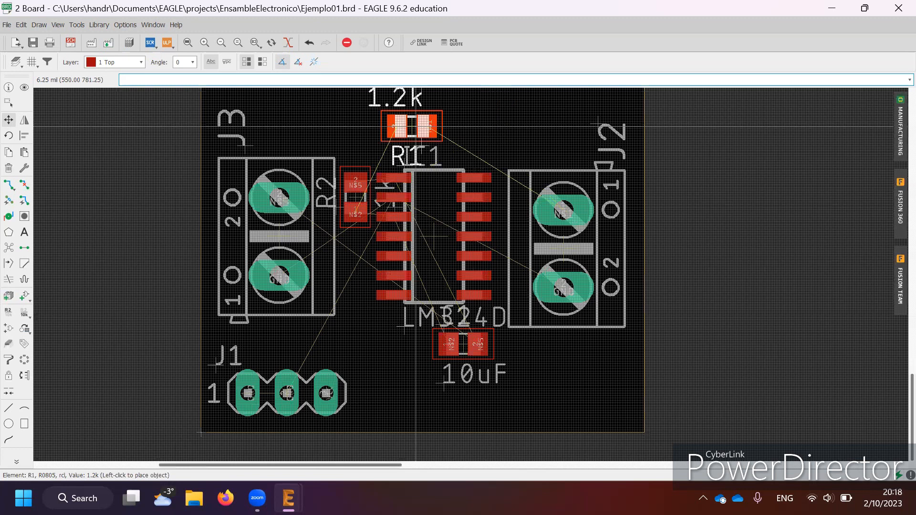
left_click(411, 126)
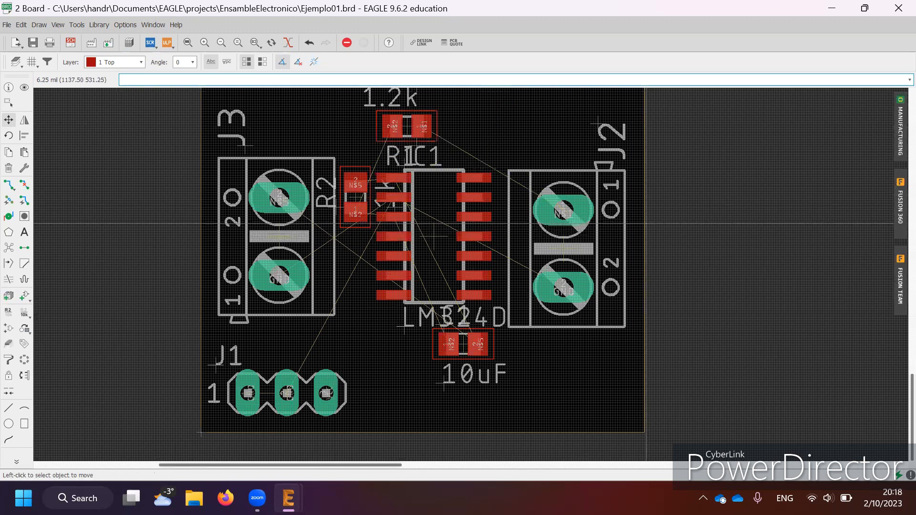
Step: Widen the board by moving its right edge outward, and shift connector J2 and IC1 to the right into the added space
scroll(646, 223, "down", 3)
scroll(623, 237, "up", 1)
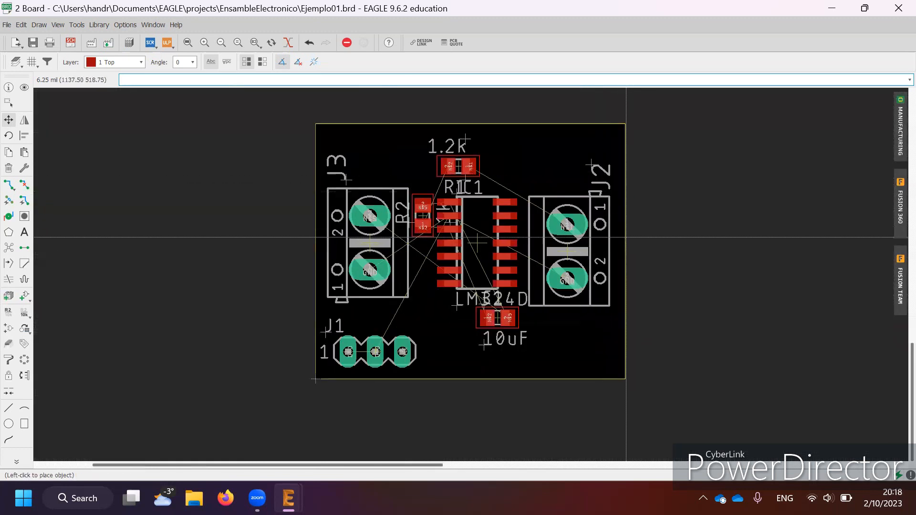
left_click(575, 252)
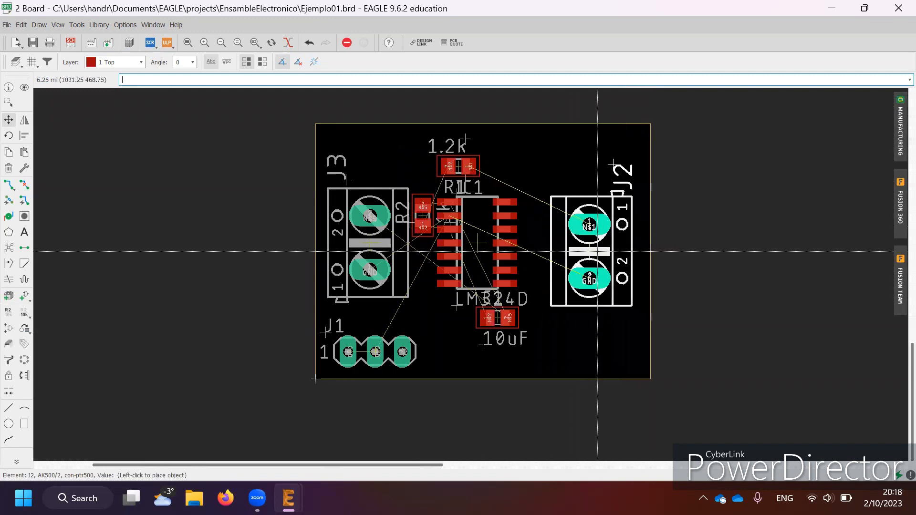
left_click(610, 252)
left_click(481, 248)
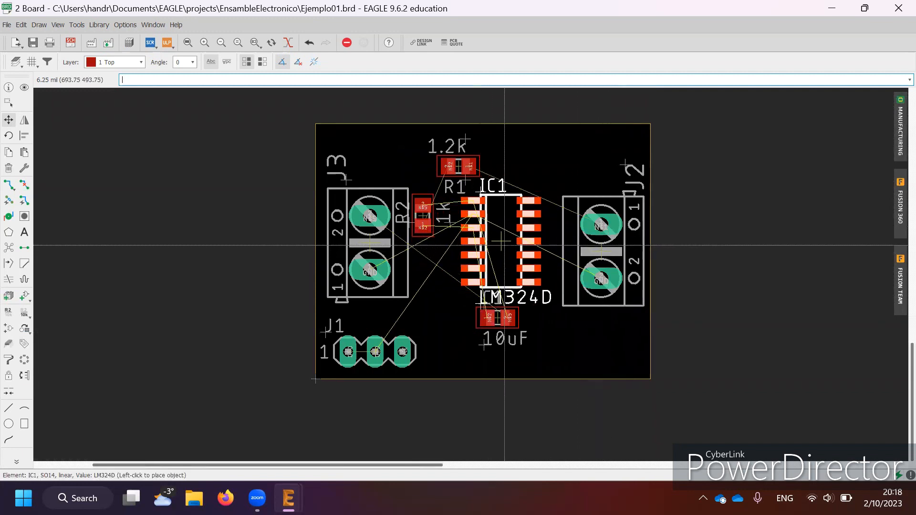
left_click(515, 246)
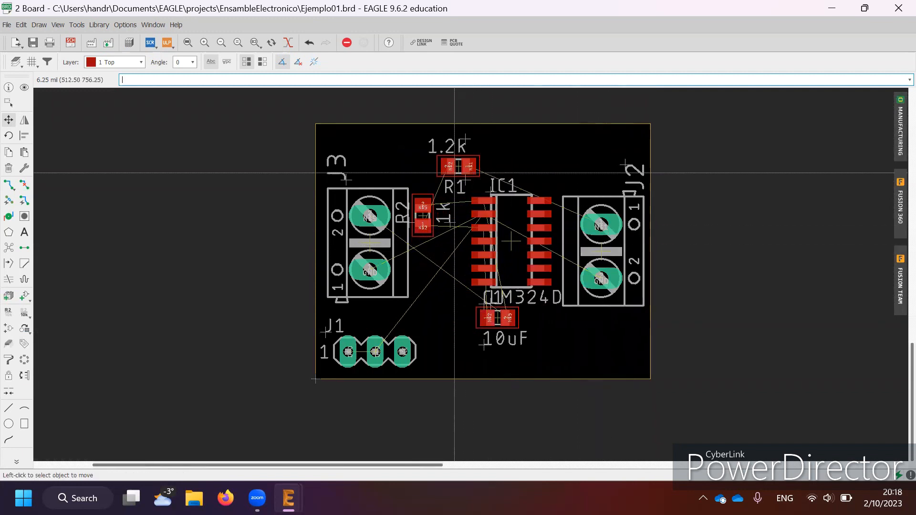
Step: Move resistor R2 next to IC1's upper left pins and place R1 vertically between J3 and R2
left_click(424, 216)
left_click(452, 215)
left_click(458, 166)
right_click(442, 179)
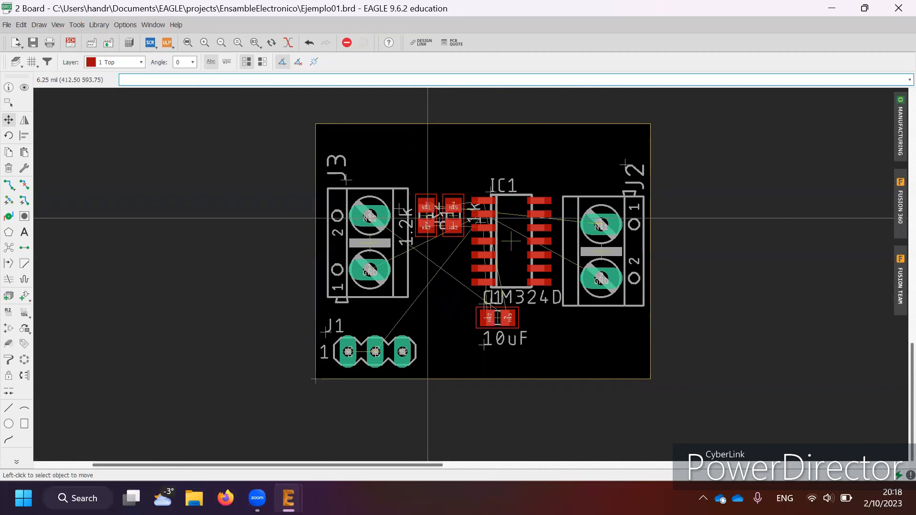
Step: Rotate capacitor C1 180° and place it below the resistors, between connector J3 and IC1
scroll(428, 218, "down", 1)
scroll(444, 210, "up", 4)
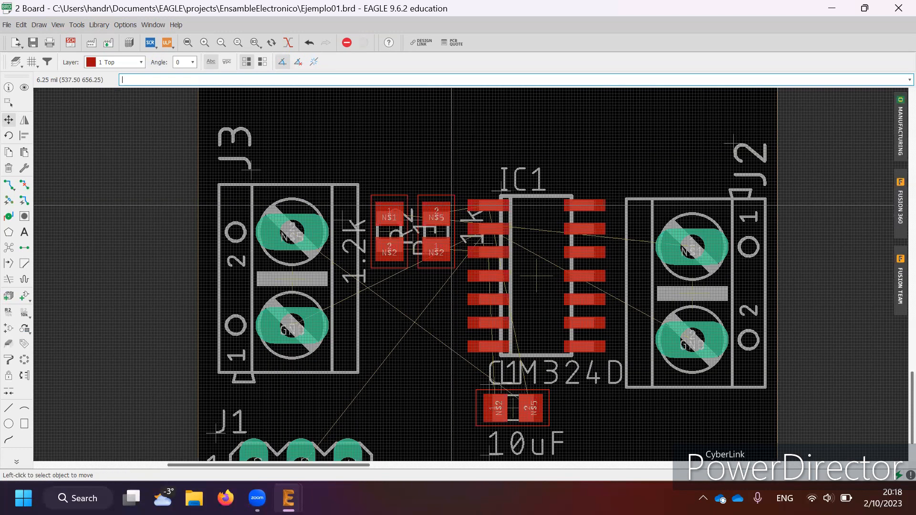
scroll(452, 205, "down", 2)
left_click(368, 320)
left_click(385, 311)
Step: Rotate resistor R1 back to horizontal and place it above the gap between IC1 and connector J2
left_click(373, 227)
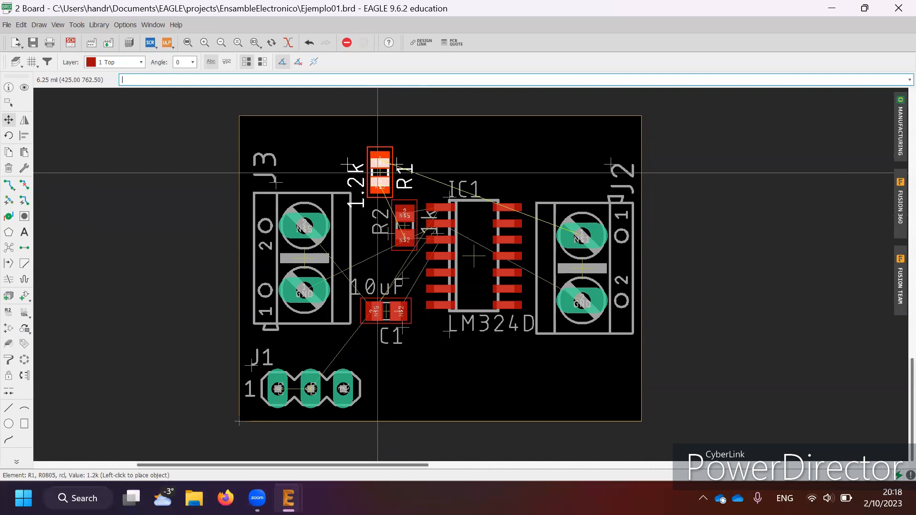
right_click(420, 172)
right_click(501, 171)
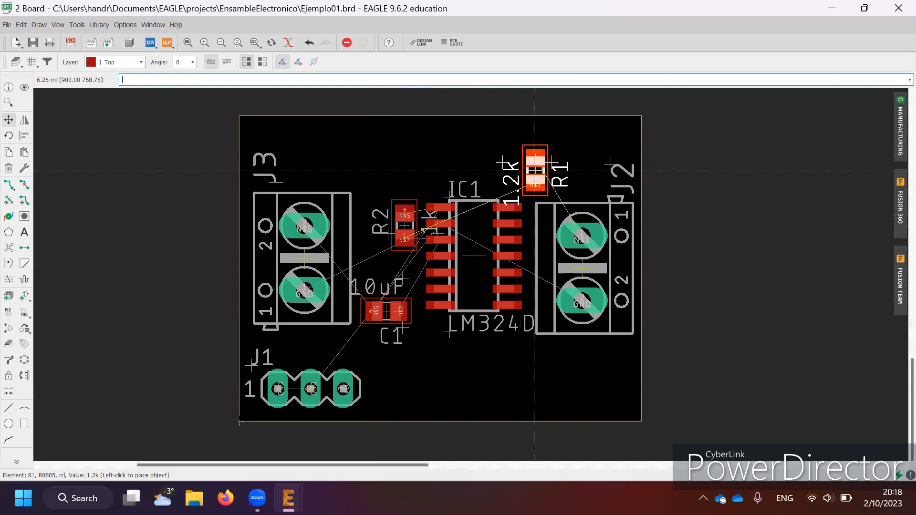
right_click(534, 171)
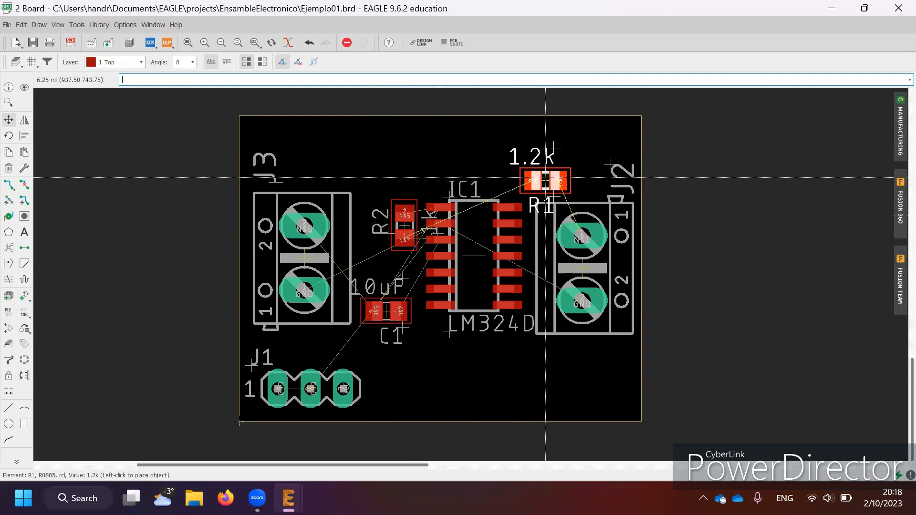
left_click(543, 177)
Step: Move resistor R2 closer to connector J3 and recompute the ratsnest
left_click(404, 225)
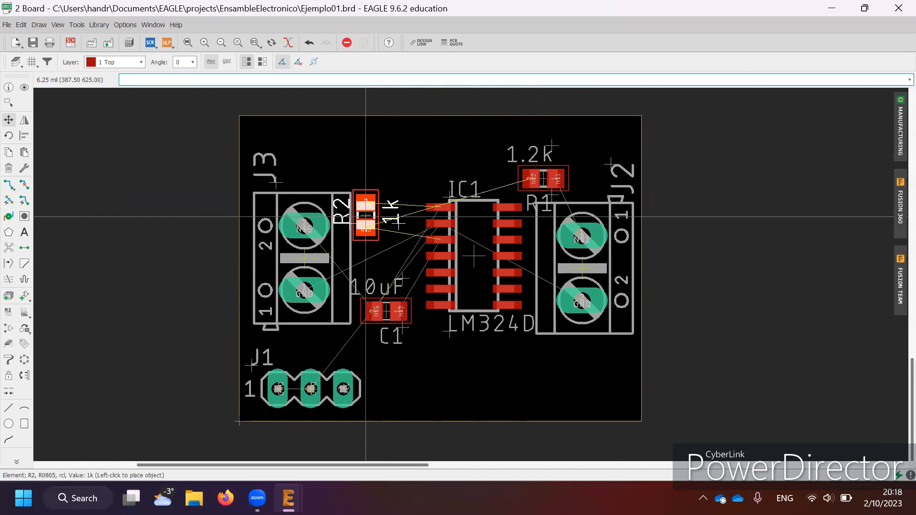
left_click(373, 215)
scroll(350, 254, "down", 2)
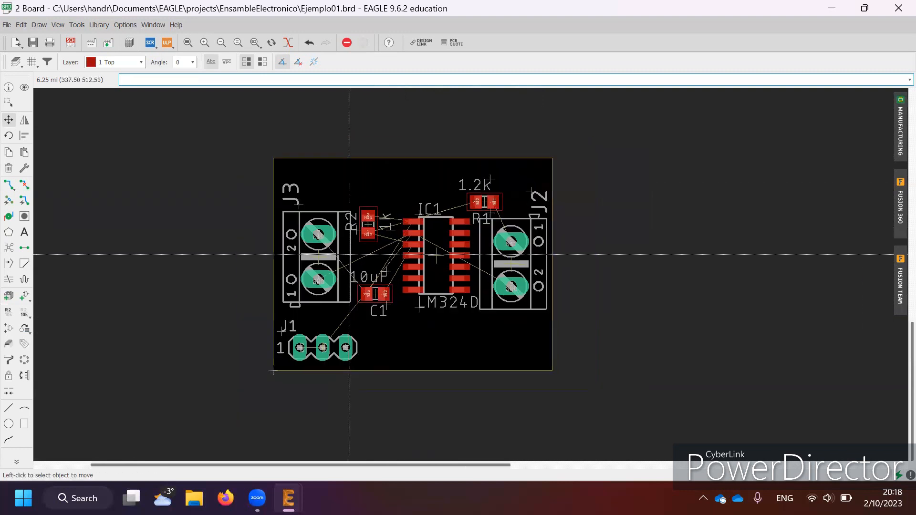
scroll(374, 287, "up", 2)
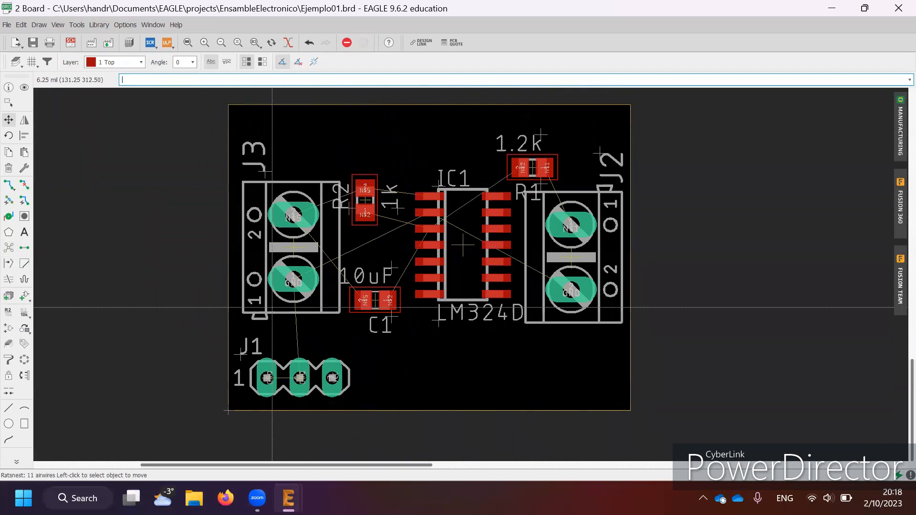
Step: Move resistor R2 close to IC1's upper left pins and place R1 above the IC's upper-left corner
left_click(9, 120)
left_click(366, 204)
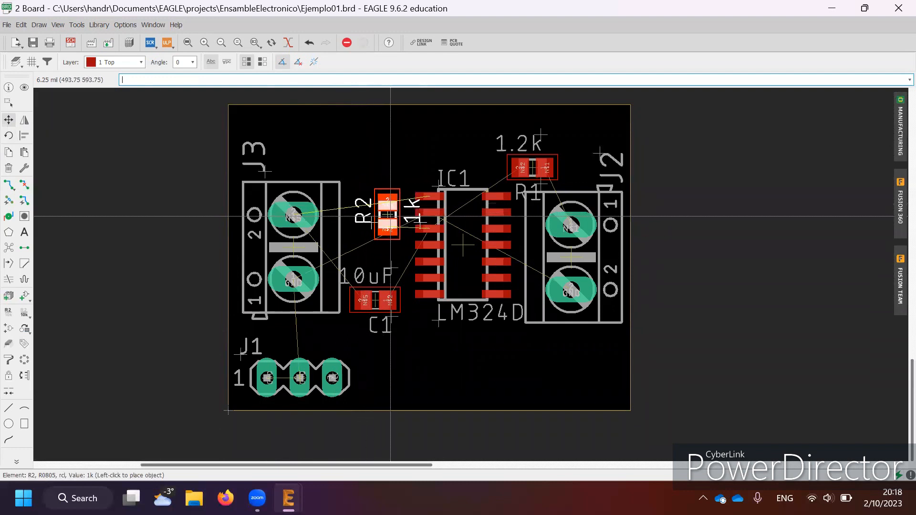
left_click(396, 215)
left_click(522, 169)
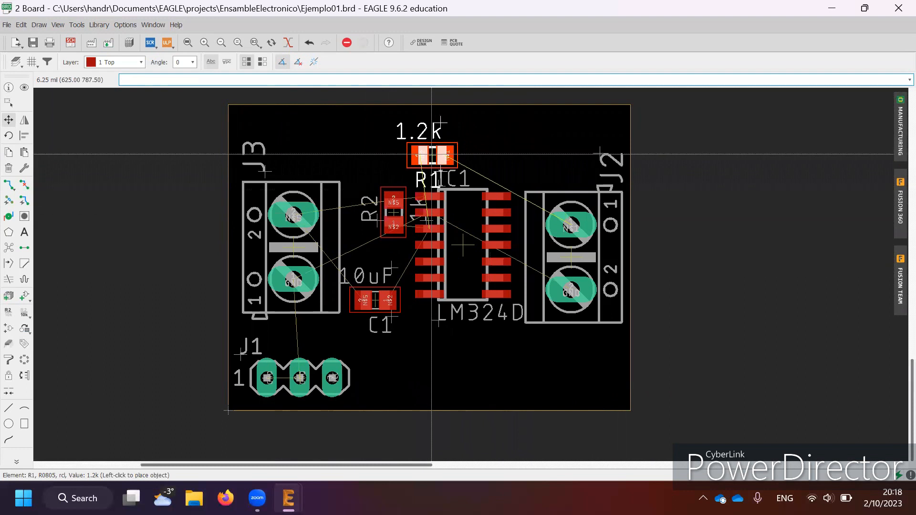
left_click(432, 154)
Step: Rotate capacitor C1 to vertical and place it beside R2, between the resistor and connector J3
left_click(376, 301)
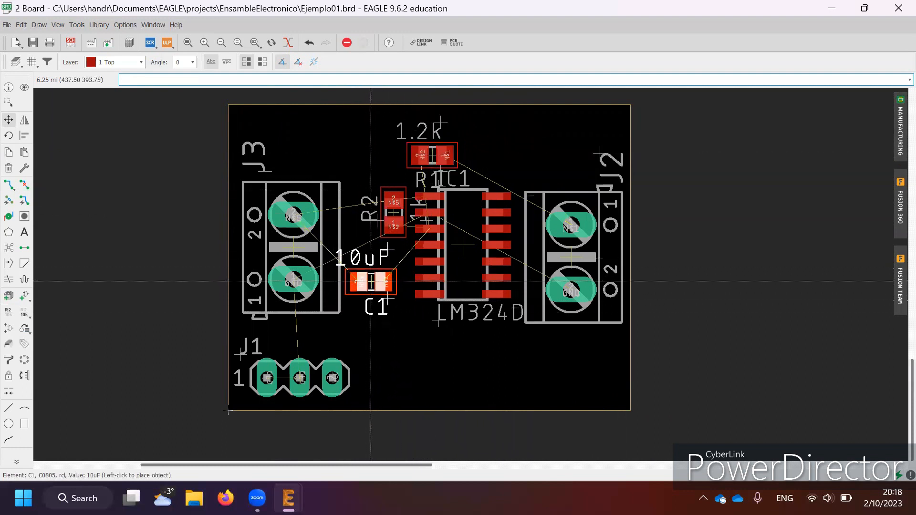
right_click(378, 274)
right_click(377, 274)
right_click(377, 274)
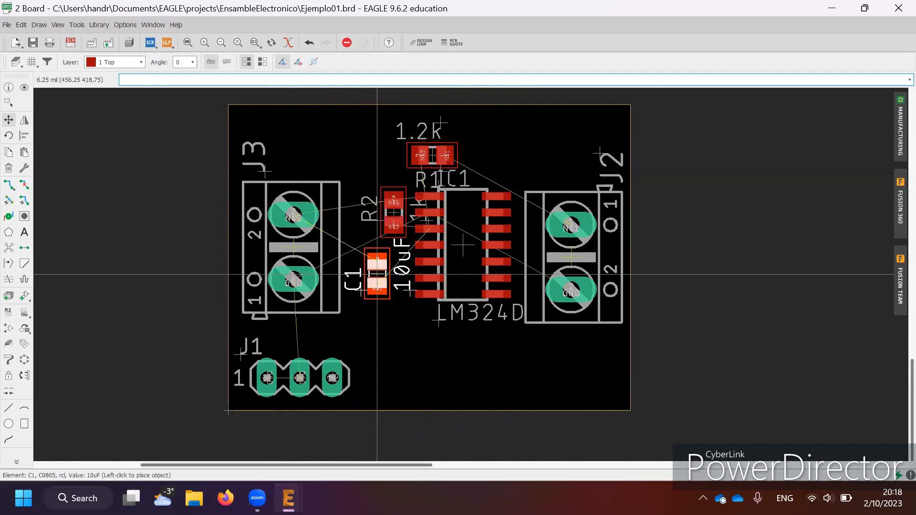
left_click(359, 214)
Step: Recompute the ratsnest and shift resistor R1 slightly right so it sits over the top of IC1
left_click(8, 249)
scroll(391, 193, "up", 1)
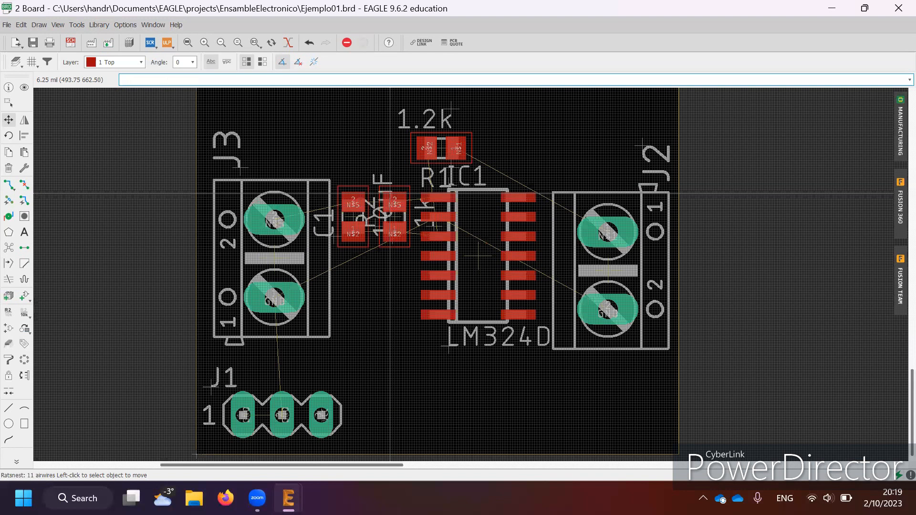
scroll(334, 190, "down", 2)
scroll(321, 167, "up", 1)
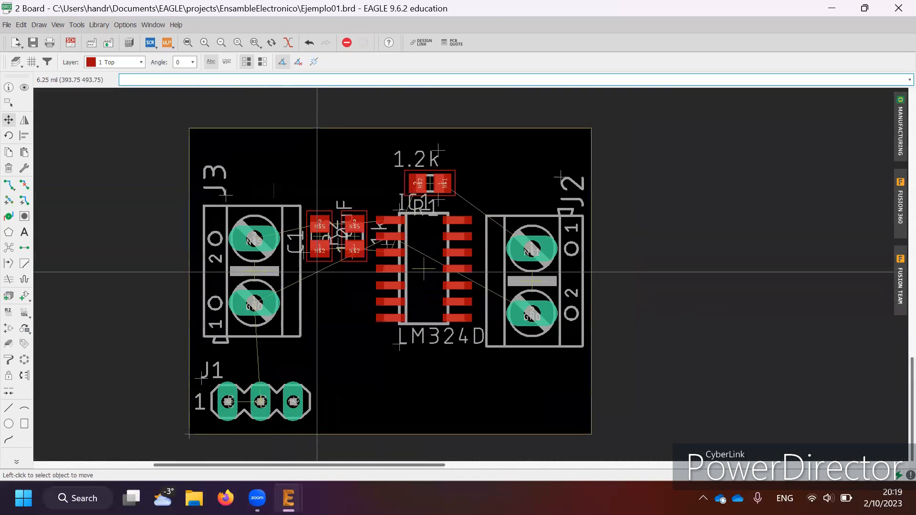
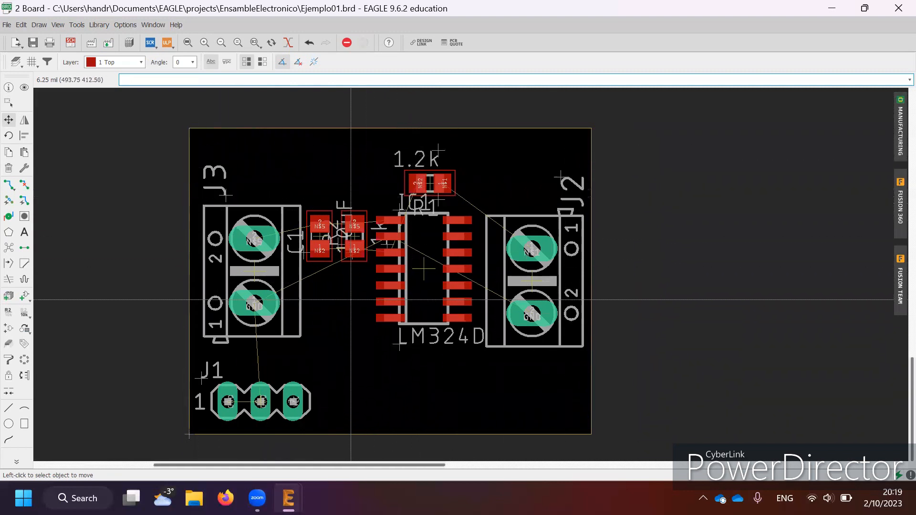
Step: Hide the tPlace, bPlace, tNames, bNames, tValues and bValues layers
left_click(15, 62)
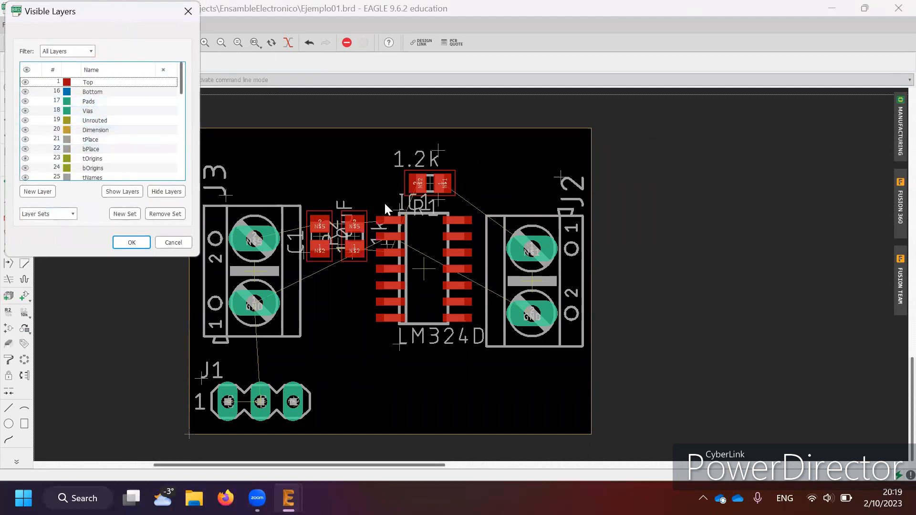
left_click(25, 139)
left_click(25, 148)
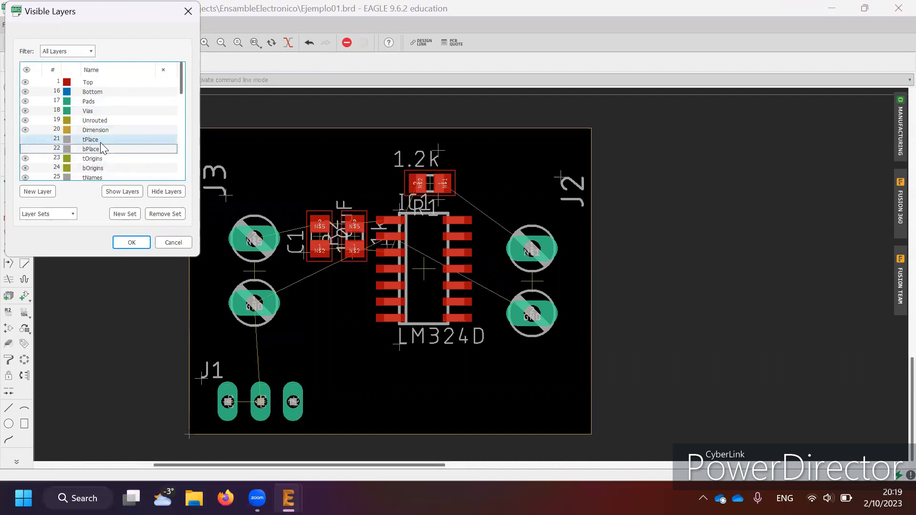
scroll(94, 144, "down", 1)
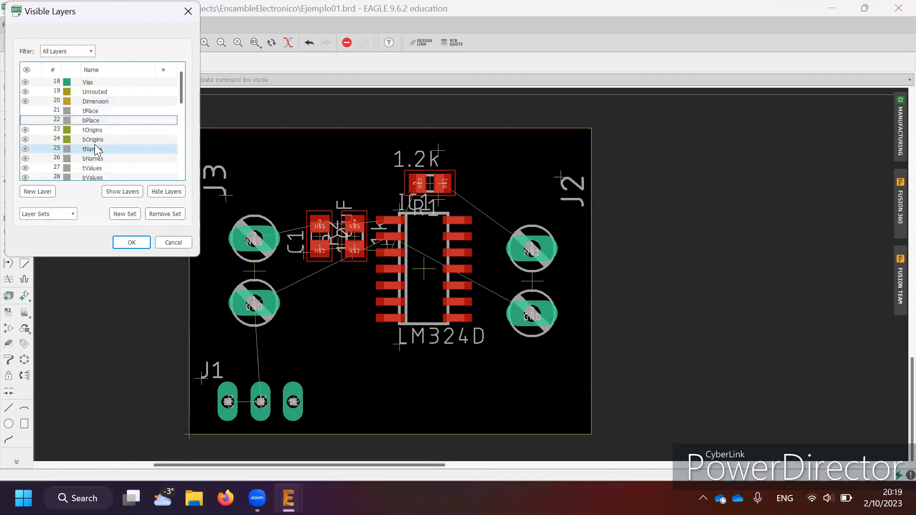
left_click(26, 149)
left_click(25, 159)
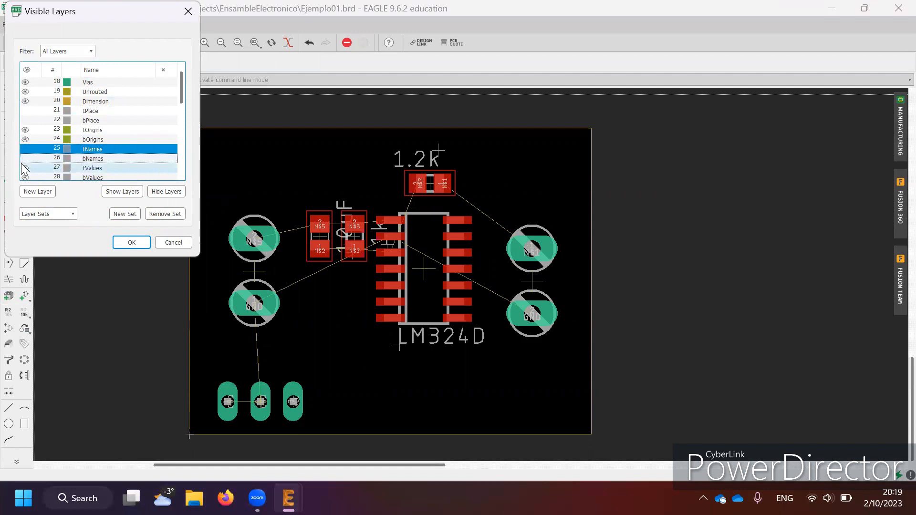
left_click(25, 167)
left_click(27, 175)
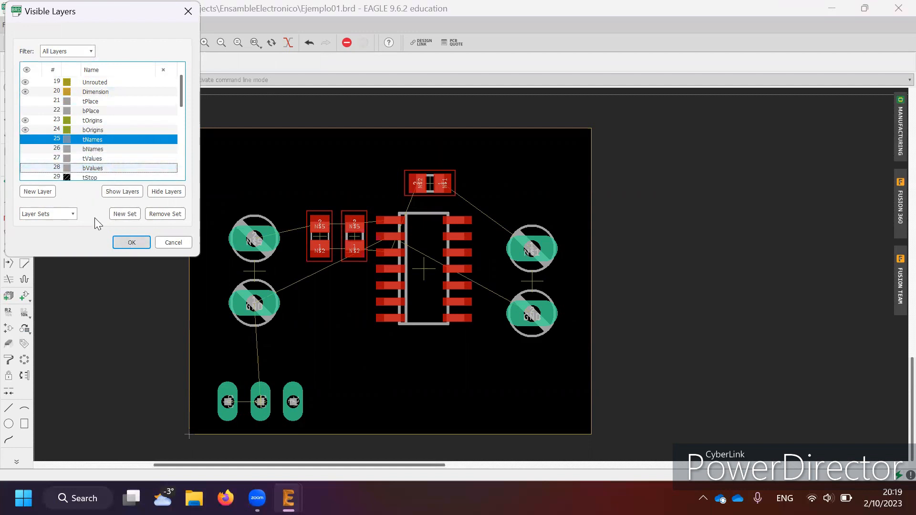
Step: Show the tPlace and bPlace layers again and apply the layer visibility
left_click(26, 101)
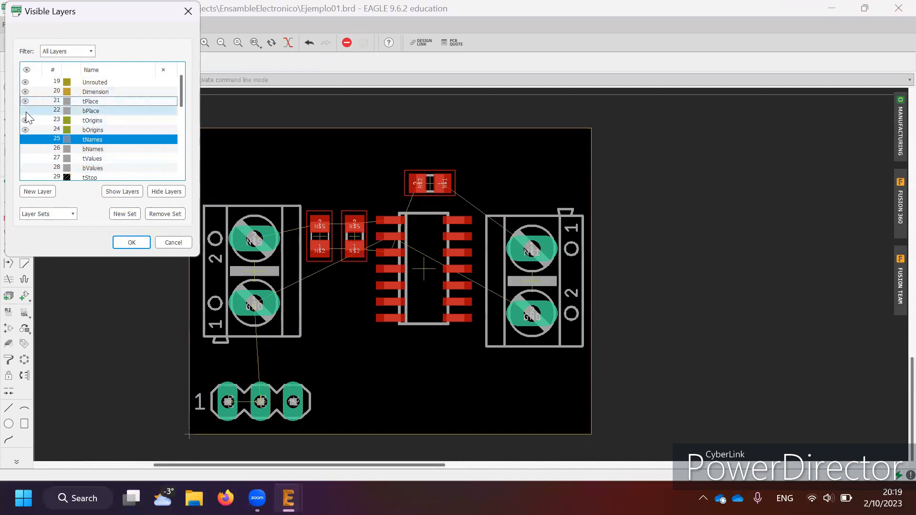
left_click(26, 111)
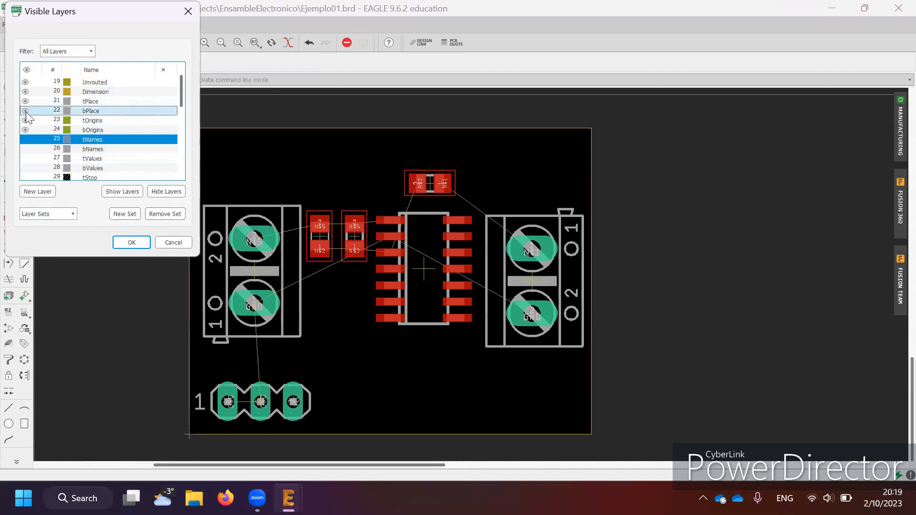
left_click(132, 243)
Step: Move connector J1 slightly up and right, farther from the board's lower-left corner
scroll(410, 287, "down", 1)
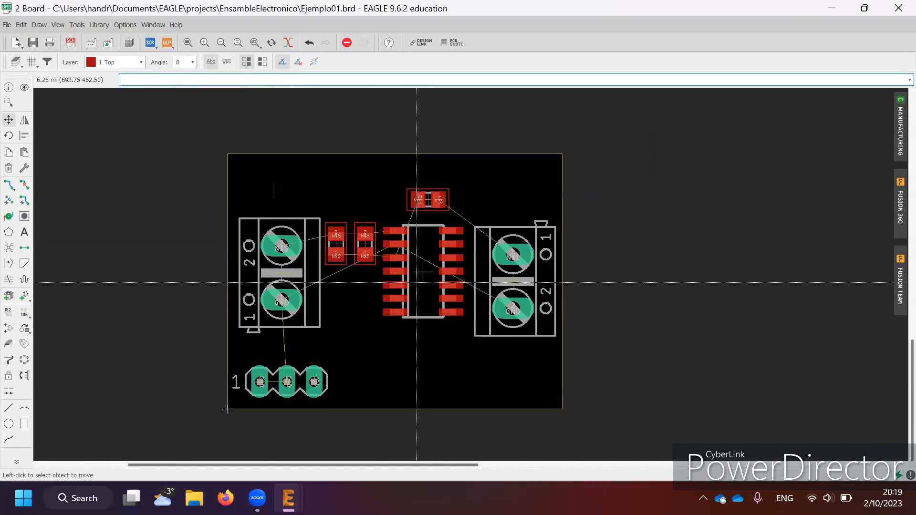
scroll(417, 283, "up", 2)
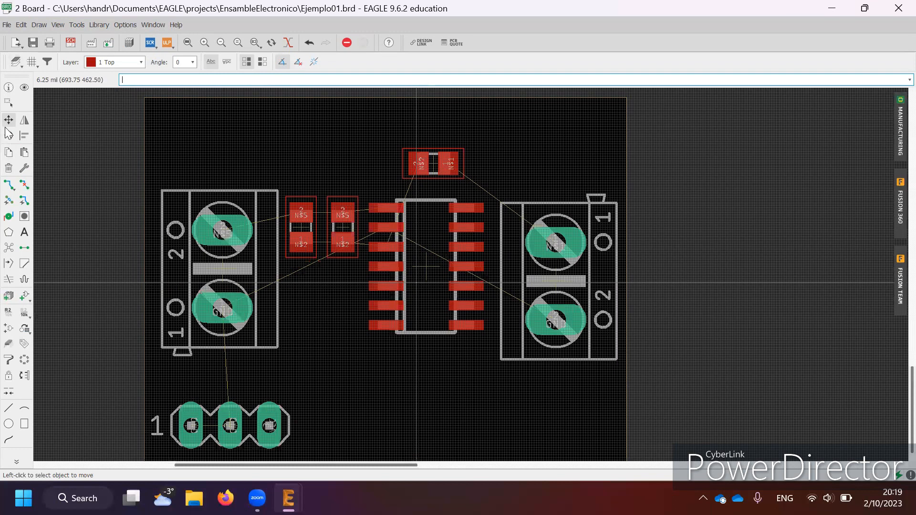
middle_click_drag(311, 226, 315, 217)
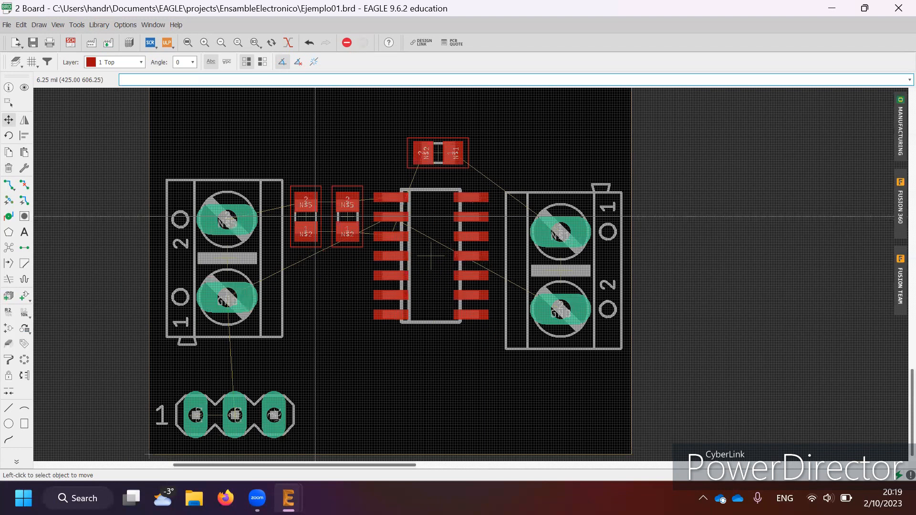
scroll(315, 216, "down", 2)
left_click(266, 344)
left_click(265, 345)
scroll(487, 232, "up", 2)
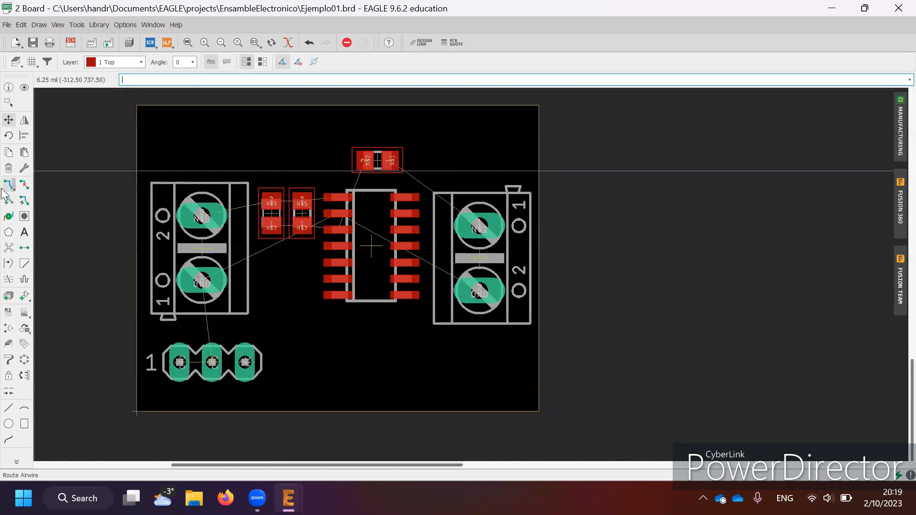
Step: Set up airwire routing with a trace width of 20 and a via drill of 23.62205
left_click(8, 186)
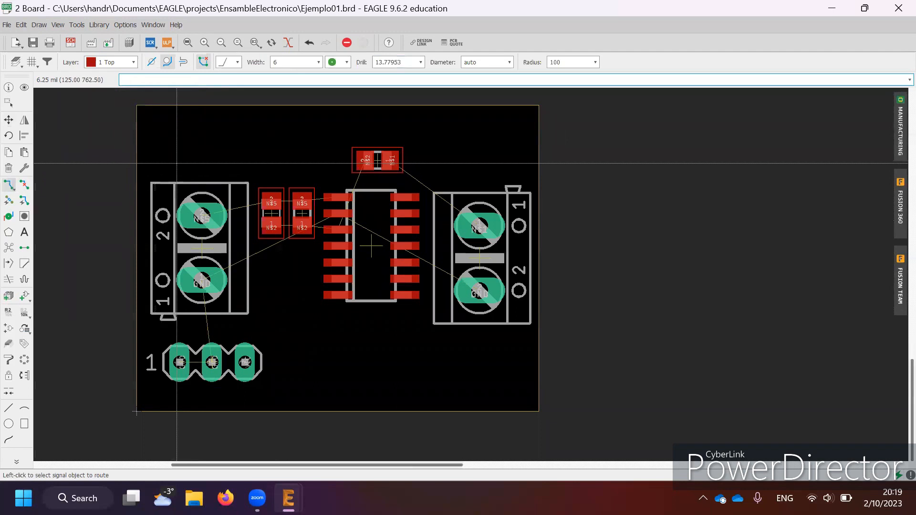
left_click(319, 62)
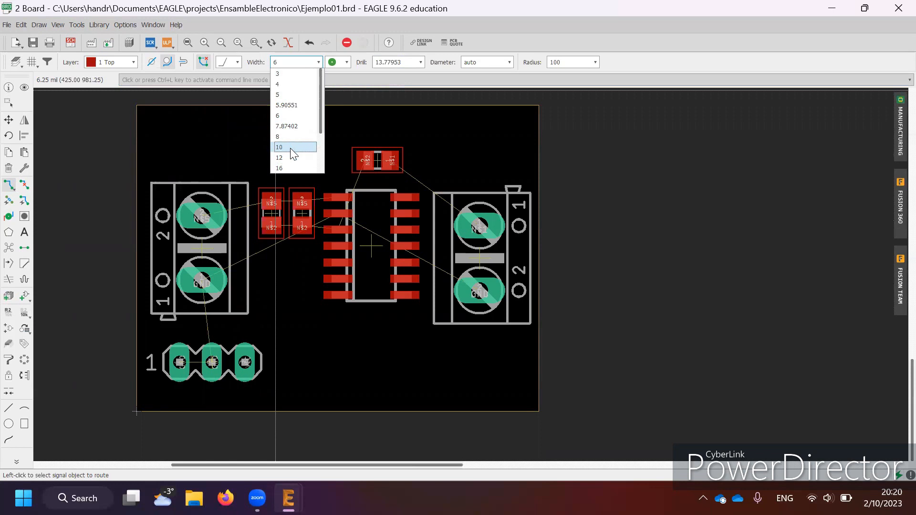
scroll(293, 154, "down", 1)
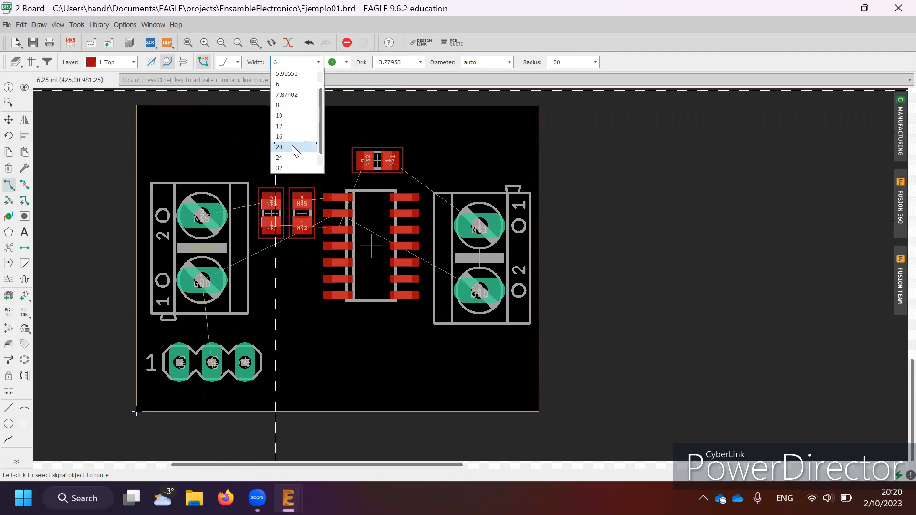
left_click(293, 147)
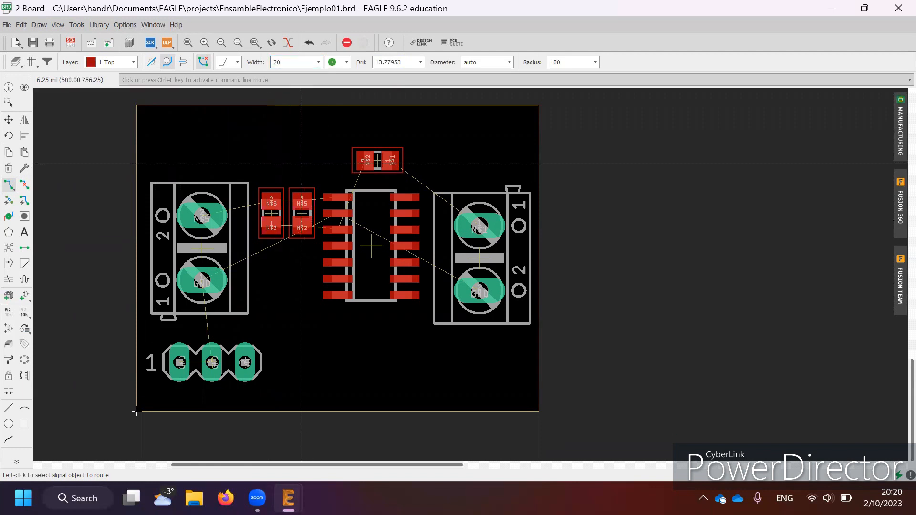
left_click(420, 63)
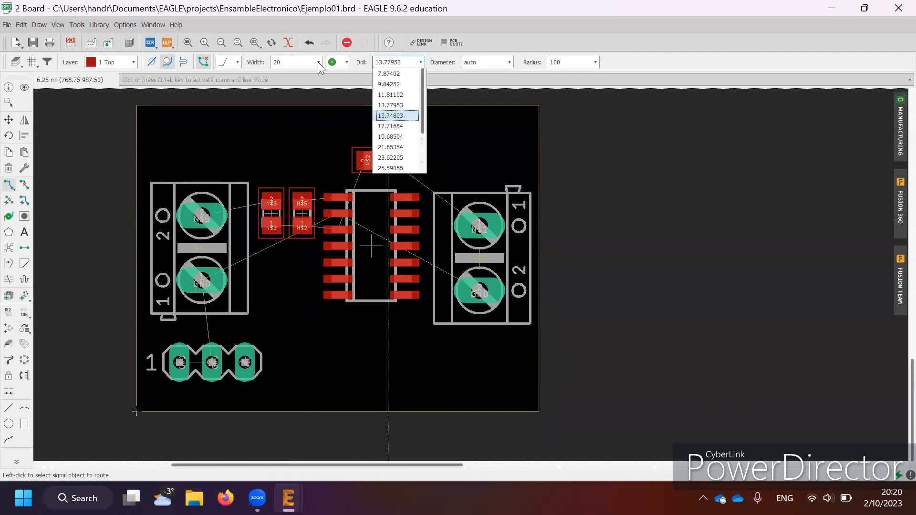
left_click(394, 157)
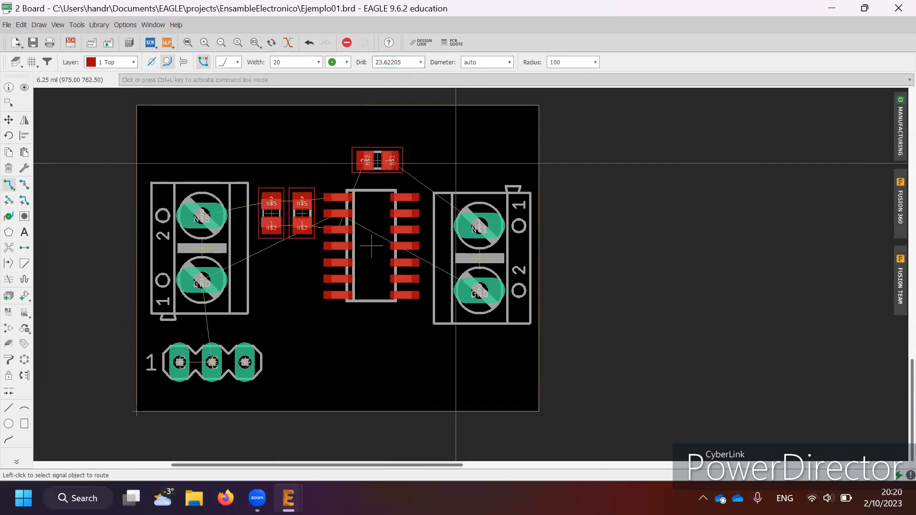
scroll(474, 142, "down", 2)
left_click(347, 64)
left_click(340, 94)
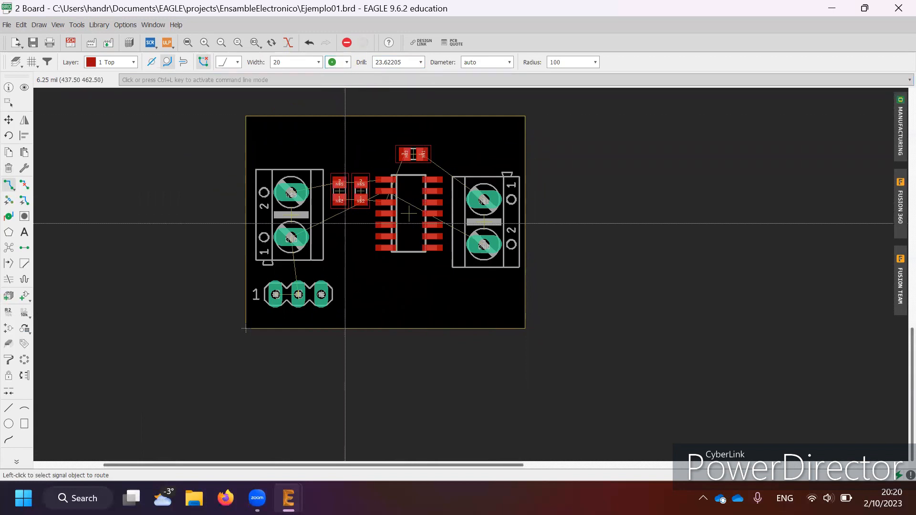
Step: Route the GND trace between pins 2 and 1 of the three-pin header on the Top layer
scroll(346, 230, "up", 2)
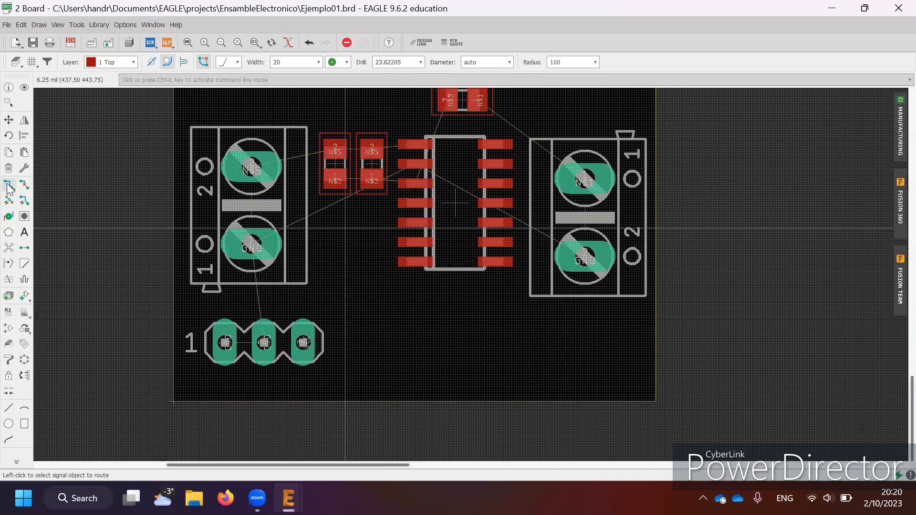
scroll(240, 220, "down", 1)
left_click(260, 320)
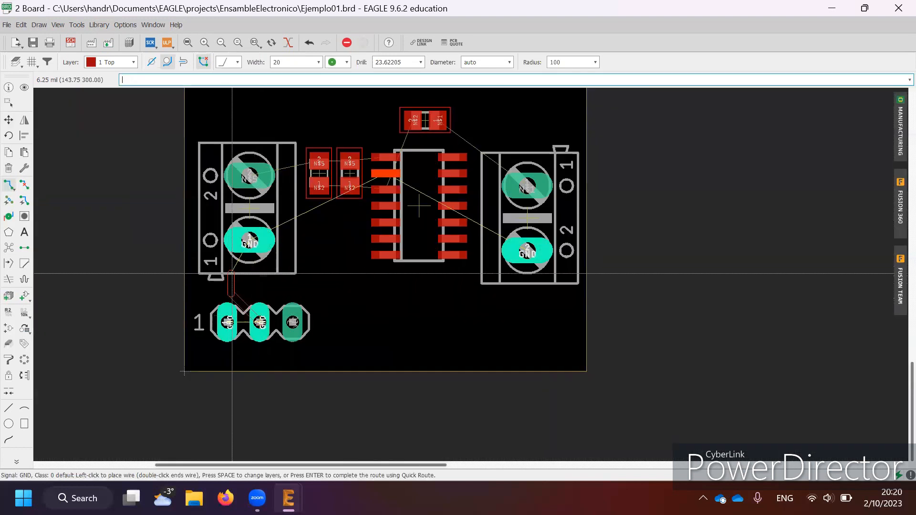
scroll(254, 320, "up", 1)
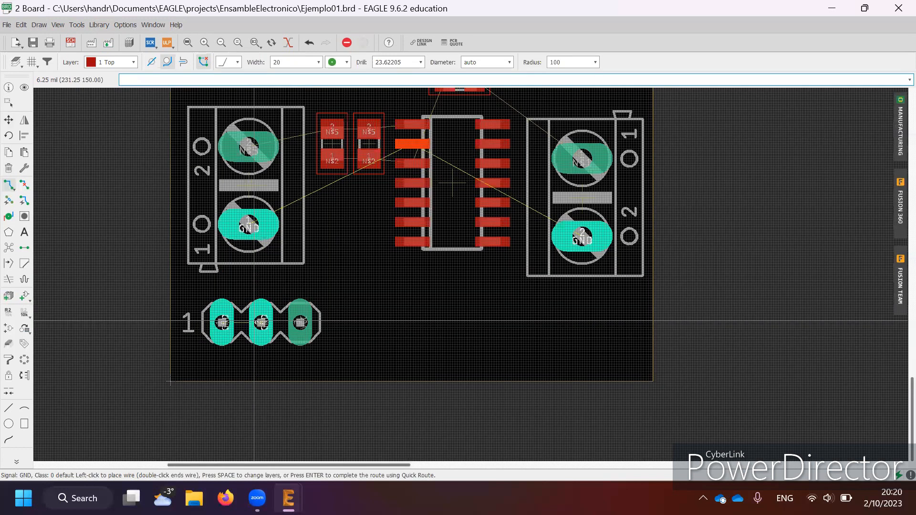
scroll(255, 321, "up", 2)
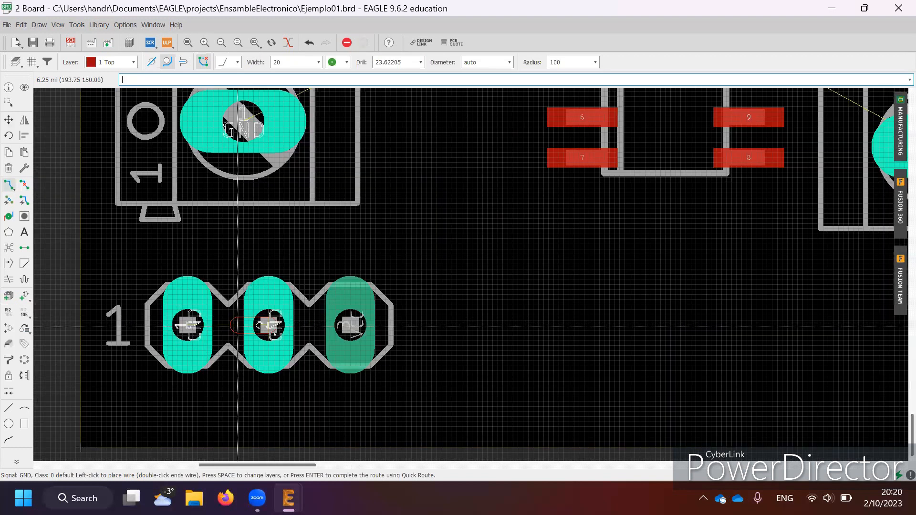
scroll(237, 327, "down", 2)
left_click(192, 355)
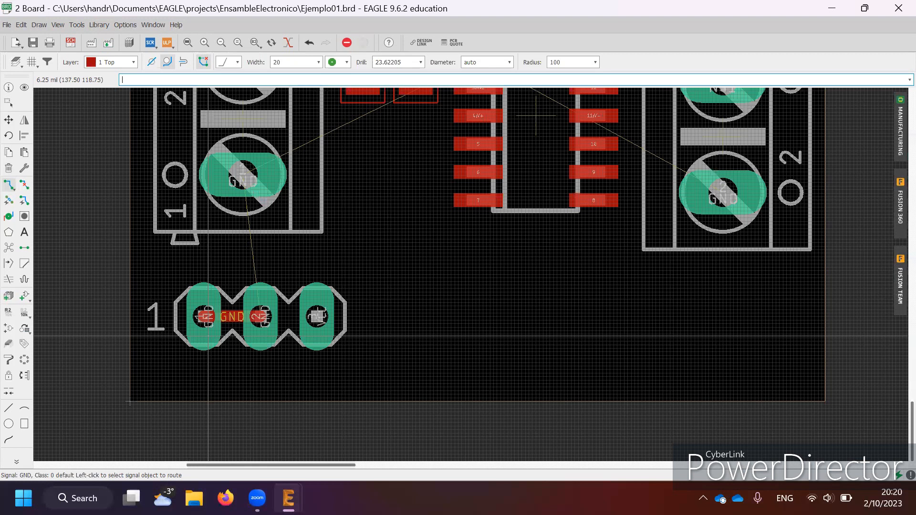
Step: Route GND on the Top layer from pin 1 of the three-pin header up to the left terminal block's GND pad
left_click(208, 336)
scroll(208, 336, "down", 2)
scroll(244, 178, "up", 1)
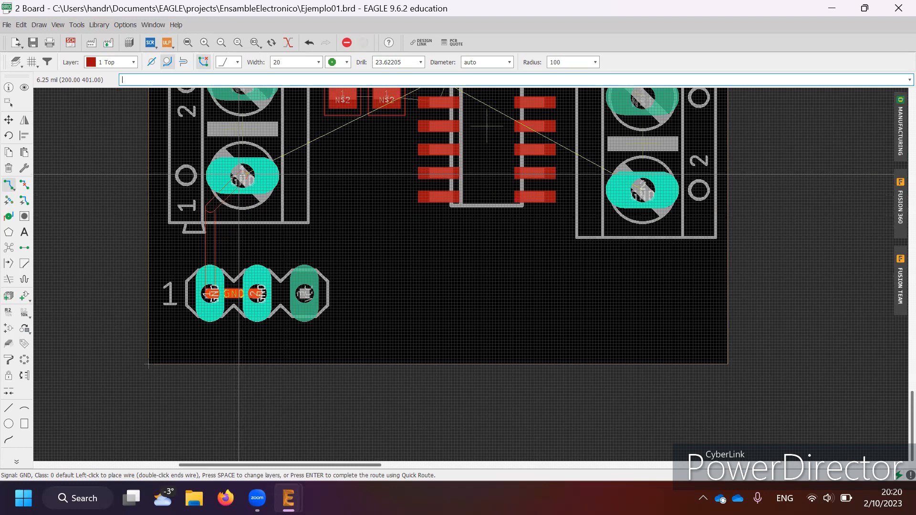
left_click(240, 187)
Step: Try a Top-layer GND trace from the left terminal block toward IC1, and rip up that segment
scroll(266, 246, "down", 1)
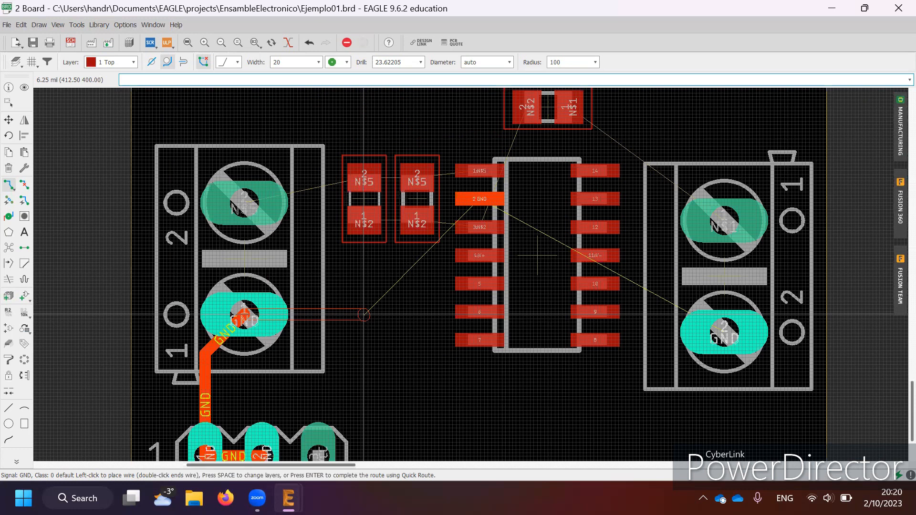
left_click(364, 315)
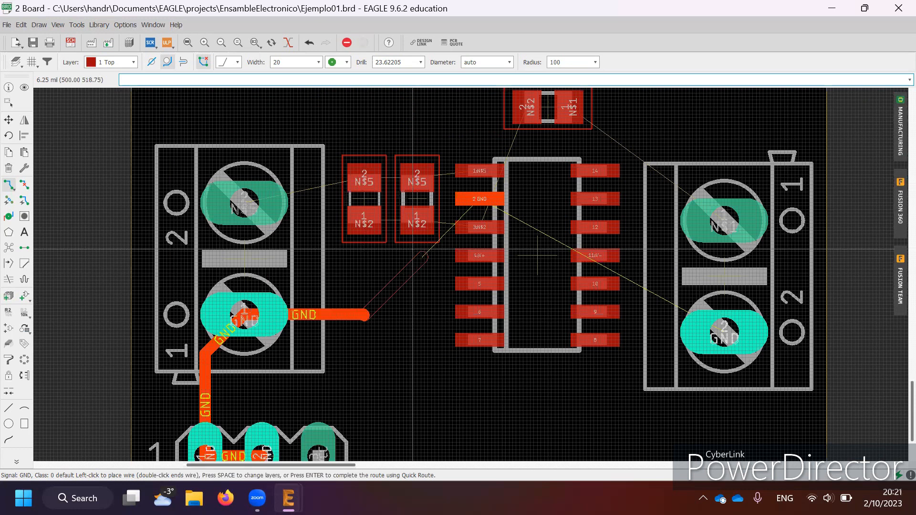
key("Escape")
key("Escape")
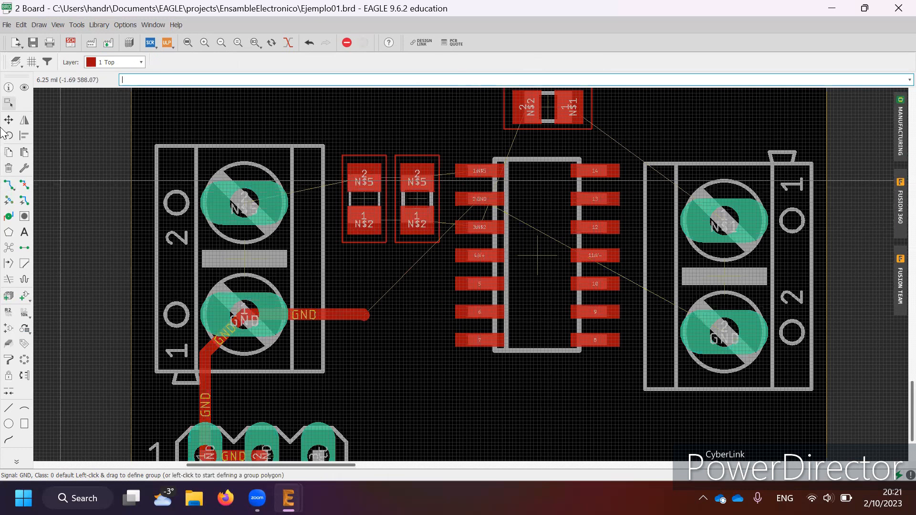
left_click(24, 185)
left_click(317, 315)
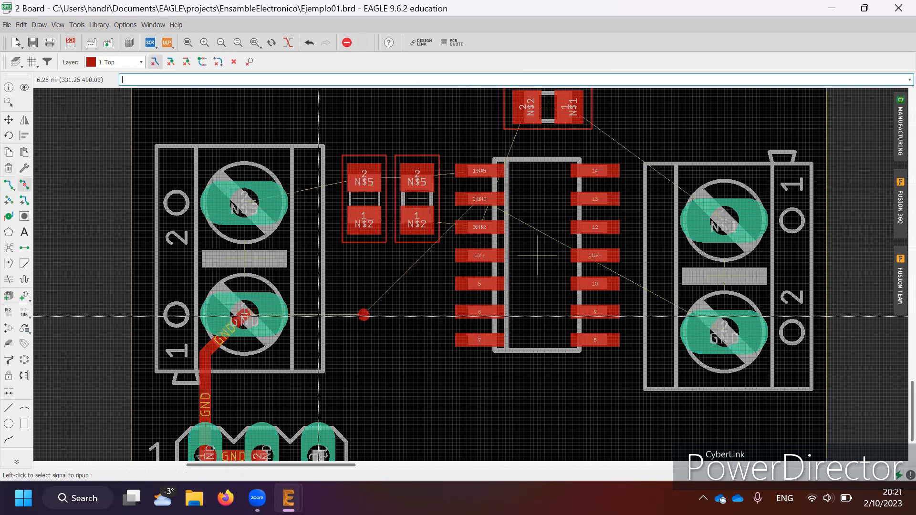
Step: Route GND from IC1 pin 2 to a via under the chip, continuing on the Bottom layer to the left terminal block's GND pad
left_click(9, 186)
left_click(480, 200)
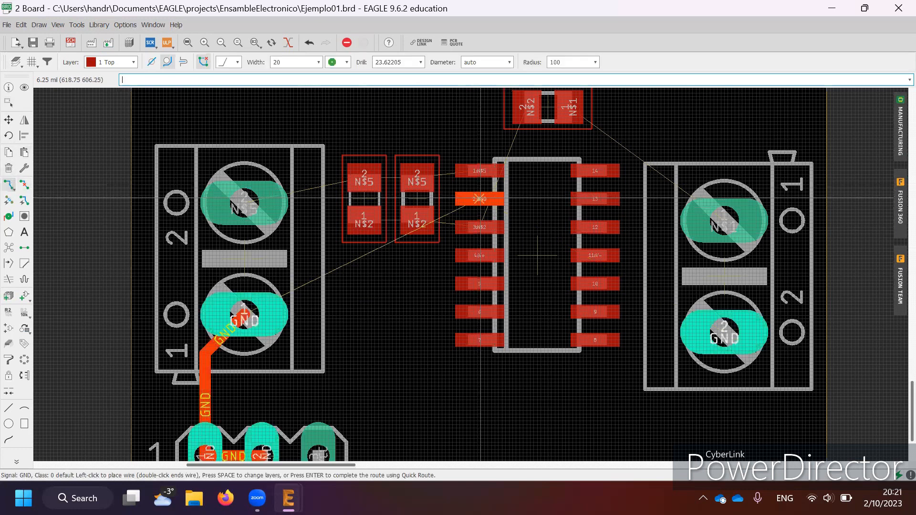
left_click(526, 201)
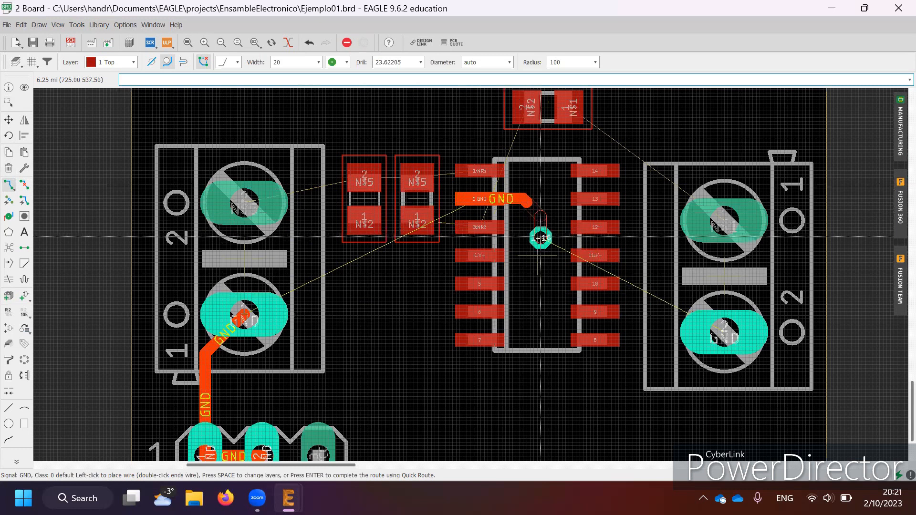
scroll(540, 256, "up", 1)
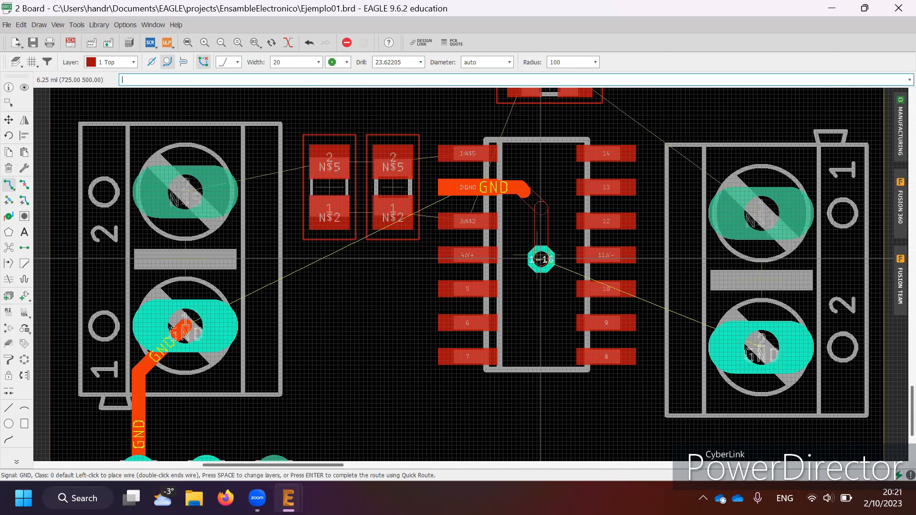
scroll(541, 259, "up", 5)
left_click(533, 249)
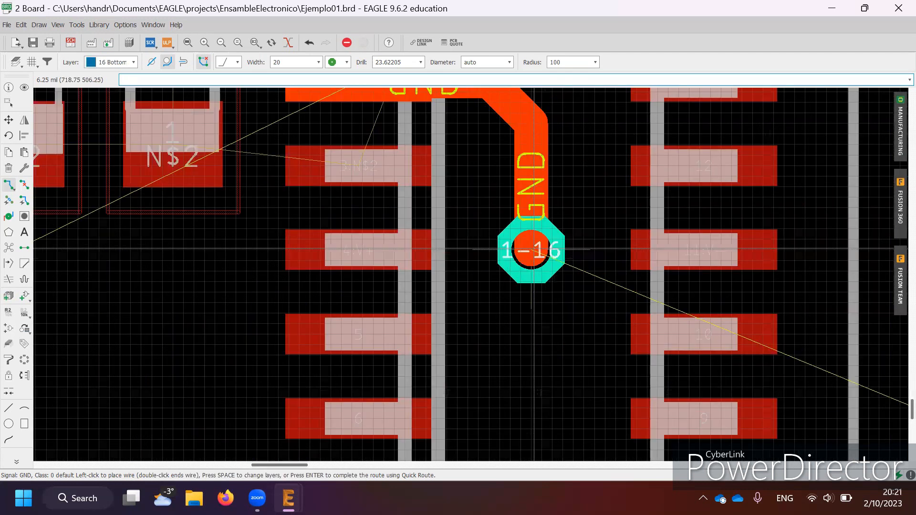
scroll(533, 249, "down", 5)
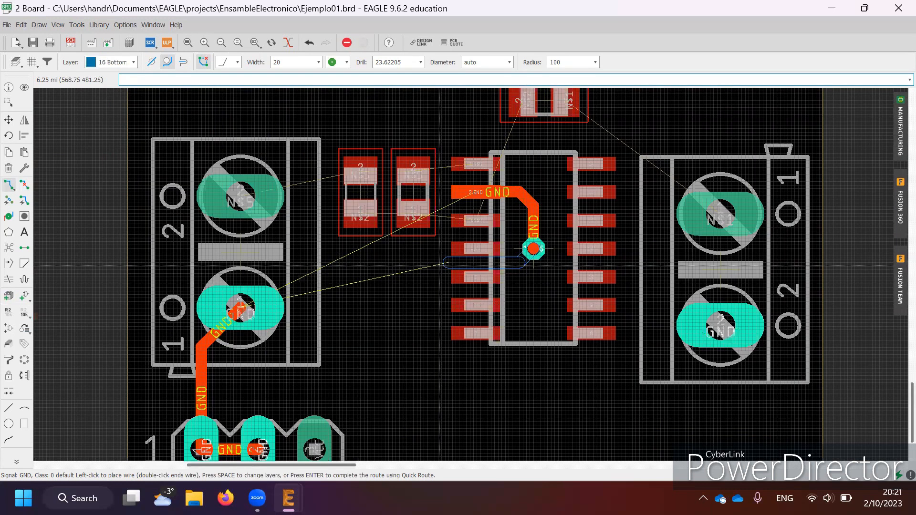
left_click(240, 307)
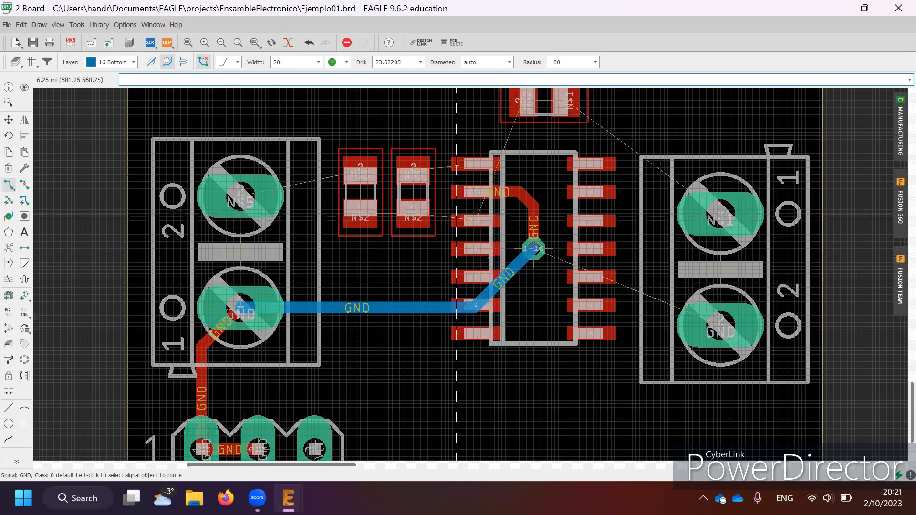
Step: Route N$2 and N$5 on the Top layer from IC1 pins 3 and 1 through the two vertical resistors beside it
scroll(457, 212, "up", 1)
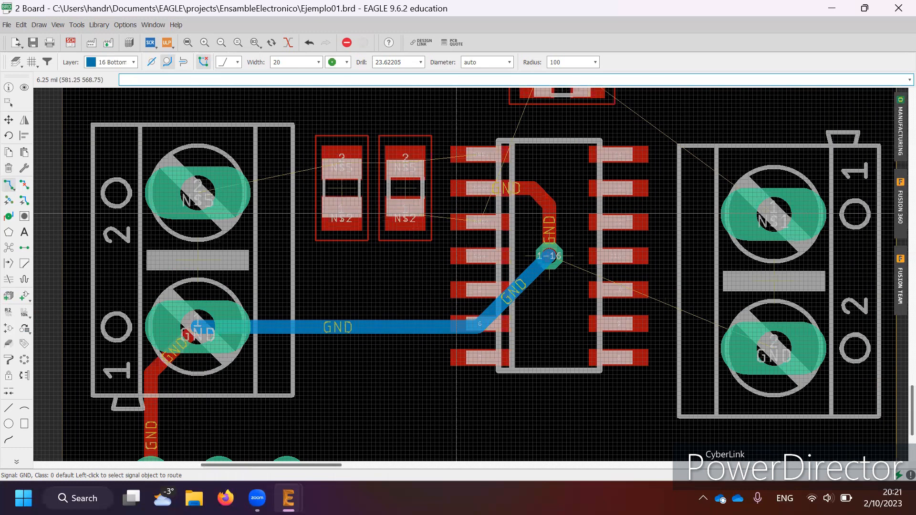
scroll(457, 213, "up", 2)
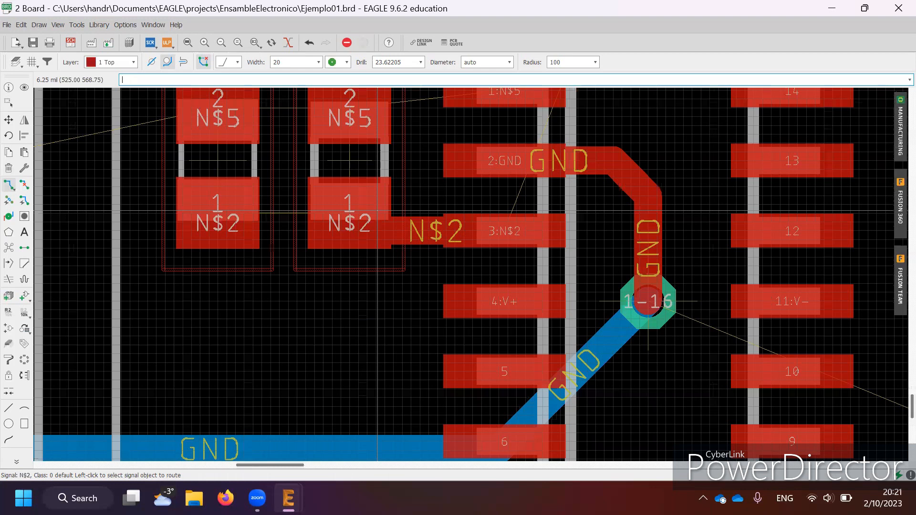
scroll(378, 210, "down", 2)
left_click(380, 163)
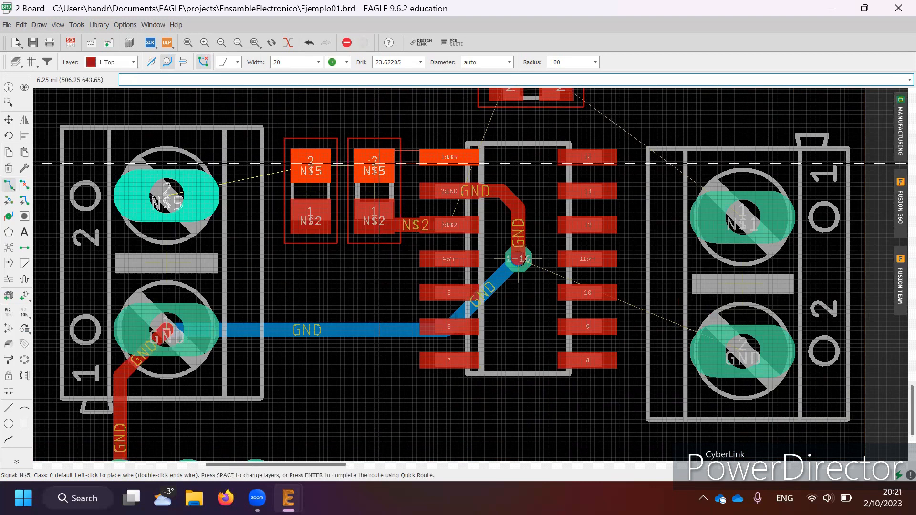
scroll(380, 163, "up", 2)
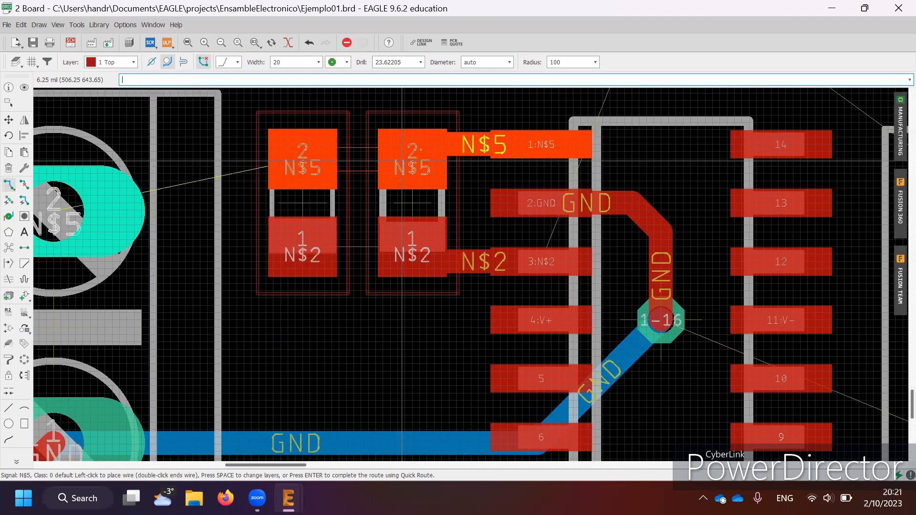
key("Escape")
scroll(422, 252, "down", 2)
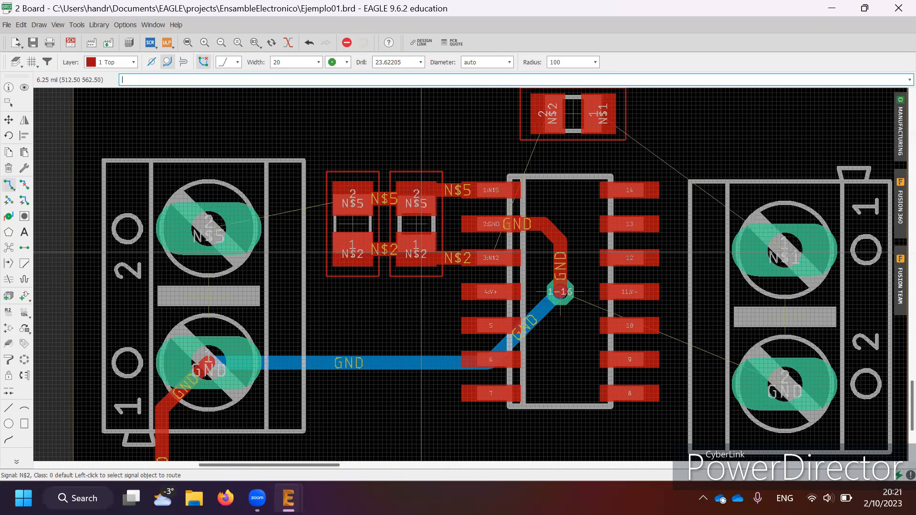
Step: Route N$5 from the leftmost resistor to the left terminal block, and redo the trace with its bend at the terminal pad
scroll(422, 251, "down", 1)
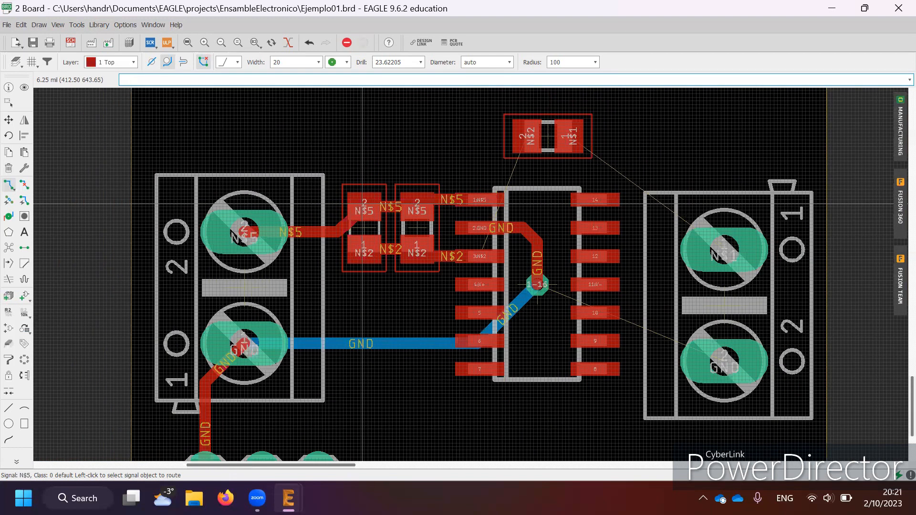
key("ctrl+z")
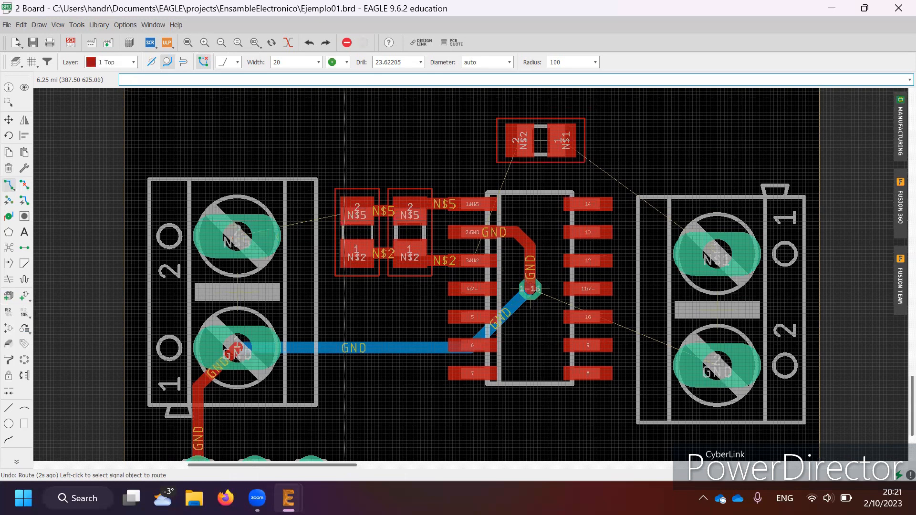
key("ctrl+y")
Step: Move resistor R1 below the two vertical resistors, left of IC1, and rotate it upright
scroll(338, 249, "down", 1)
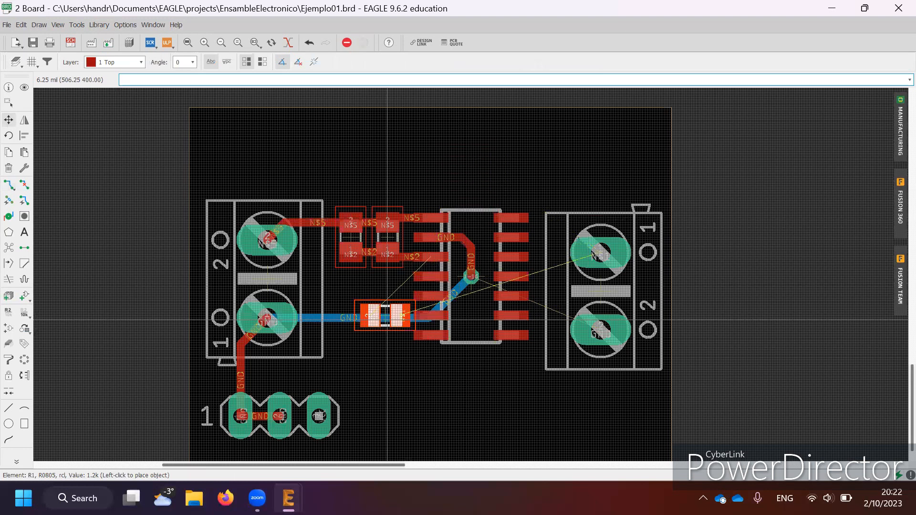
right_click(375, 310)
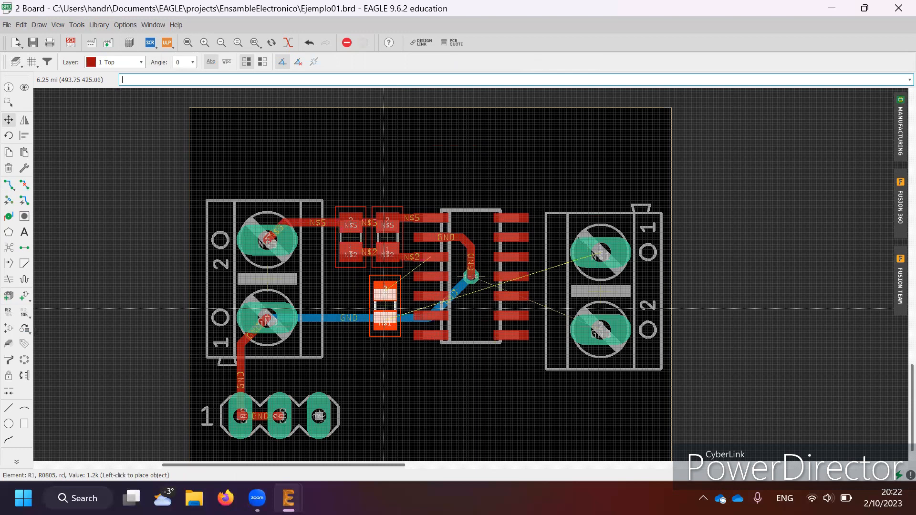
scroll(384, 309, "up", 1)
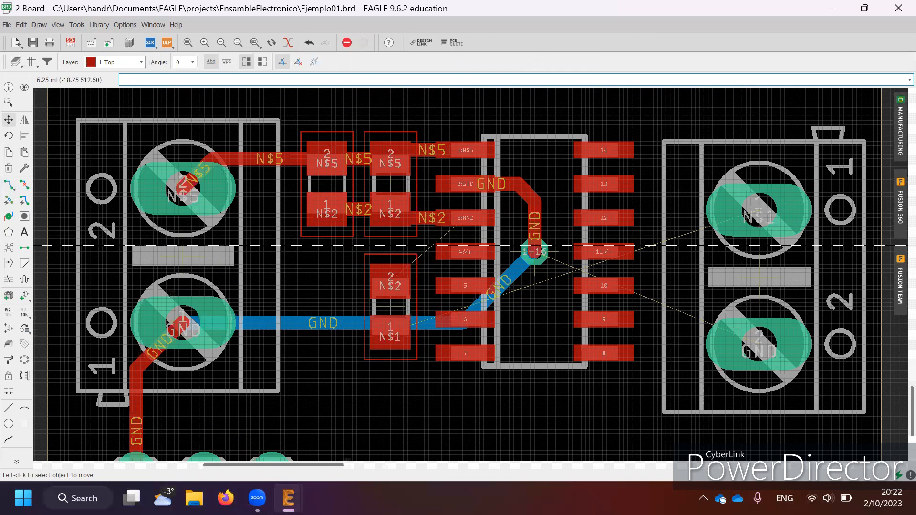
Step: Route N$2 on the Top layer from the lower pad of the resistor nearest IC1 down to R1's pad 2
left_click(9, 185)
left_click(390, 214)
left_click(391, 279)
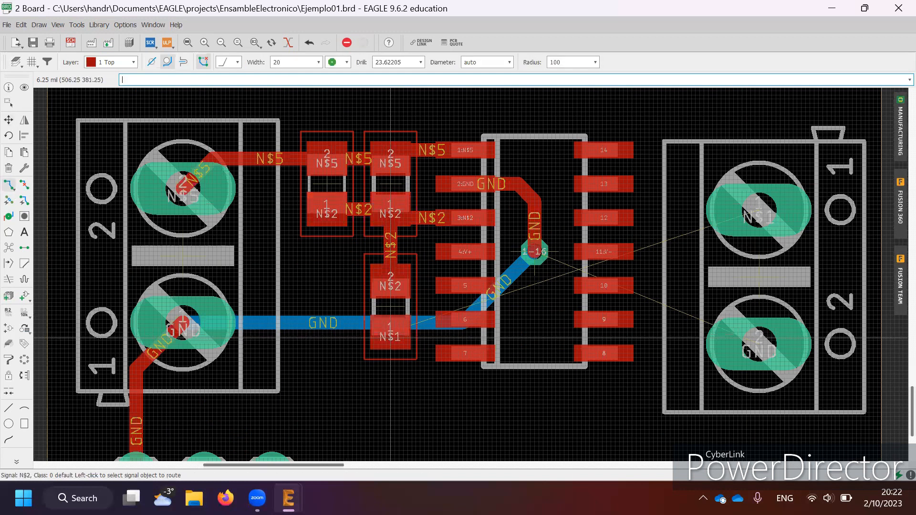
Step: Route N$1 on the Top layer from R1's pad 1 down to a via below IC1
left_click(391, 332)
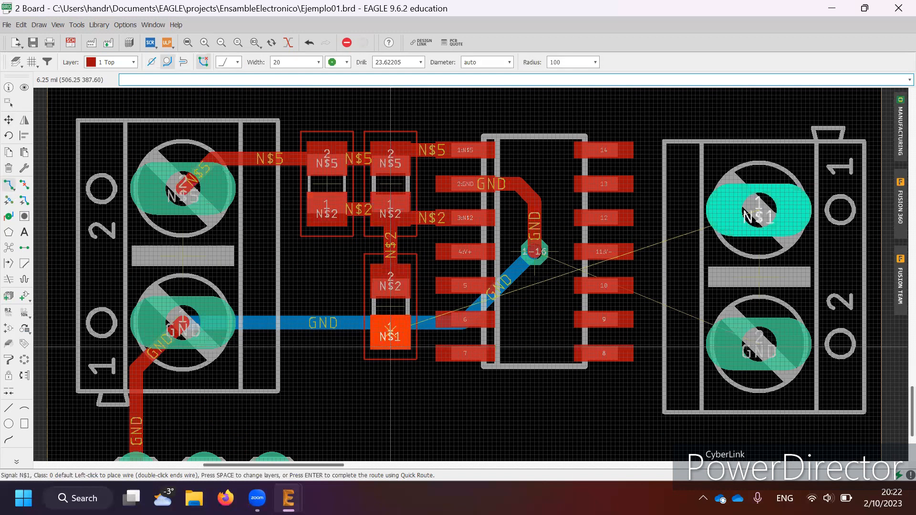
left_click(391, 392)
key("space")
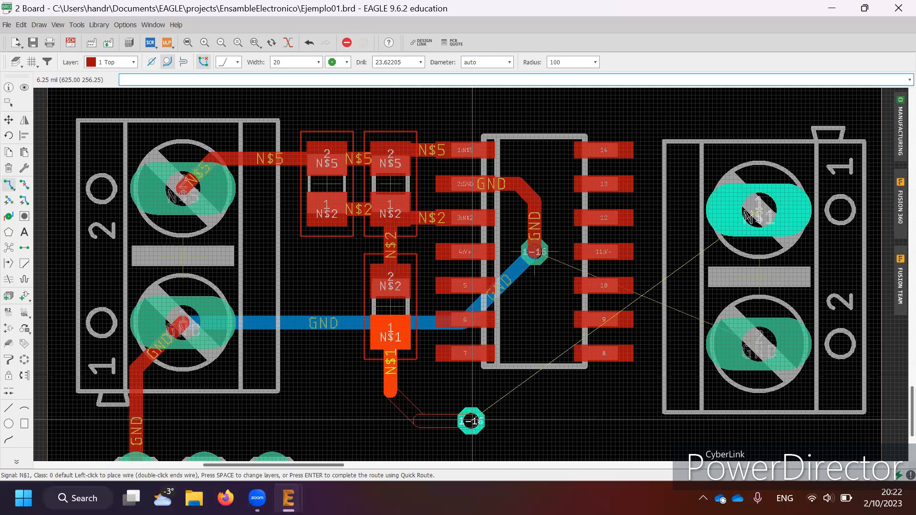
left_click(474, 420)
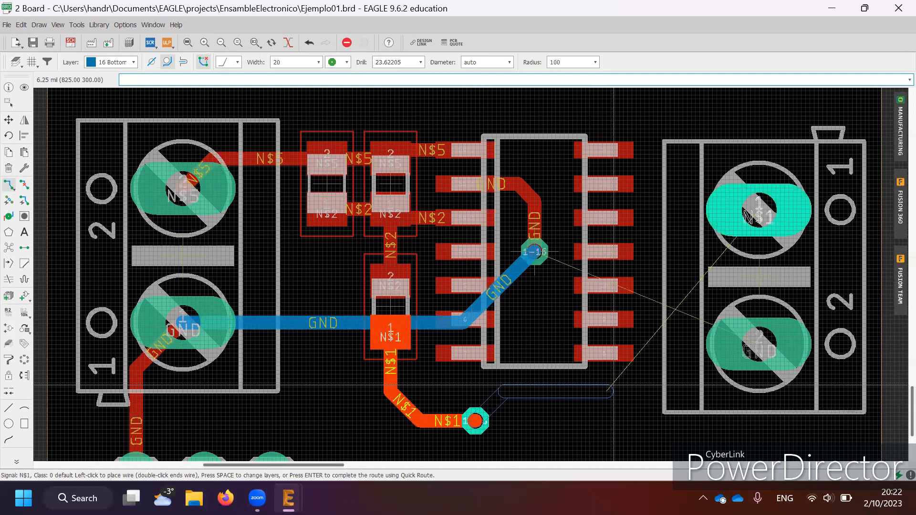
Step: Continue N$1 on the Bottom layer from the via below IC1 around to pad 1 of the right terminal block
left_click(618, 420)
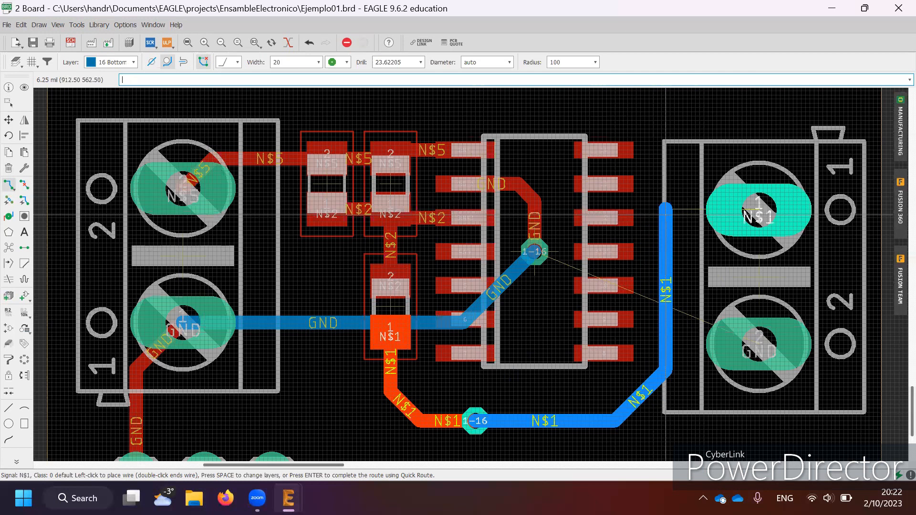
key("ctrl+z")
left_click(658, 362)
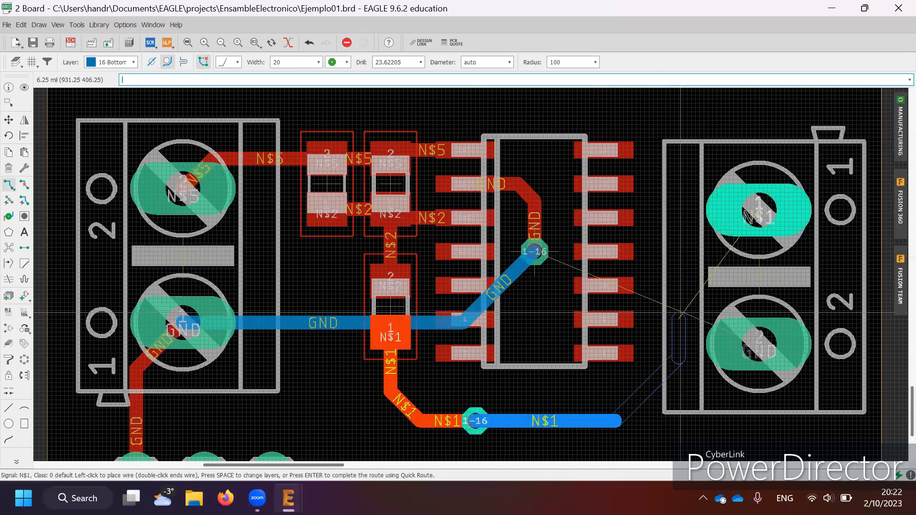
left_click(674, 281)
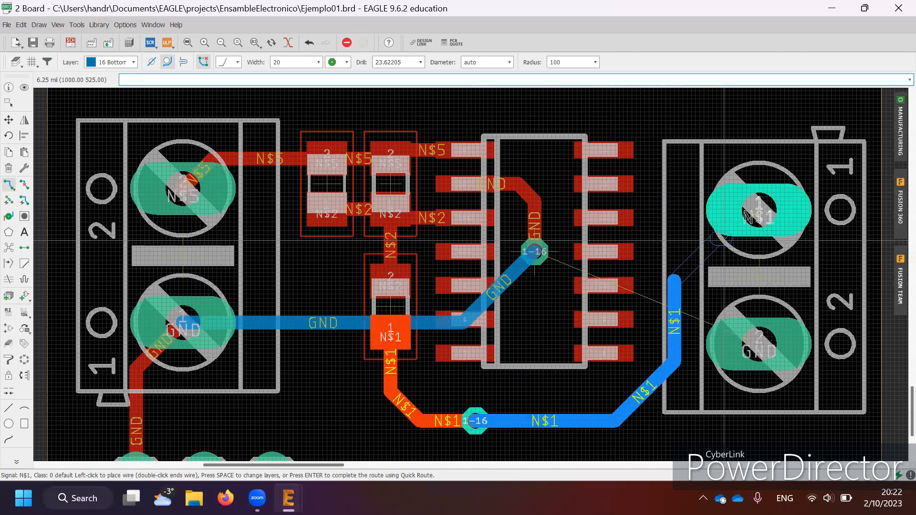
left_click(747, 214)
left_click(759, 343)
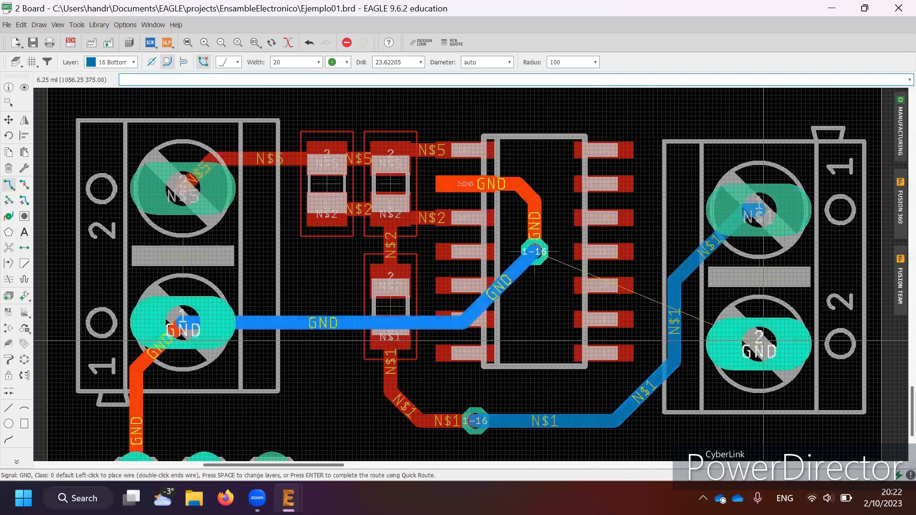
key("Escape")
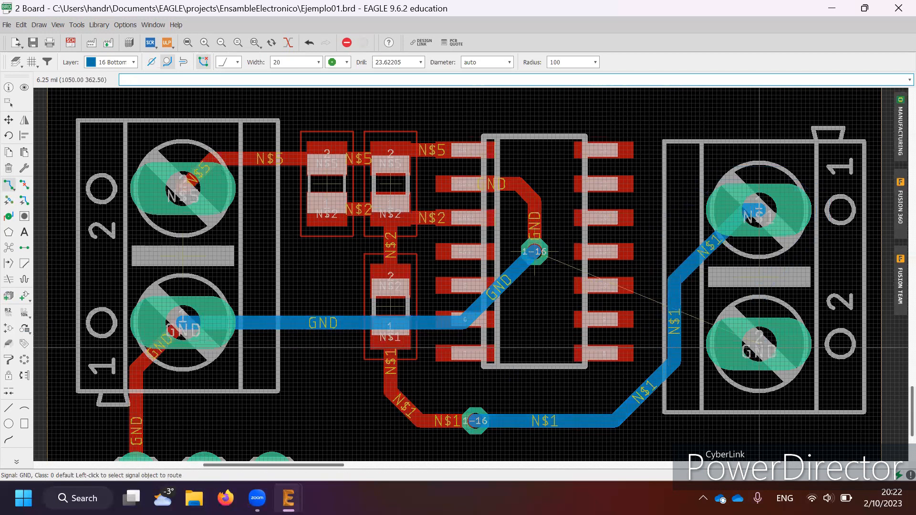
left_click(753, 342)
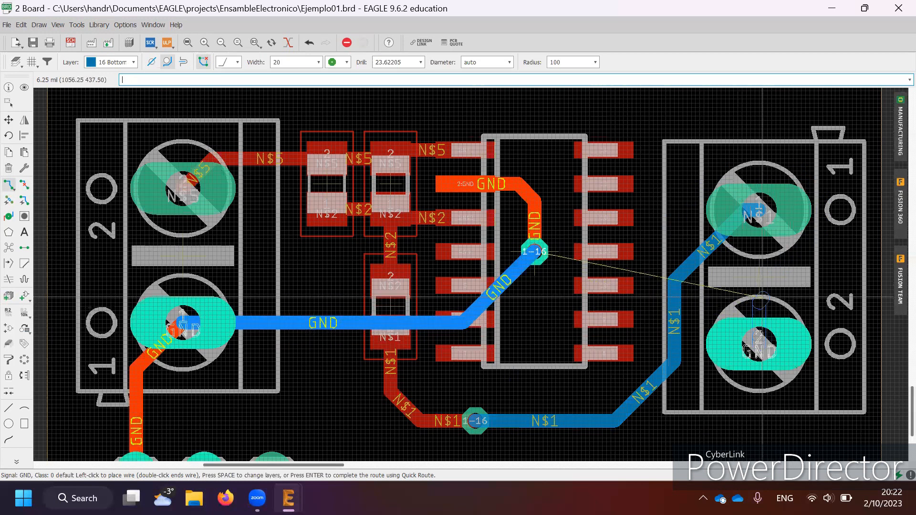
key("Escape")
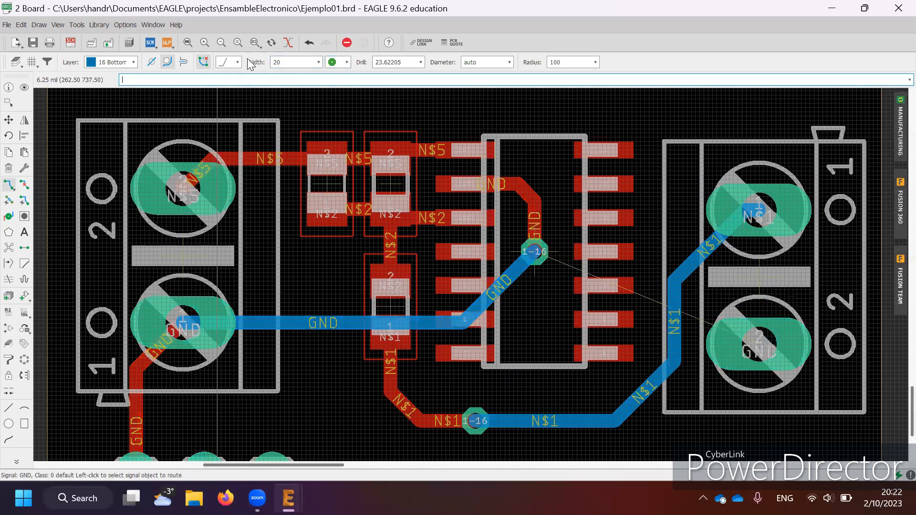
Step: Route GND on the Top layer from pad 2 of the right terminal block to the via inside IC1
left_click(125, 62)
left_click(119, 69)
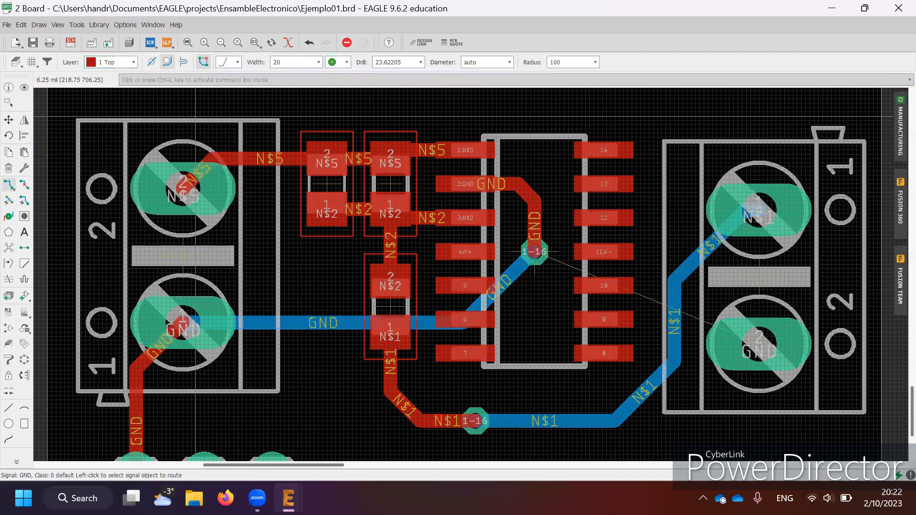
left_click(774, 350)
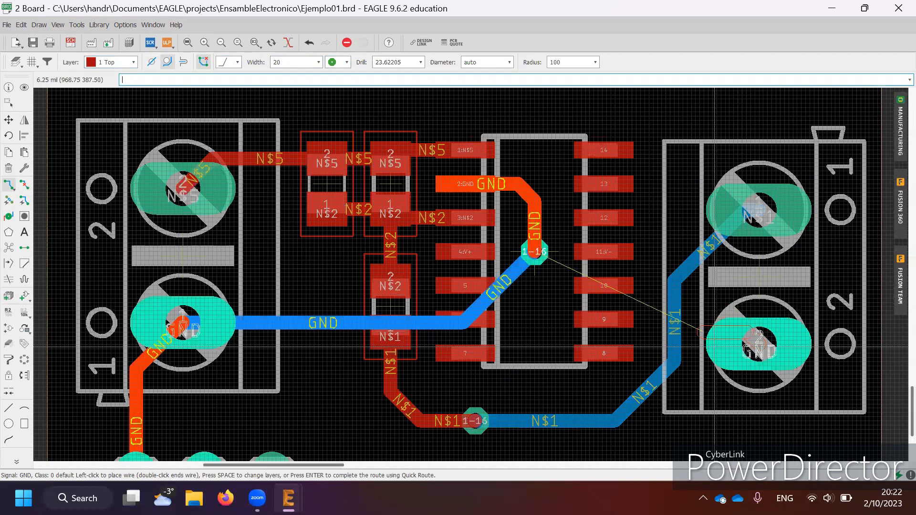
left_click(579, 400)
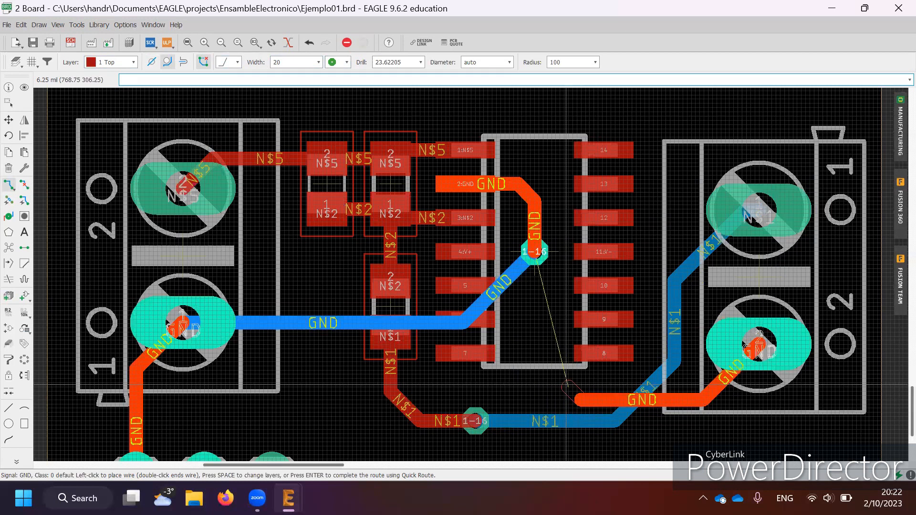
left_click(534, 250)
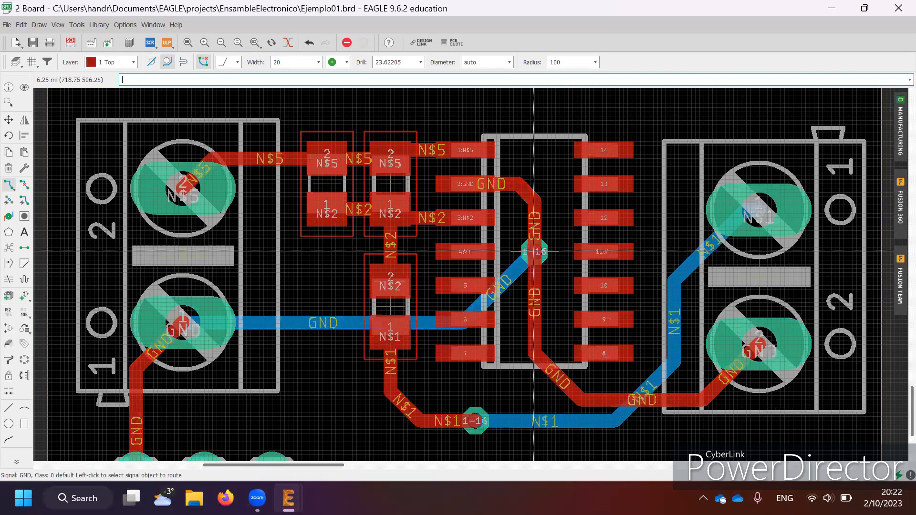
Step: Shrink the board outline by moving its upper edge to about Y 756 mil and its lower edge to about Y 50 mil
scroll(534, 251, "down", 1)
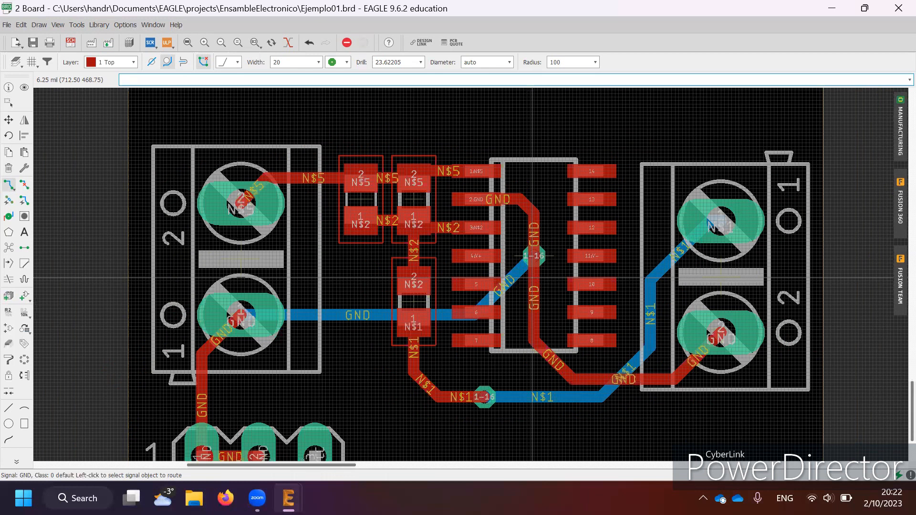
left_click(10, 120)
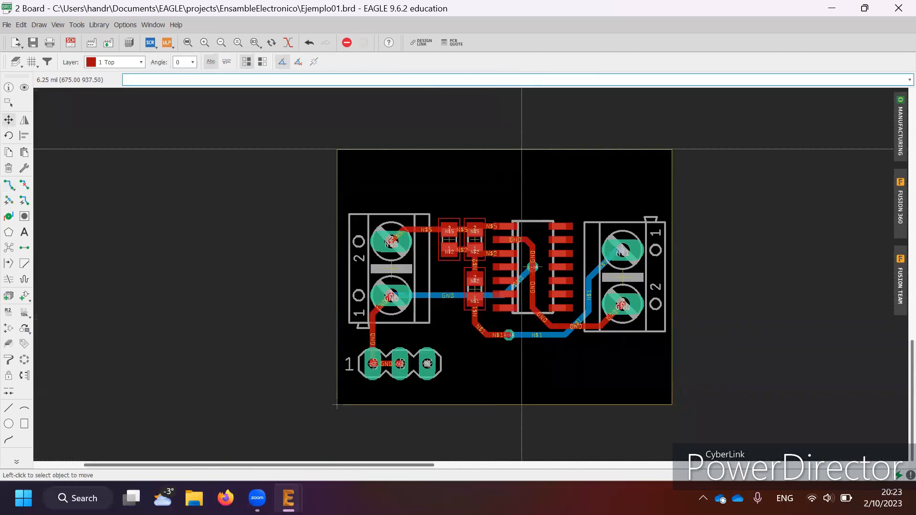
left_click(521, 149)
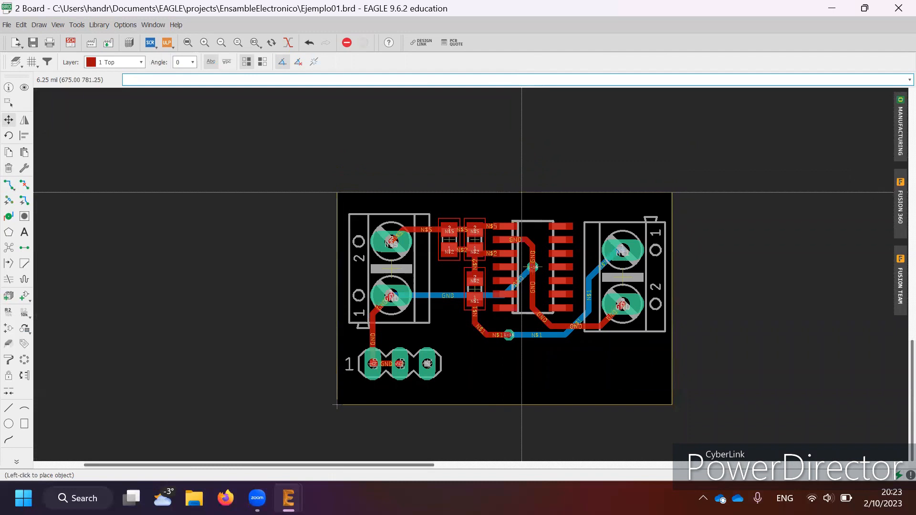
left_click(523, 199)
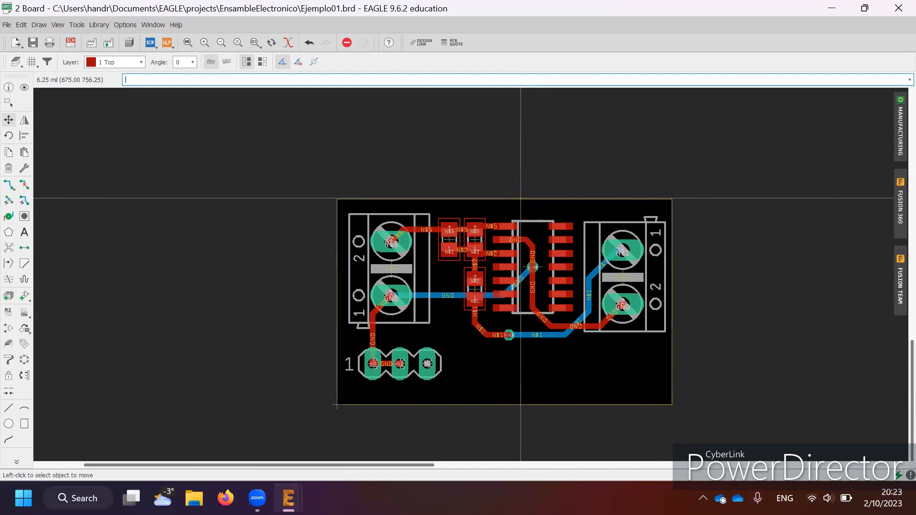
left_click(544, 405)
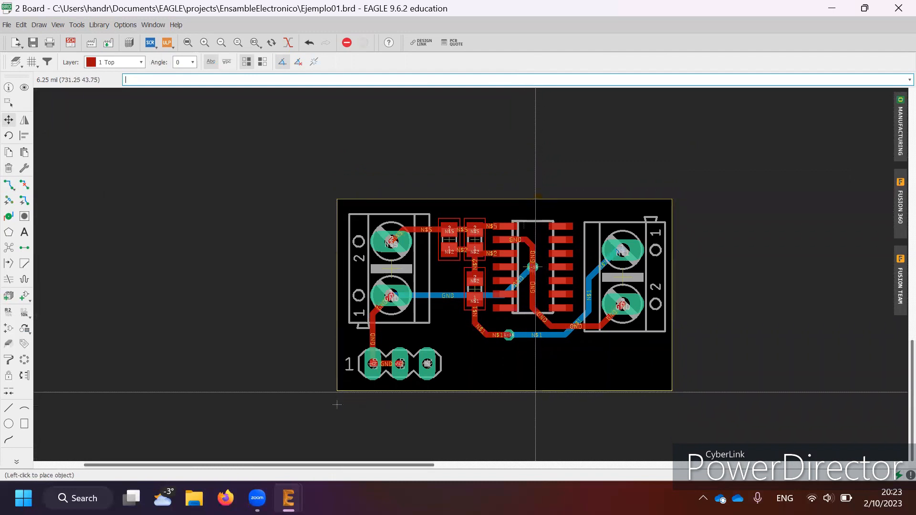
left_click(536, 390)
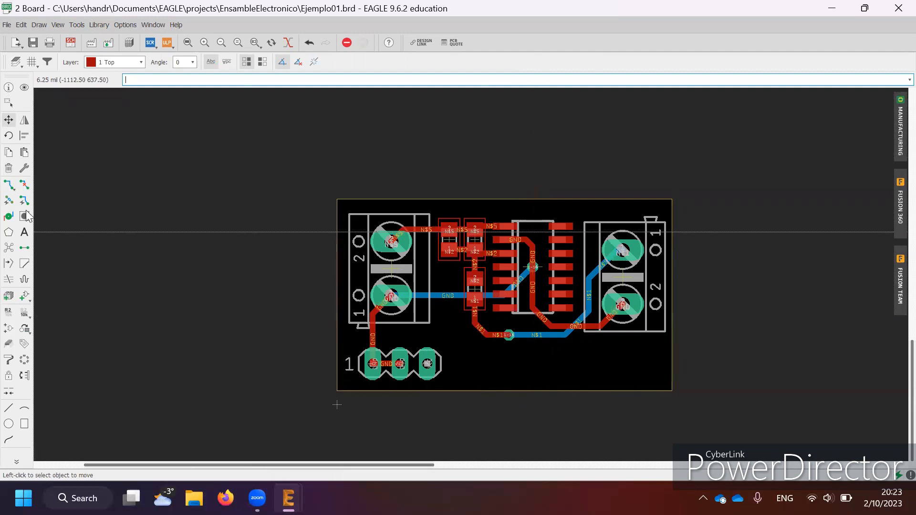
Step: Group the whole board and move it down so the outline's lower-left corner sits near the origin
left_click(9, 109)
left_click_drag(309, 177, 673, 402)
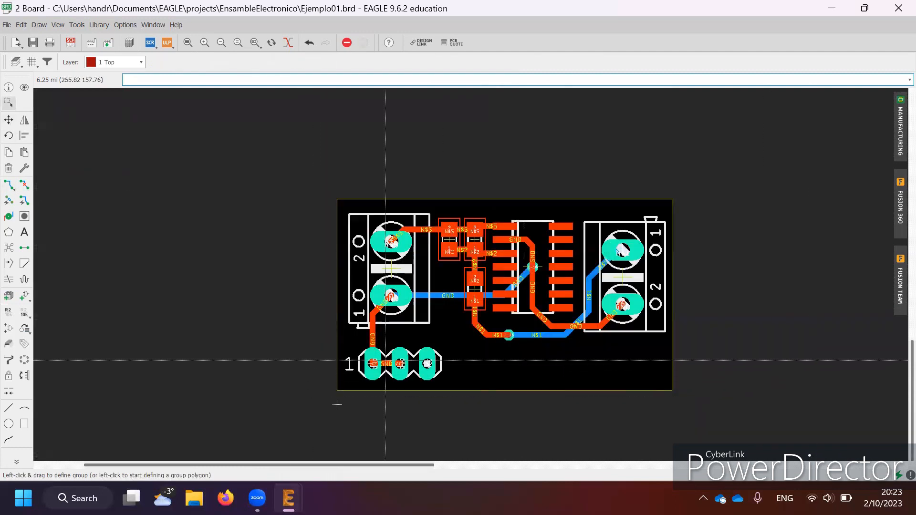
left_click(9, 120)
right_click(338, 392)
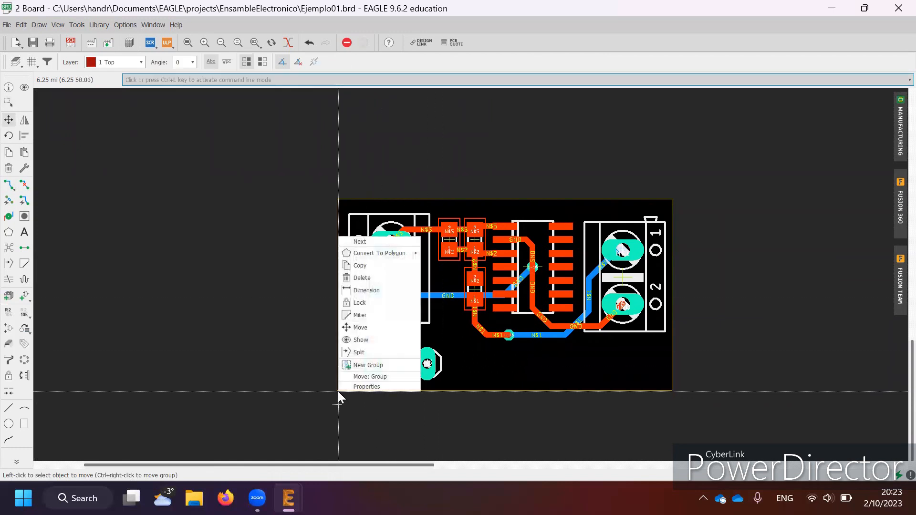
left_click(370, 377)
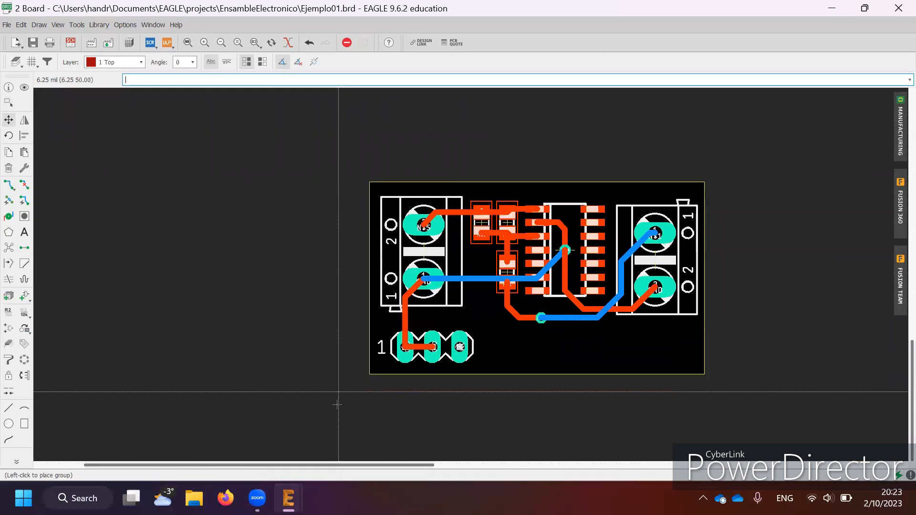
scroll(337, 404, "up", 2)
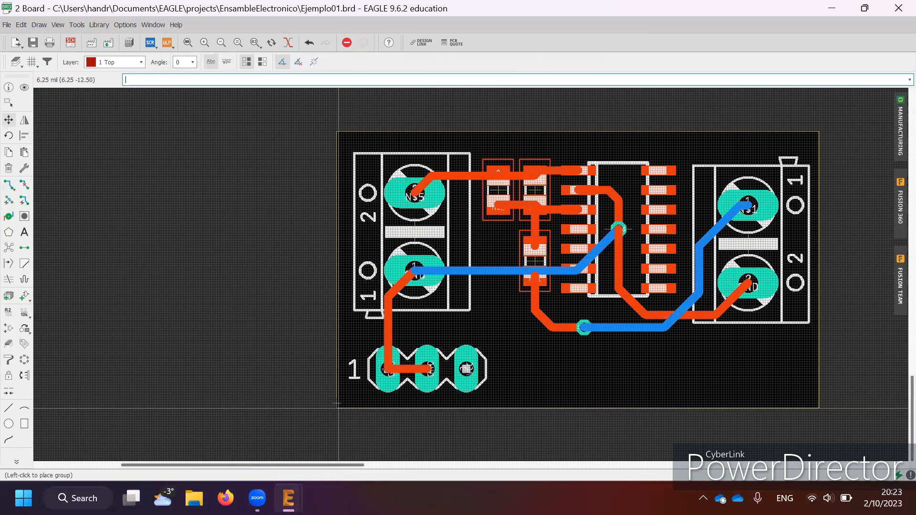
left_click(338, 408)
Step: Make the tNames, bNames, tValues and bValues layers visible on the board
scroll(373, 331, "up", 1)
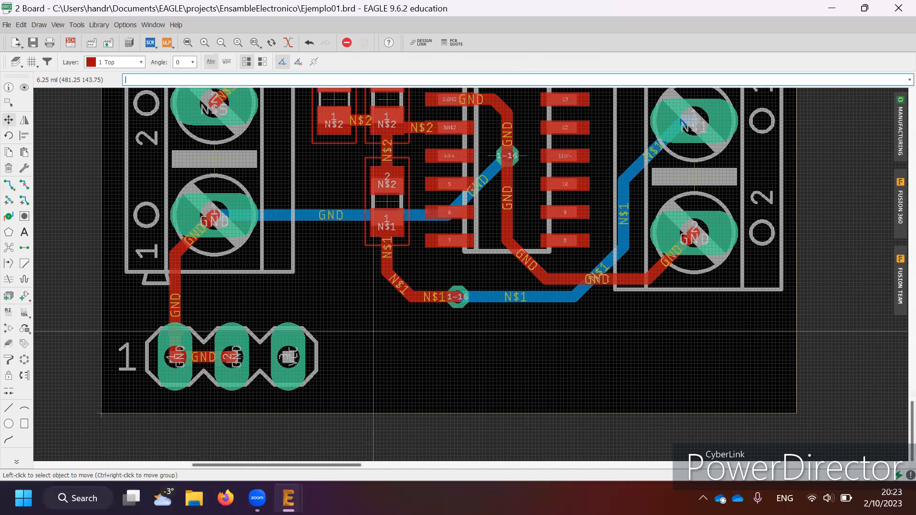
scroll(373, 331, "down", 1)
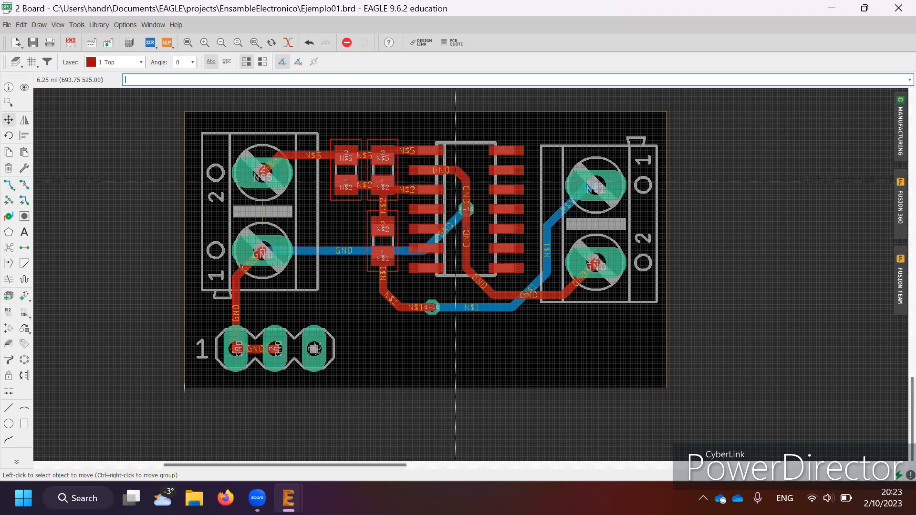
left_click(14, 65)
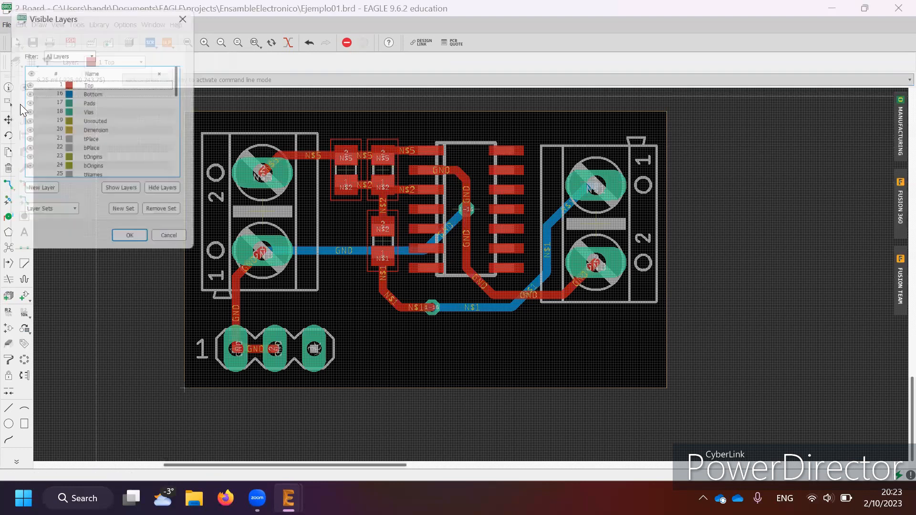
scroll(43, 143, "down", 1)
left_click(24, 148)
left_click(25, 159)
left_click(25, 168)
left_click(27, 176)
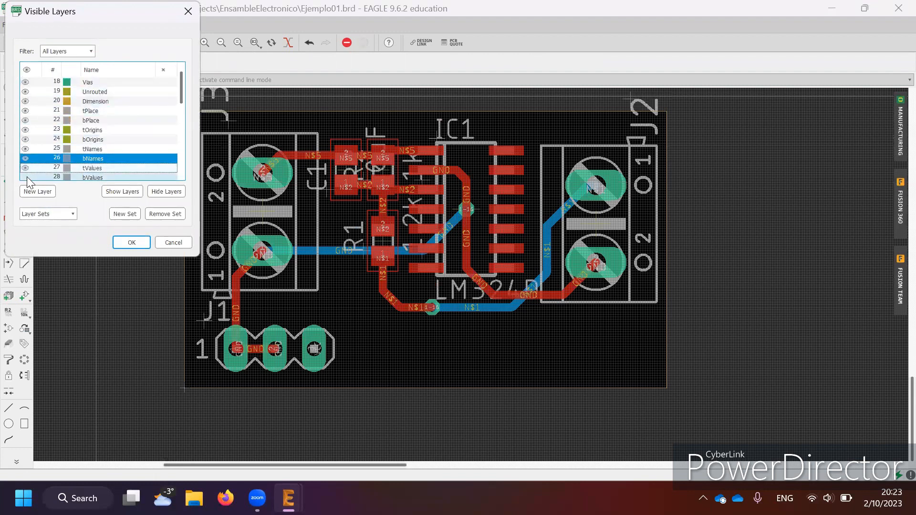
scroll(27, 176, "down", 2)
scroll(27, 129, "up", 2)
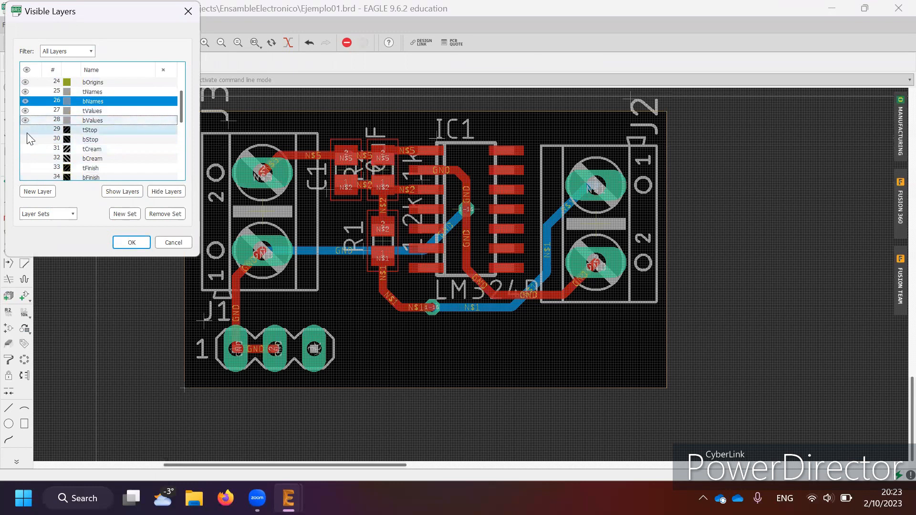
left_click(132, 242)
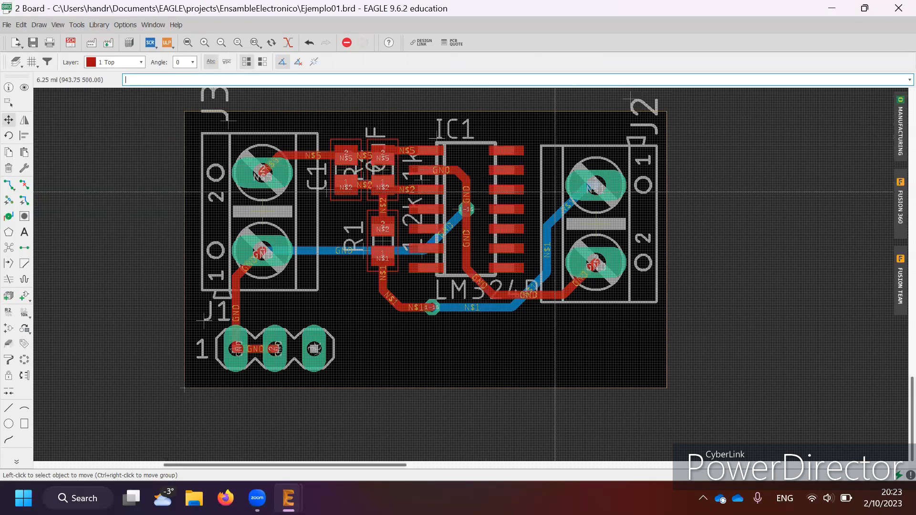
left_click(16, 61)
left_click(44, 150)
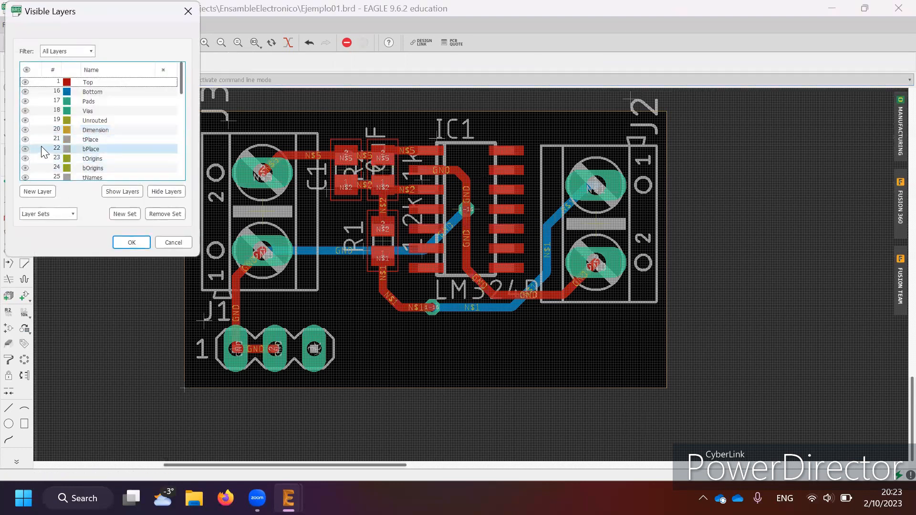
scroll(47, 139, "down", 1)
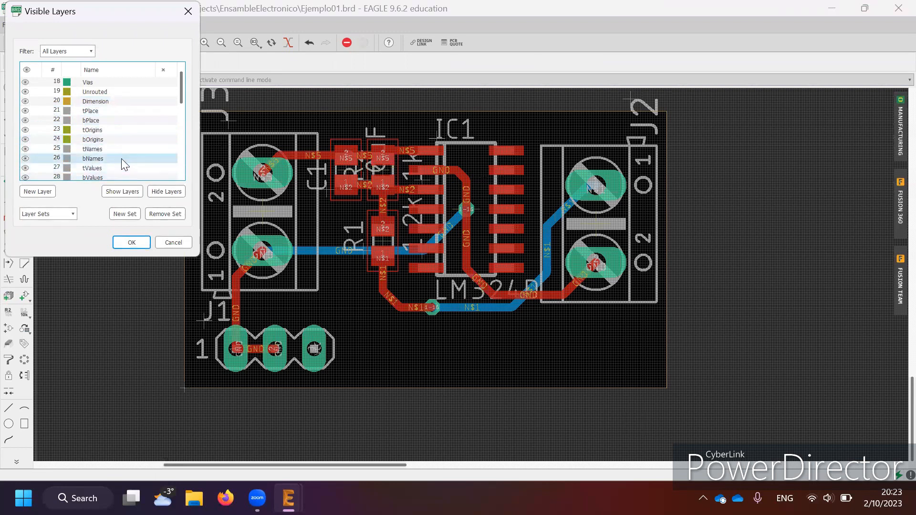
left_click(173, 242)
Step: Group everything on the board, including the name and value labels that extend past the outline
scroll(265, 210, "up", 1)
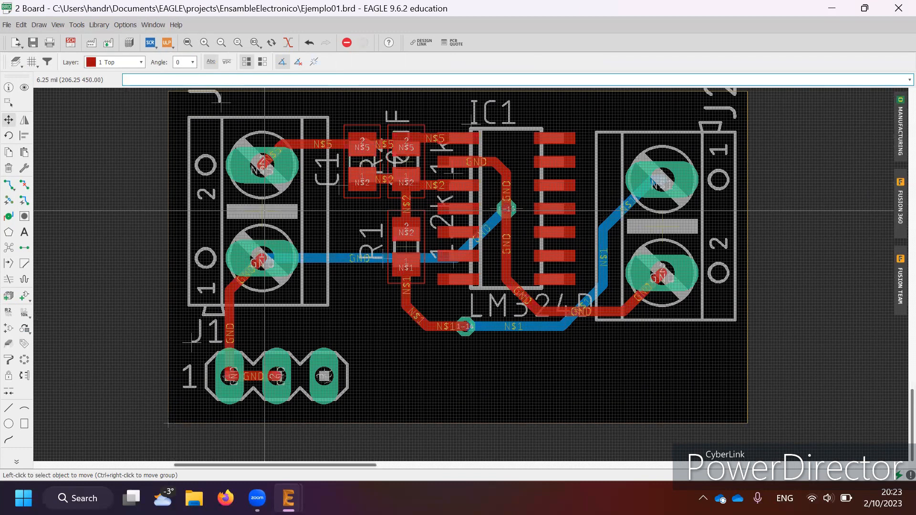
scroll(265, 211, "down", 3)
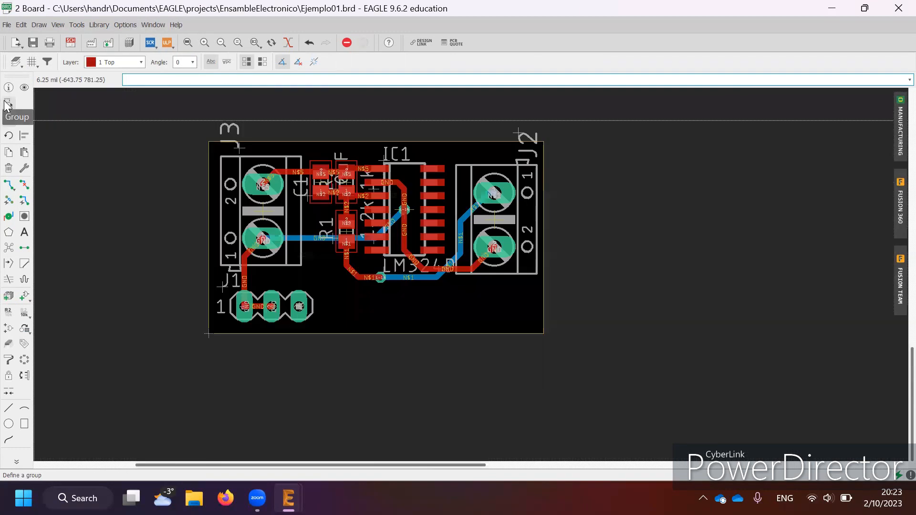
left_click(7, 103)
mouse_move(183, 96)
left_mouse_down()
mouse_move(508, 323)
mouse_move(639, 372)
left_mouse_up()
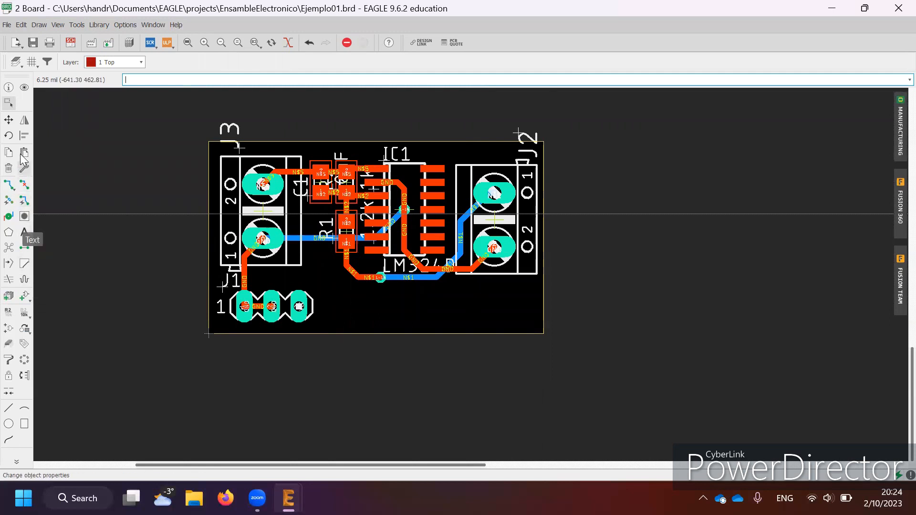
left_click(27, 301)
left_click(339, 396)
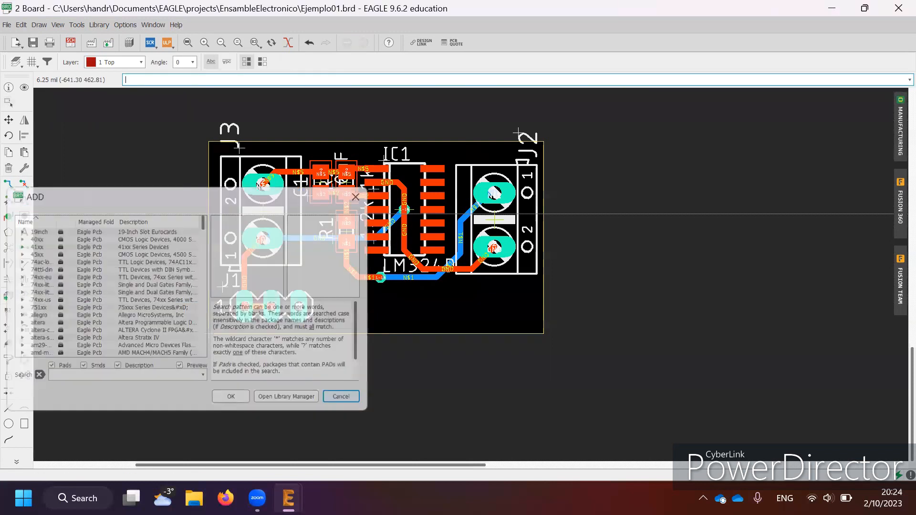
Step: Change the text size of the grouped component names and values to 16
left_click(20, 168)
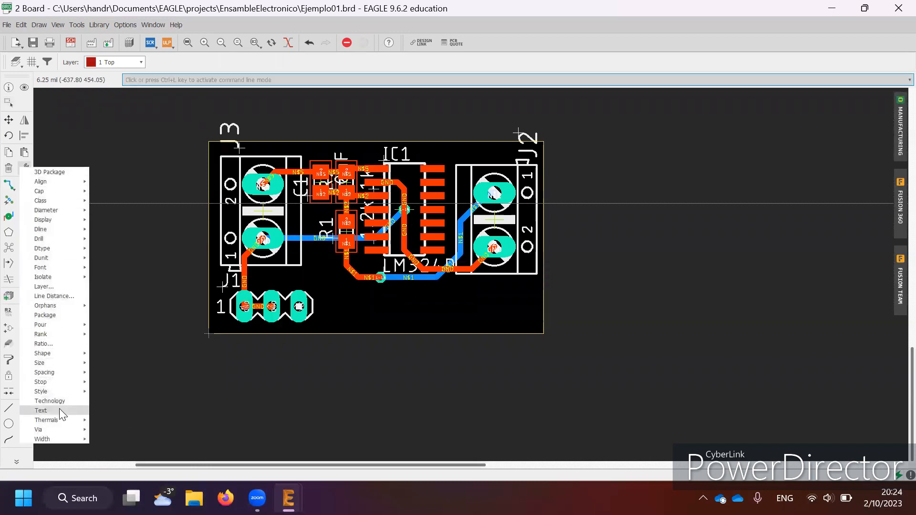
mouse_move(62, 390)
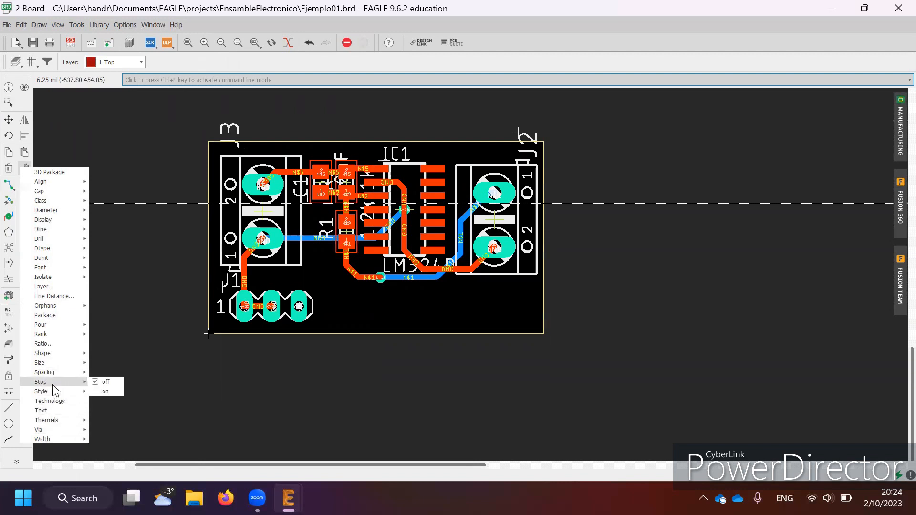
mouse_move(61, 363)
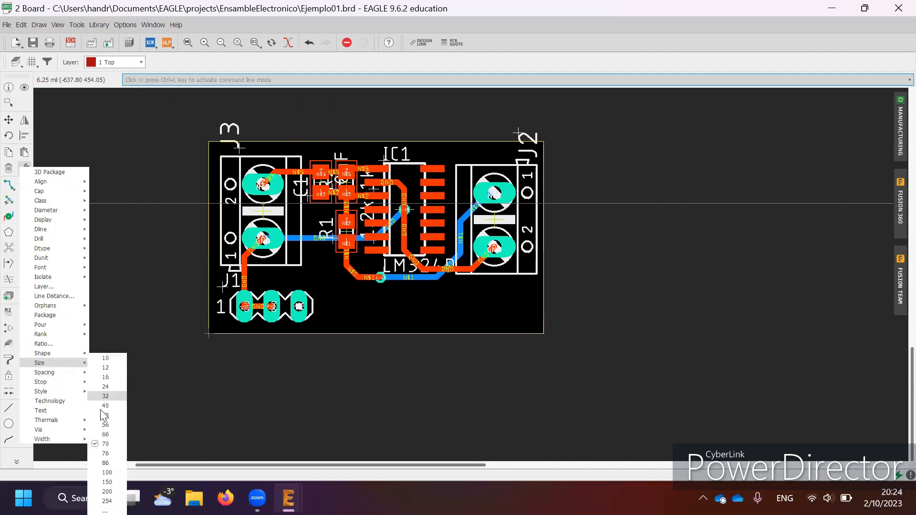
left_click(108, 376)
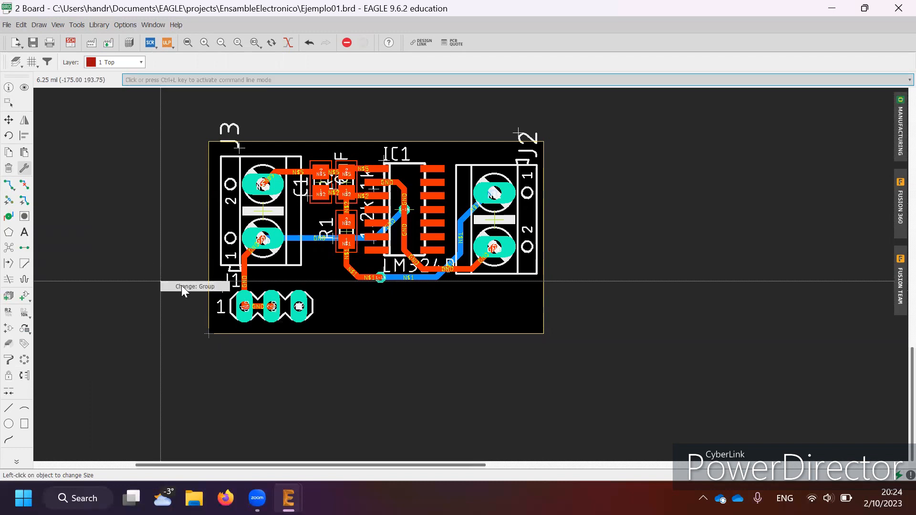
right_click(182, 287, "ctrl")
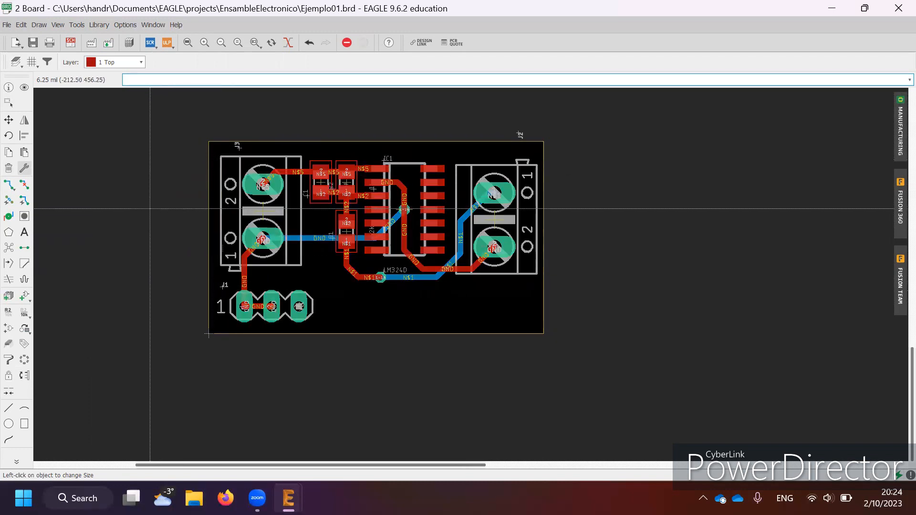
Step: Change the text size of the grouped component names and values to 32
left_click(25, 169)
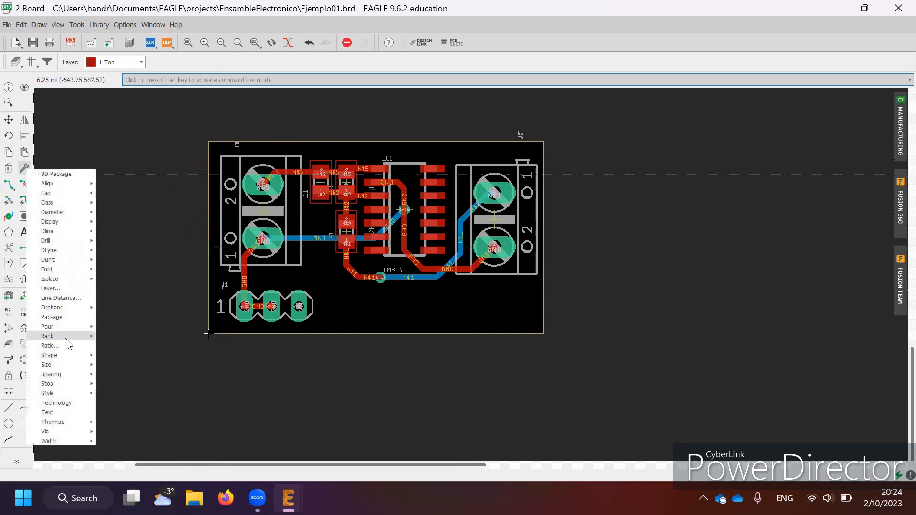
mouse_move(68, 365)
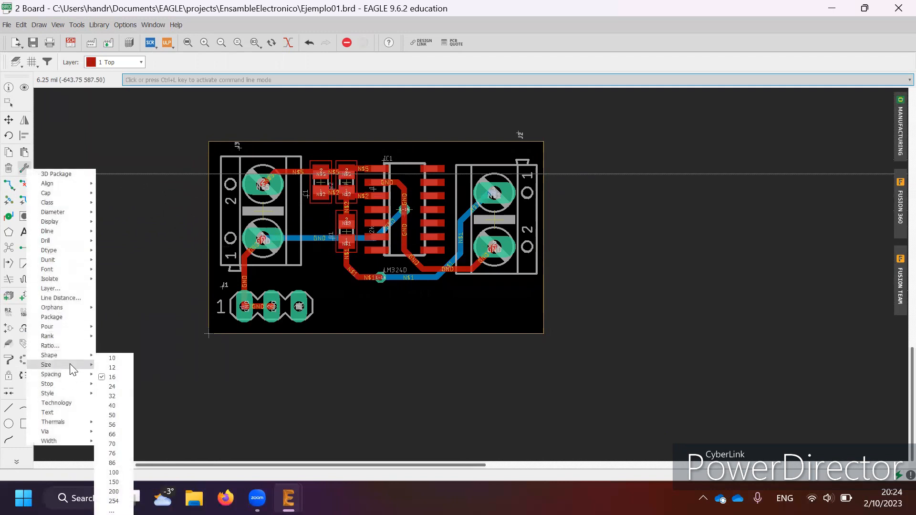
left_click(115, 398)
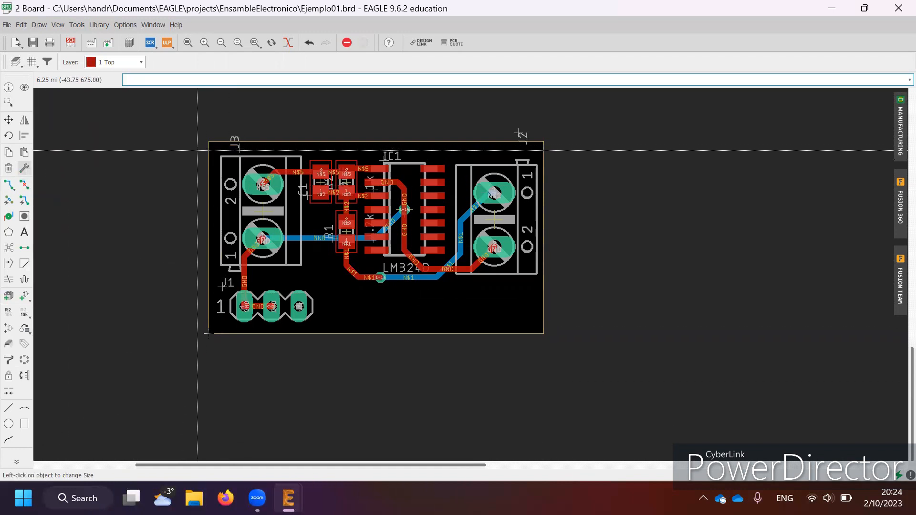
Step: Change the font of the grouped component names and values to vector
left_click(24, 170)
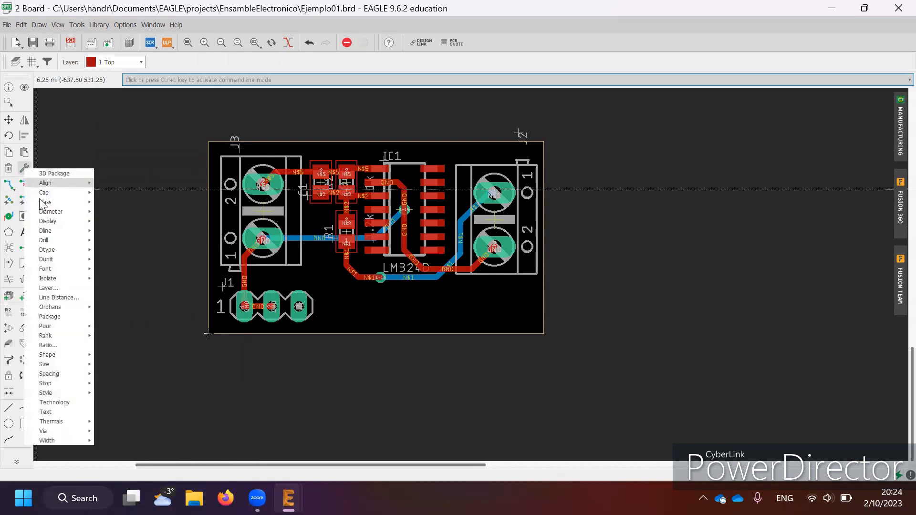
mouse_move(70, 356)
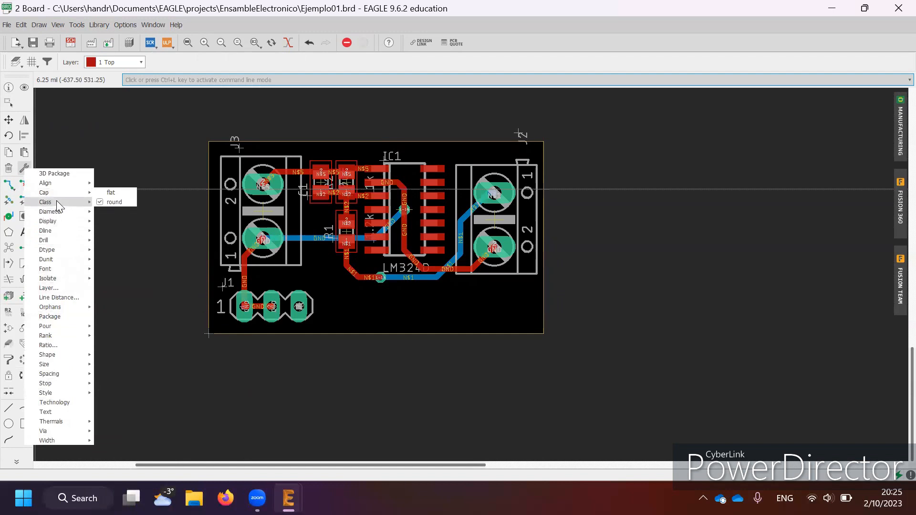
mouse_move(62, 229)
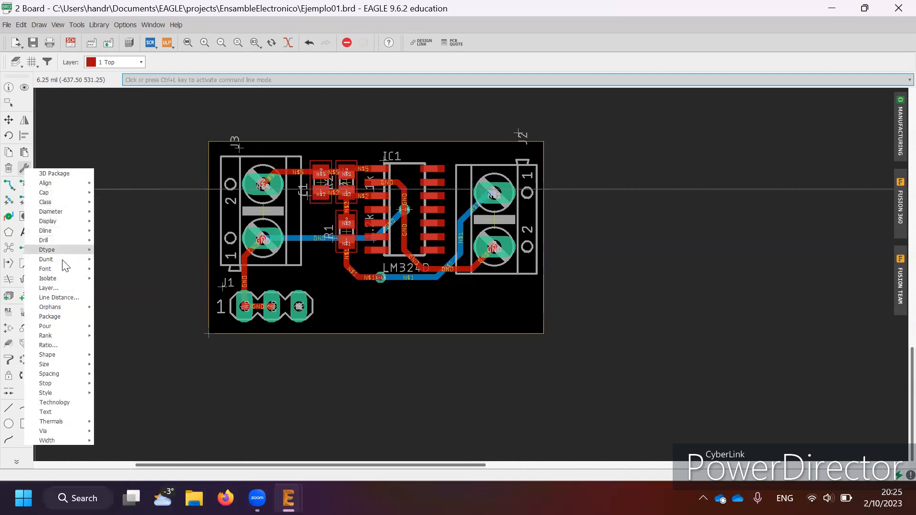
mouse_move(62, 268)
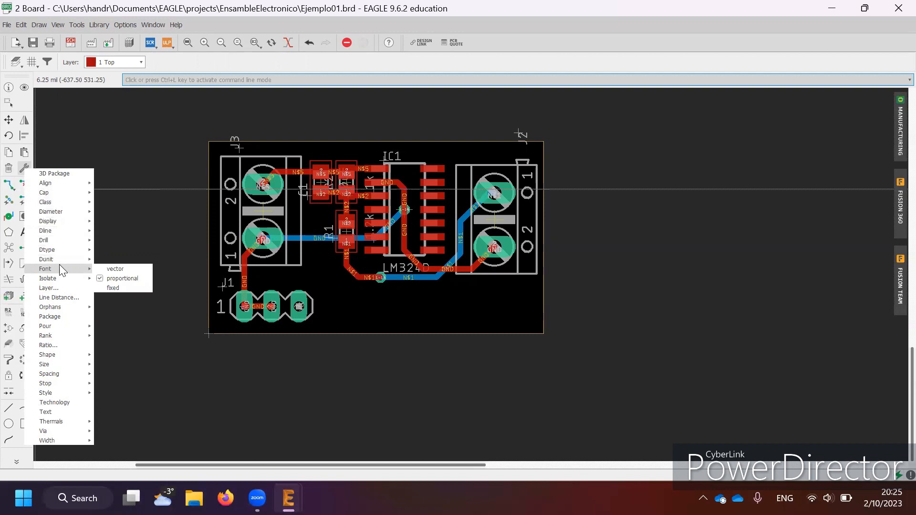
left_click(115, 269)
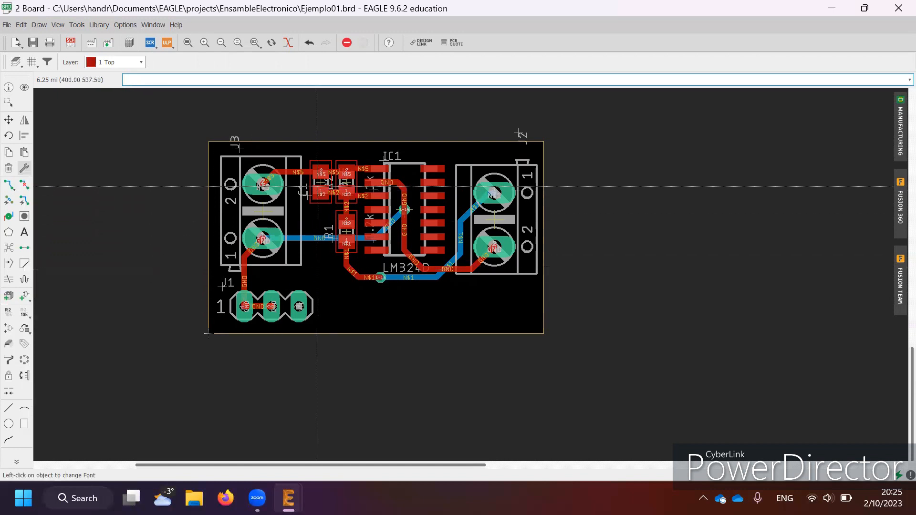
Step: Reposition the names inside the outline: IC1 and J3 above their parts, J2 below its terminal block, J1 beside the pin header, with J3 and J2 horizontal
scroll(418, 151, "up", 2)
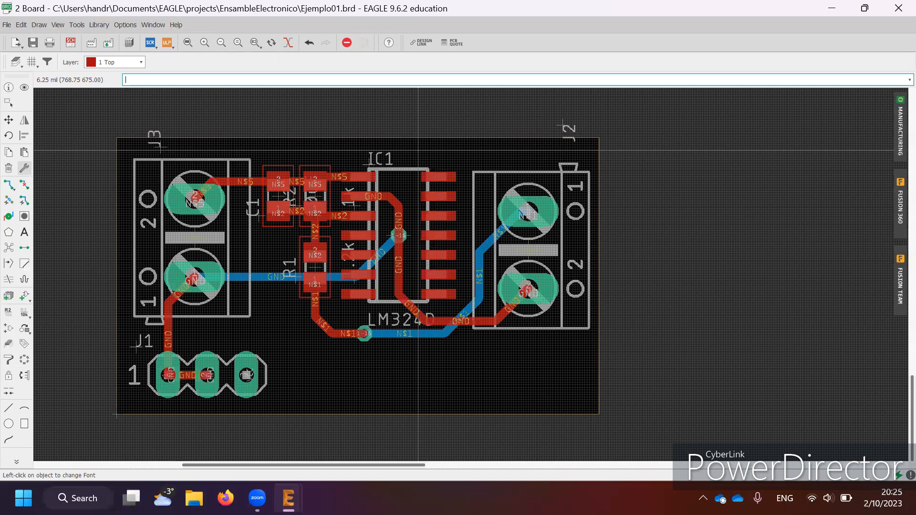
left_click(9, 120)
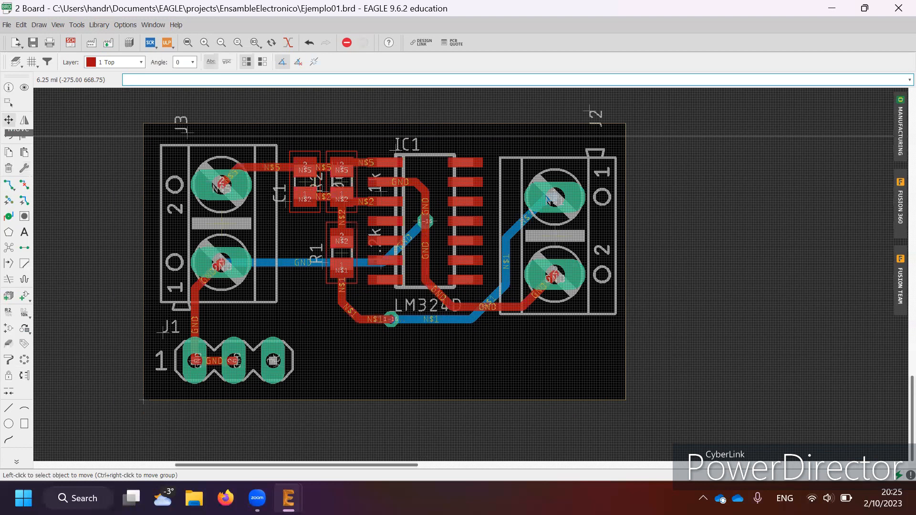
left_click(399, 151)
left_click(418, 151)
left_click(590, 114)
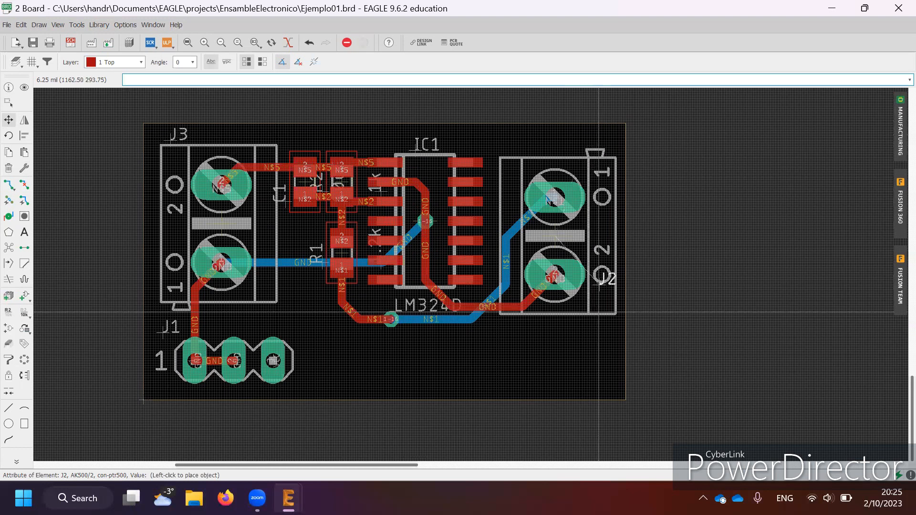
left_click(599, 332)
left_click(294, 387)
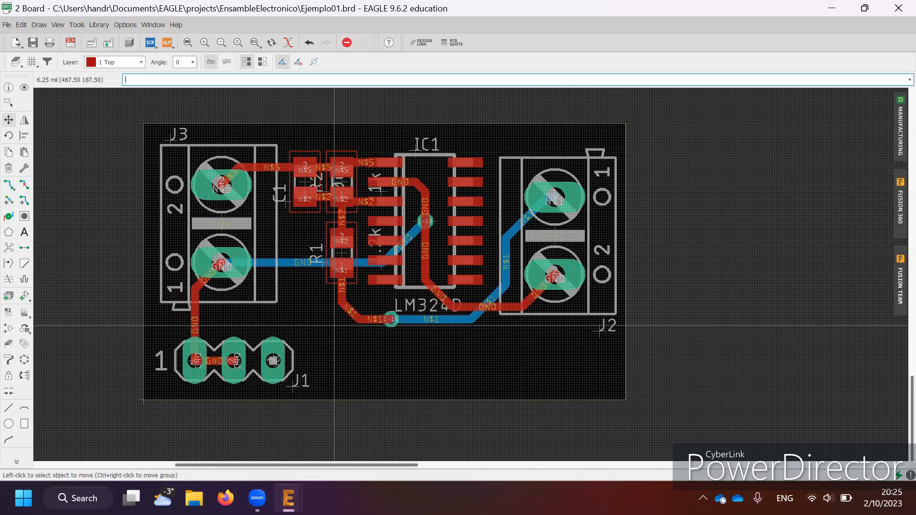
Step: Move the R1 name down beside R1's lower pad and the C1 name to just below capacitor C1
scroll(326, 240, "up", 3)
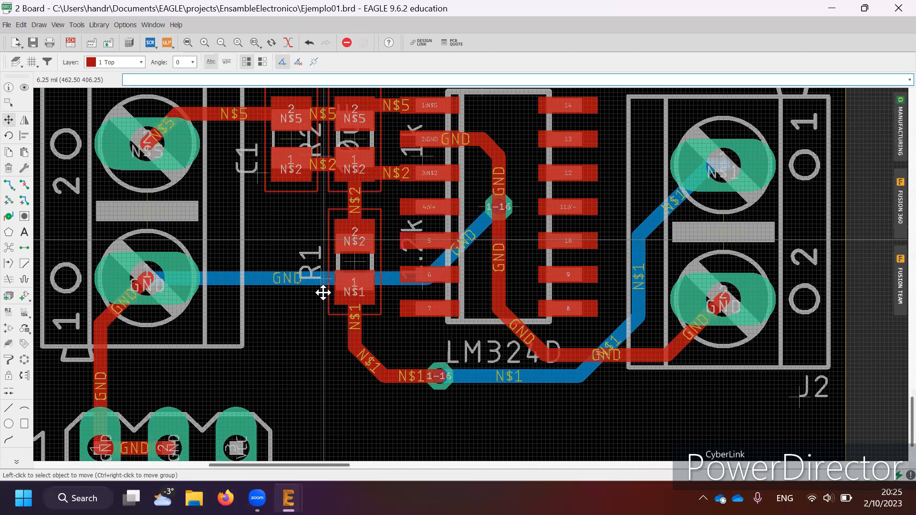
scroll(324, 239, "up", 2)
left_click(319, 270)
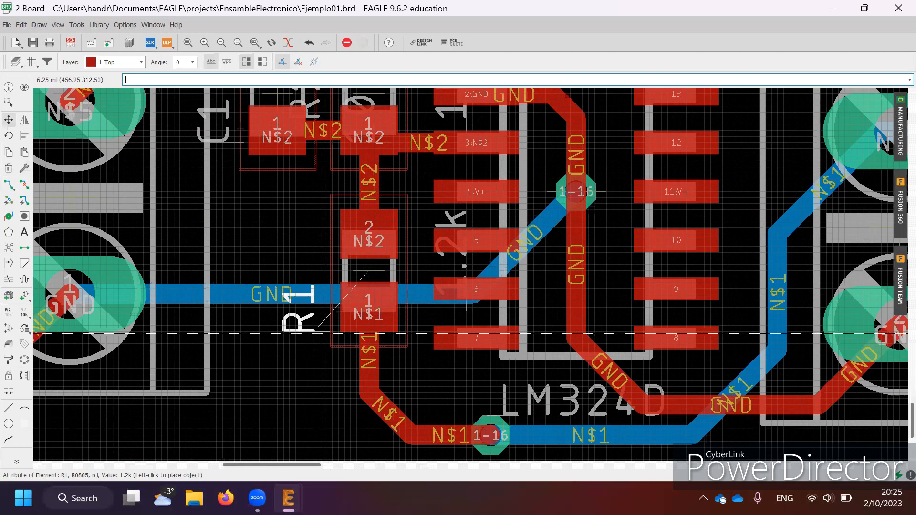
left_click(323, 333)
scroll(286, 315, "down", 3)
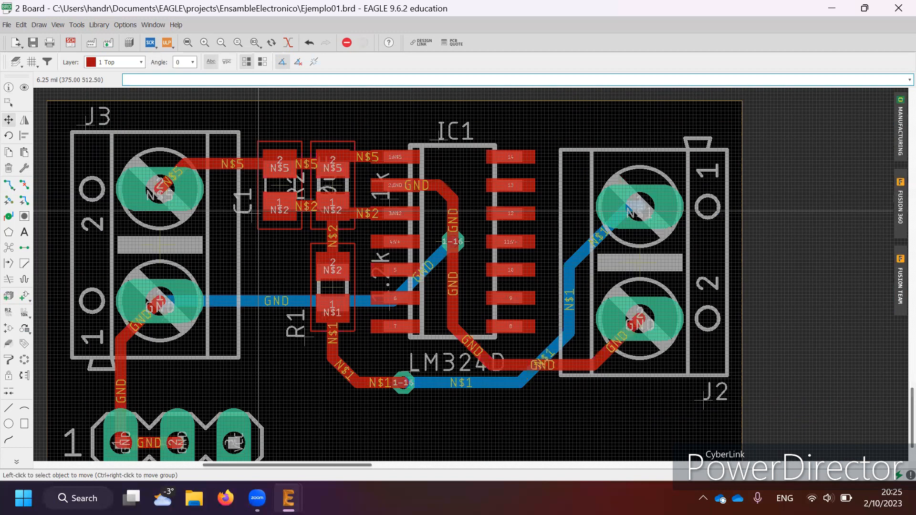
left_click_drag(258, 211, 270, 265)
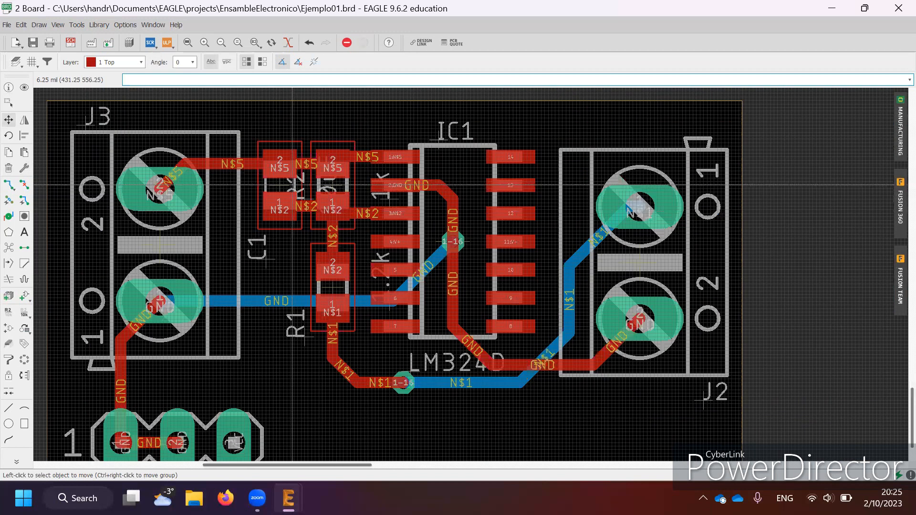
Step: Move the R2 name from between C1 and R2 to just above resistor R2
scroll(306, 188, "up", 1)
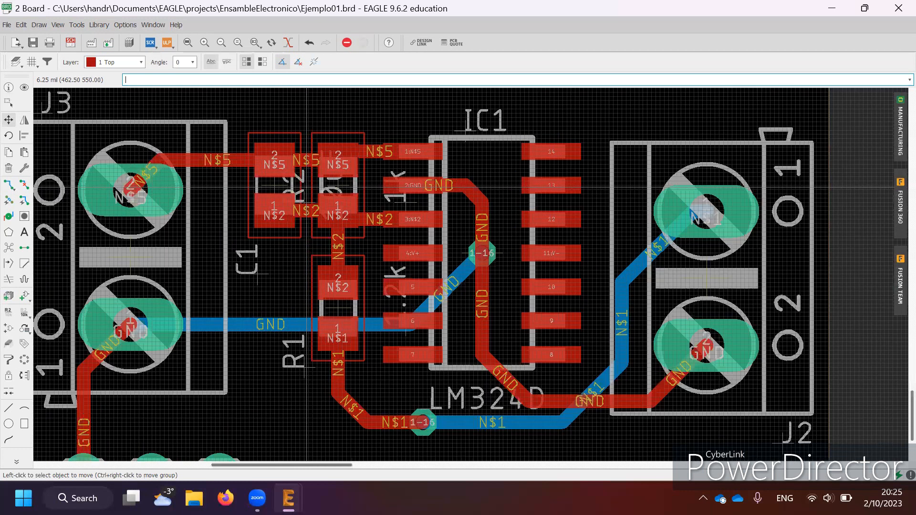
left_click(306, 187)
scroll(334, 177, "down", 2)
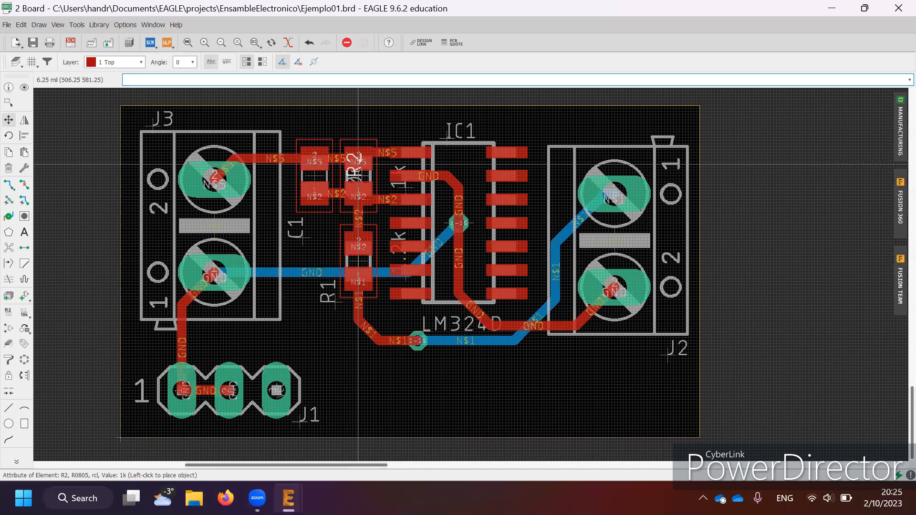
left_click(354, 123)
scroll(512, 153, "up", 3)
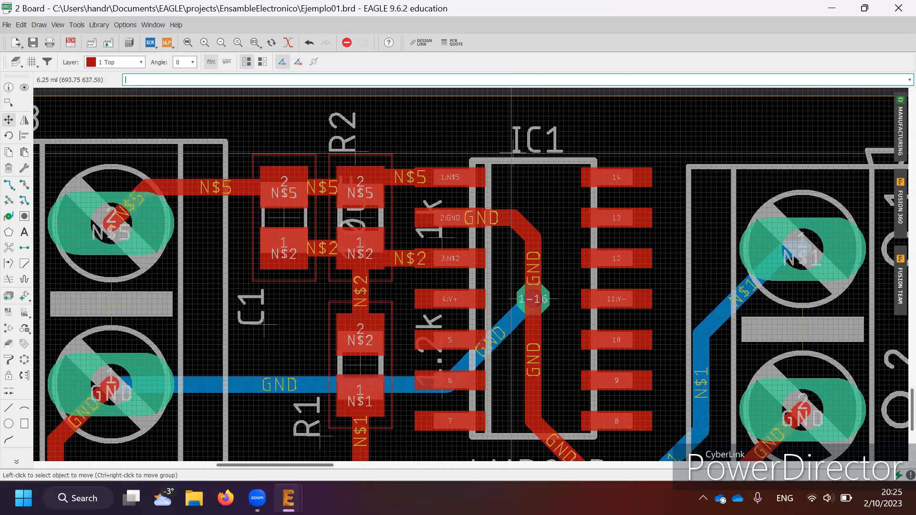
left_click(512, 153)
scroll(512, 154, "up", 4)
left_click(514, 149)
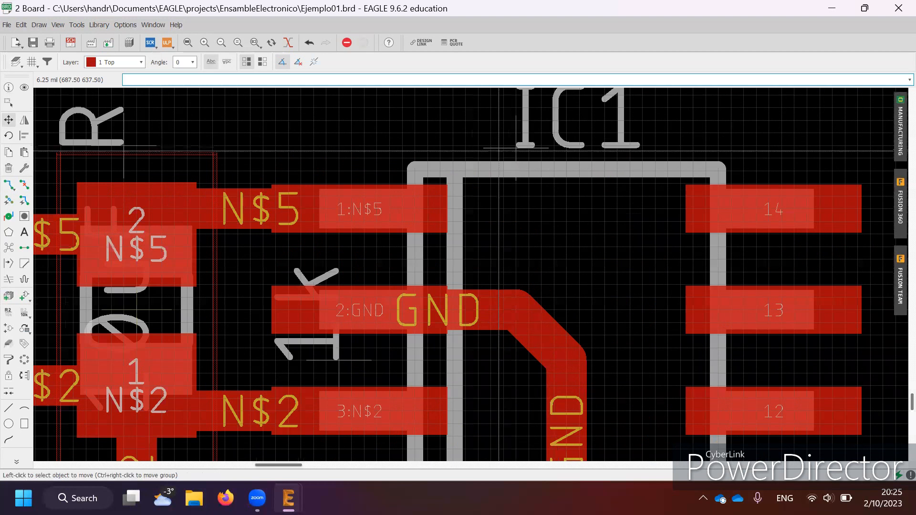
scroll(371, 203, "down", 1)
scroll(371, 203, "down", 4)
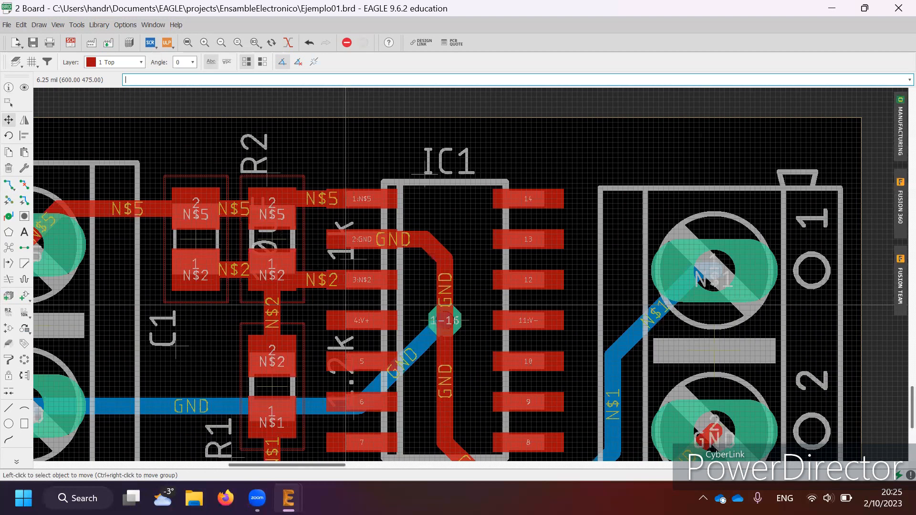
Step: Move R2's 1k value off the IC1 pads and place it above R2, to the right of the R2 name
left_click(353, 258)
scroll(315, 236, "down", 2)
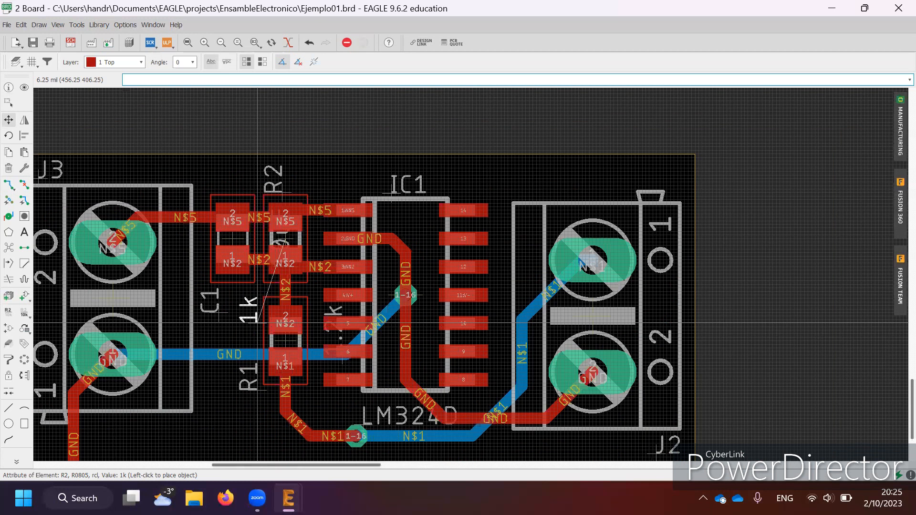
left_click(310, 191)
scroll(289, 267, "down", 3)
Step: Move R1's 1.2k value off the IC1 pads to the left of resistor R1, directly above the R1 name
scroll(329, 304, "up", 3)
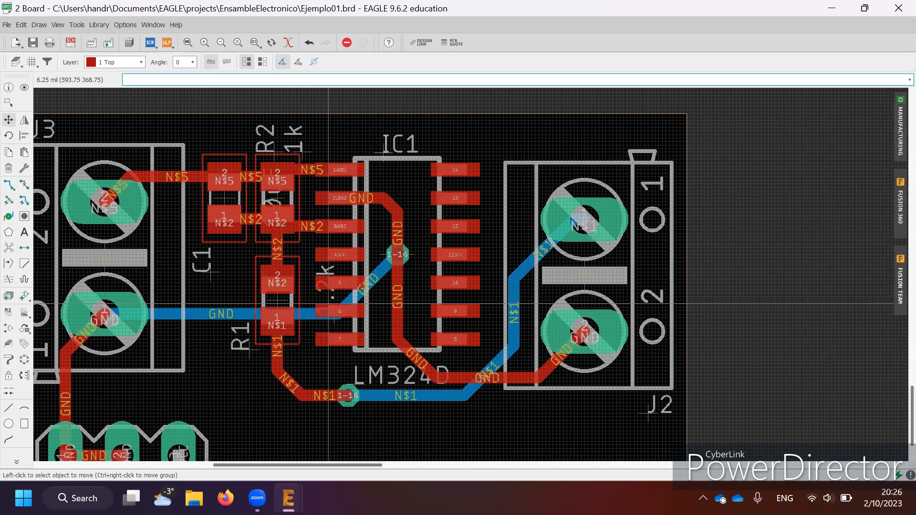
left_click(329, 304)
scroll(264, 315, "down", 1)
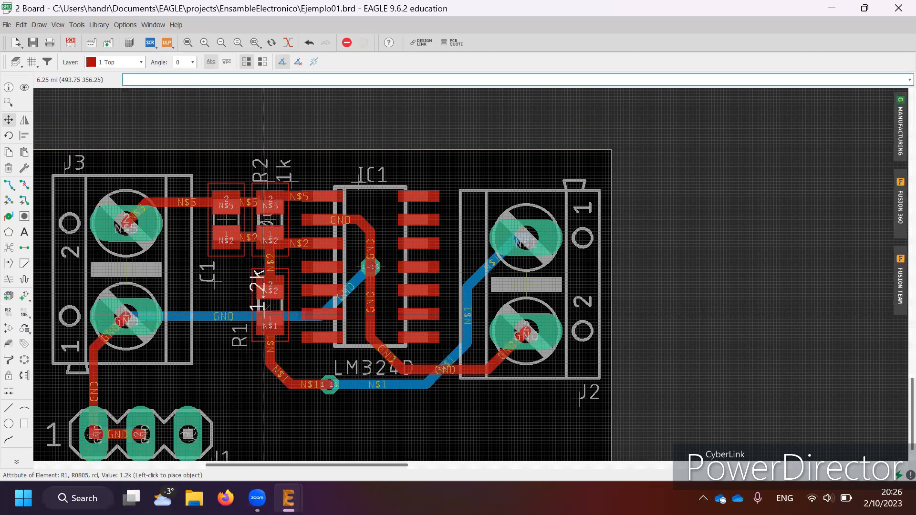
left_click(263, 315)
left_click(265, 221)
right_click(264, 220)
left_click(265, 220)
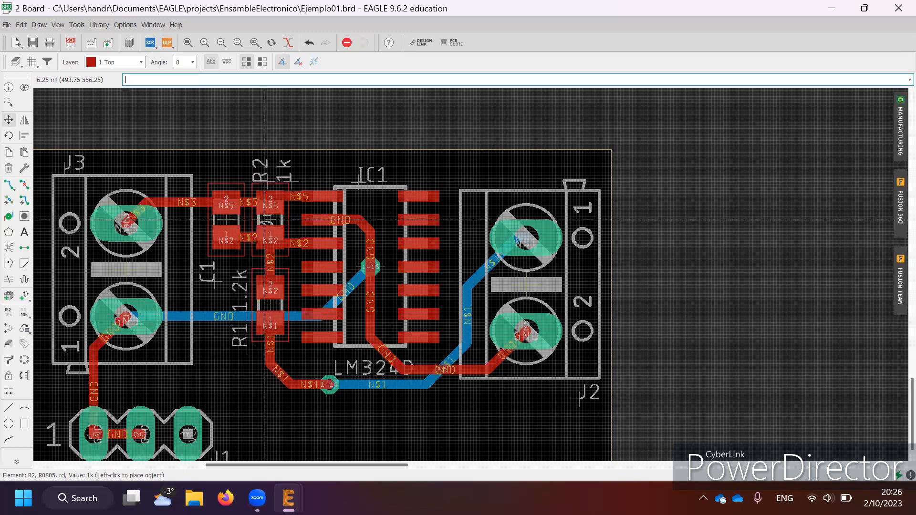
scroll(264, 221, "up", 1)
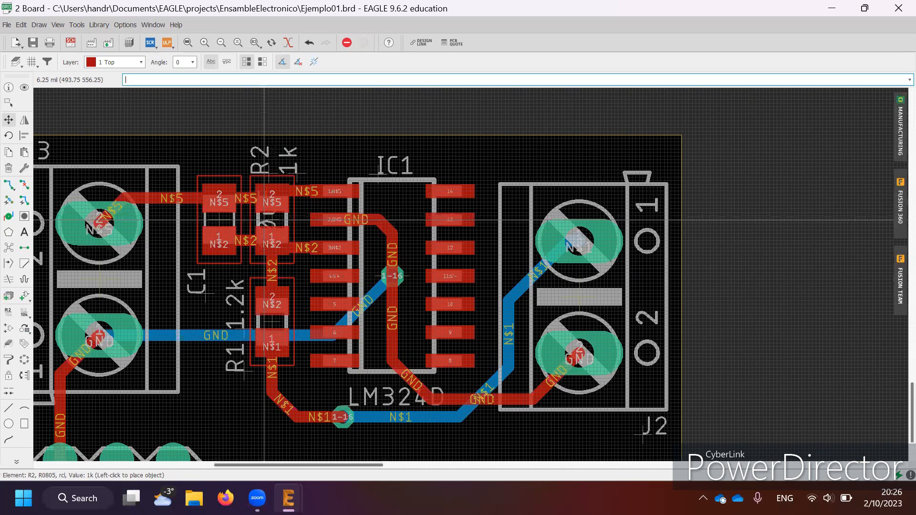
left_click(277, 243)
scroll(277, 243, "up", 2)
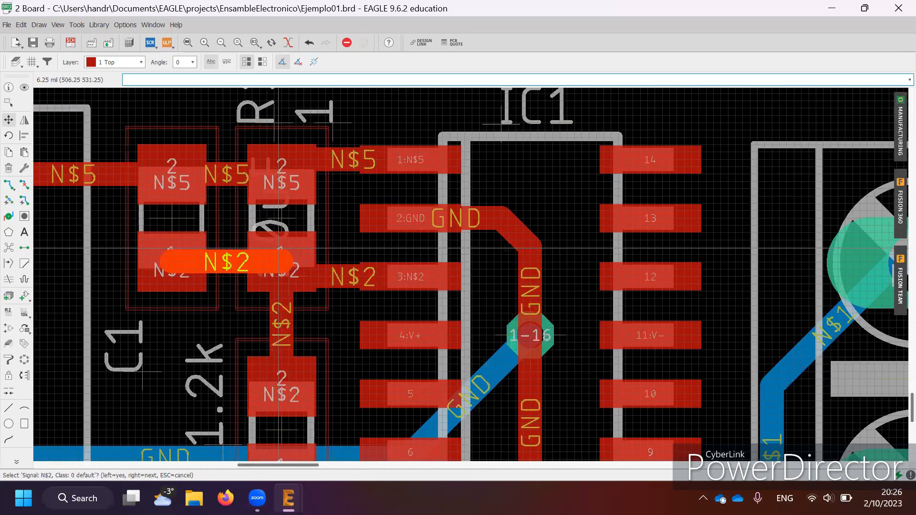
key("Escape")
left_click(278, 176)
key("Escape")
left_click(282, 258)
right_click(283, 257)
right_click(282, 258)
key("Escape")
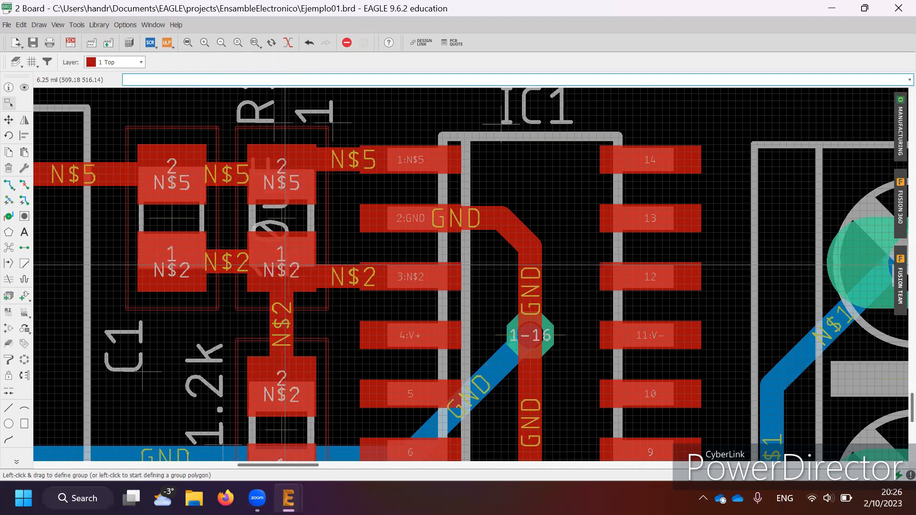
Step: Move C1's 10uF value off the R2 pads to the left of capacitor C1, above the C1 name
left_click(285, 274)
left_click(285, 275)
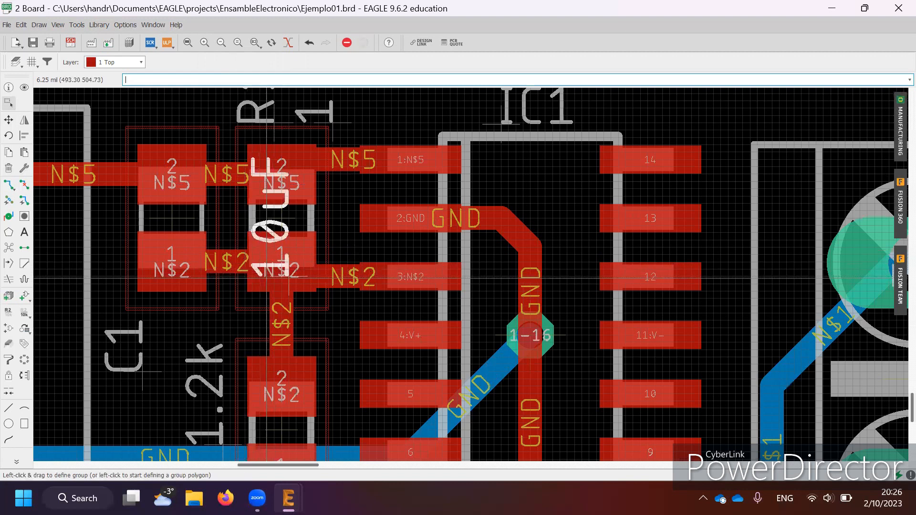
left_click(284, 280)
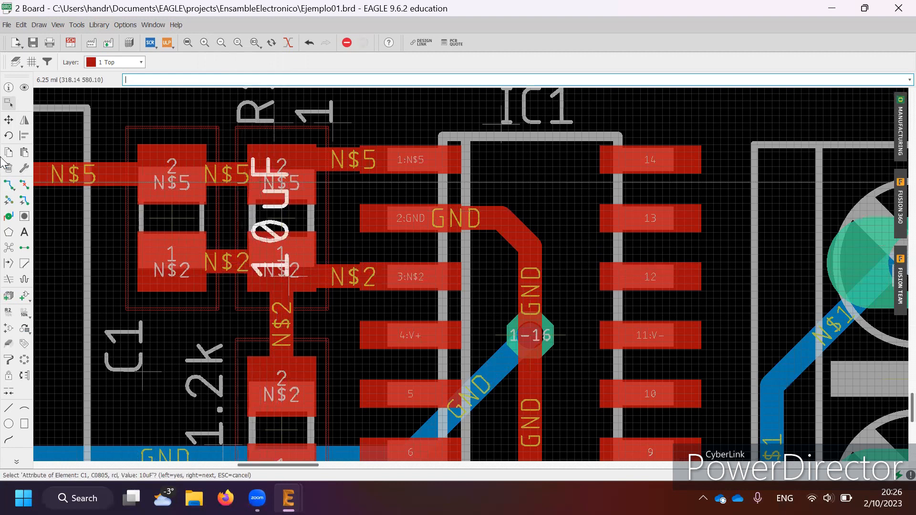
left_click(8, 120)
left_click(285, 277)
scroll(274, 309, "down", 1)
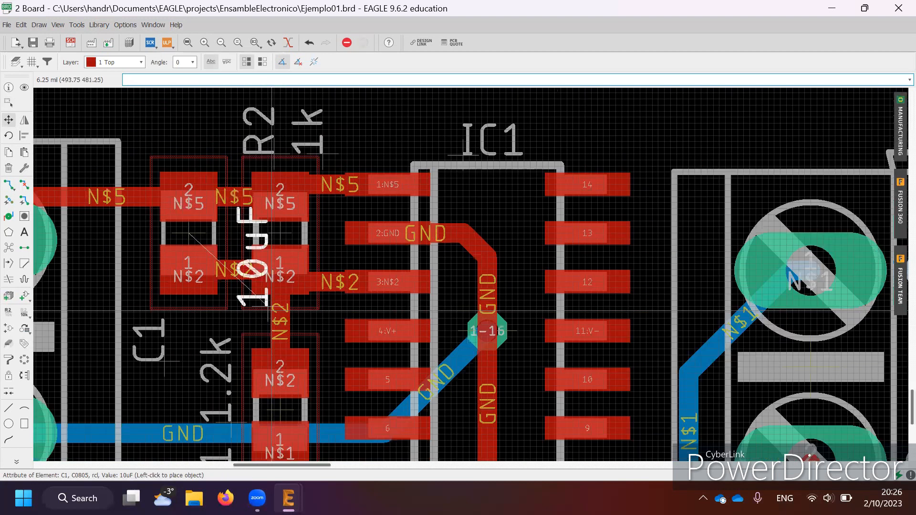
scroll(272, 310, "down", 1)
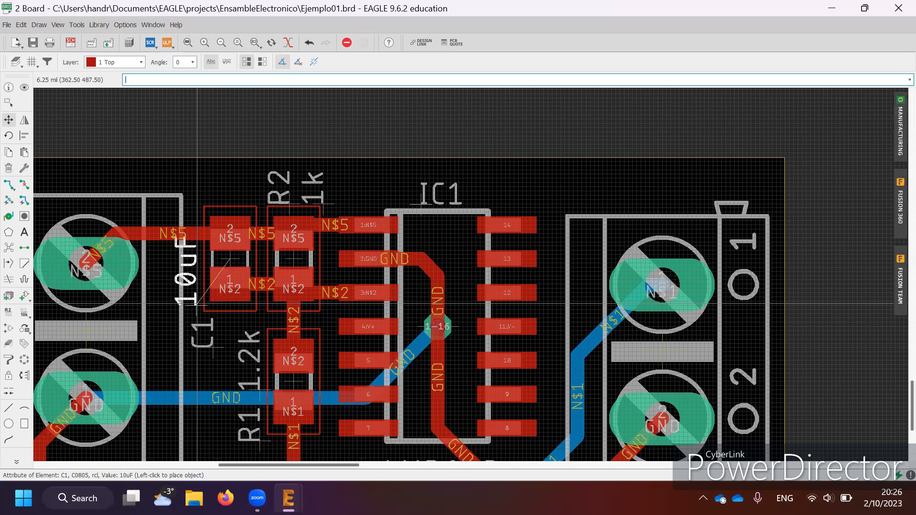
left_click(197, 304)
Step: Turn IC1's LM324D value vertical and place it inside the IC1 outline, between the GND trace and the right-hand pads
scroll(197, 304, "down", 2)
scroll(312, 360, "up", 1)
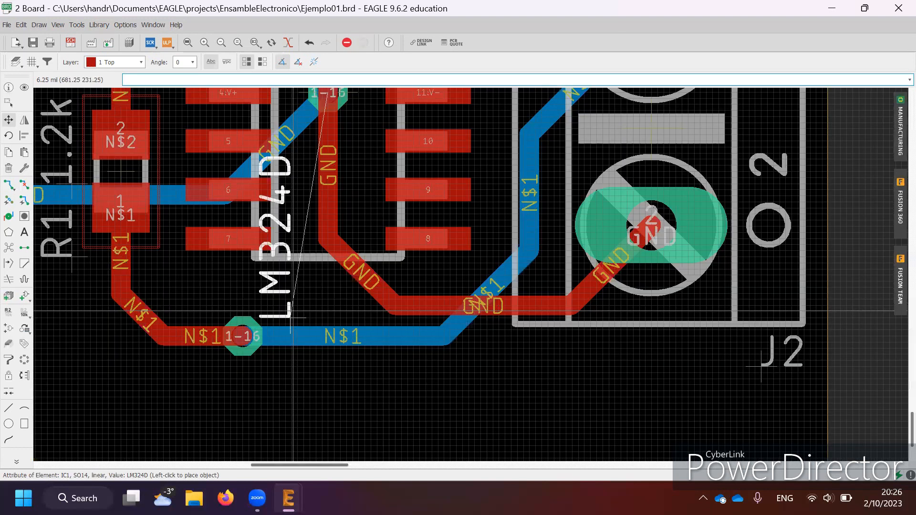
scroll(293, 312, "down", 3)
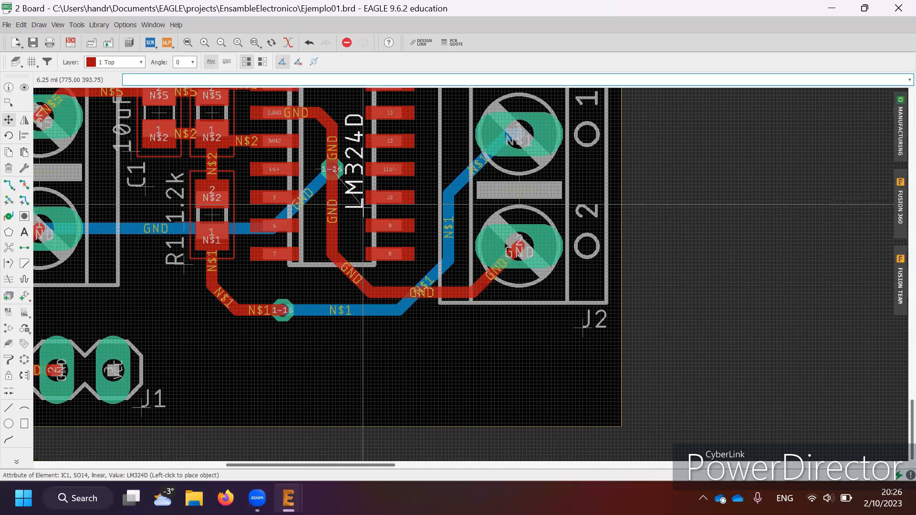
left_click(363, 205)
Step: Save the board with the rearranged names and values
scroll(294, 252, "down", 3)
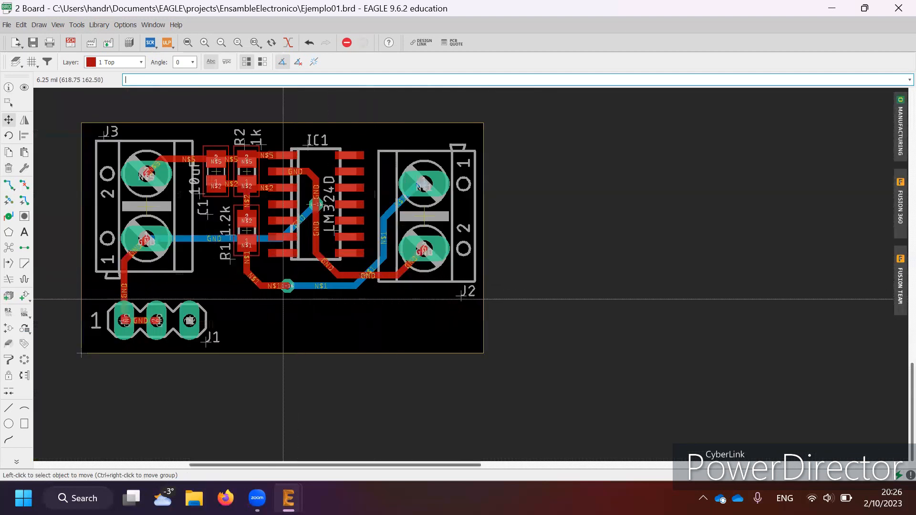
scroll(420, 267, "down", 2)
scroll(351, 256, "up", 2)
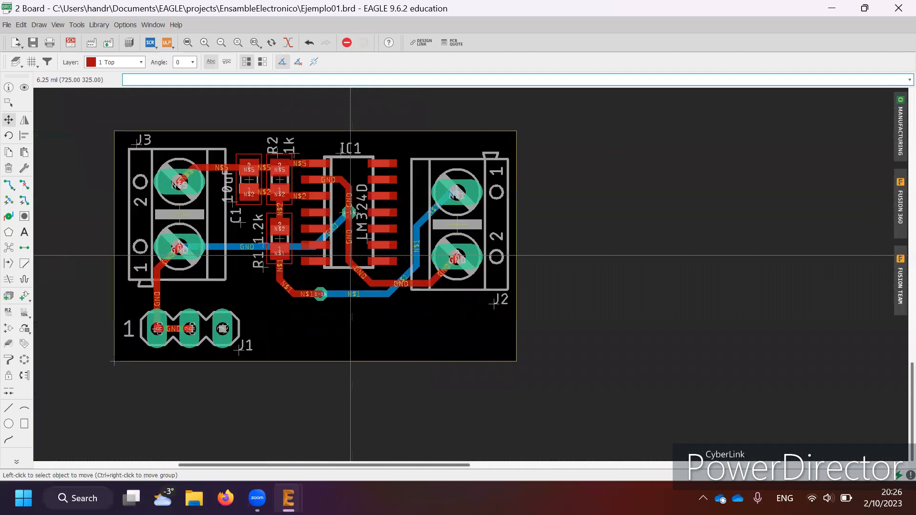
left_click(33, 44)
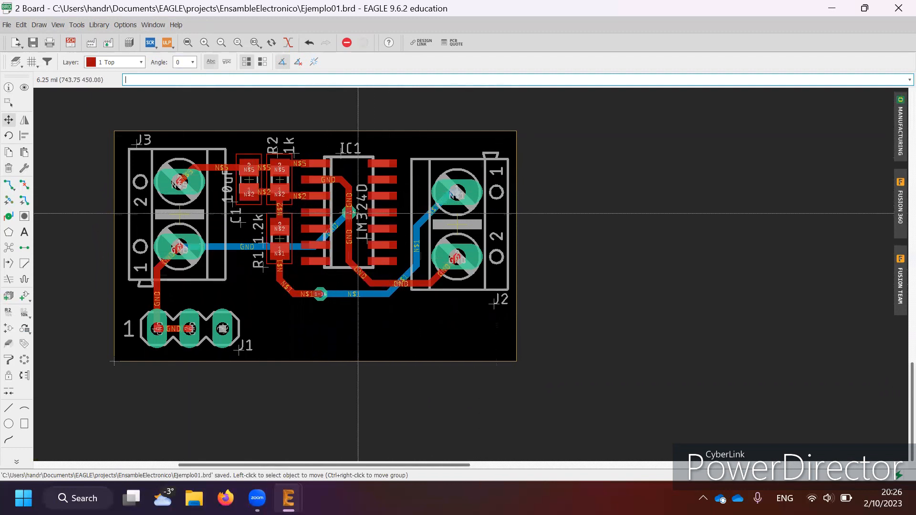
Step: Inspect the board layout up close and as a whole, checking the traces around IC1, the vias and the component labels
scroll(358, 214, "up", 1)
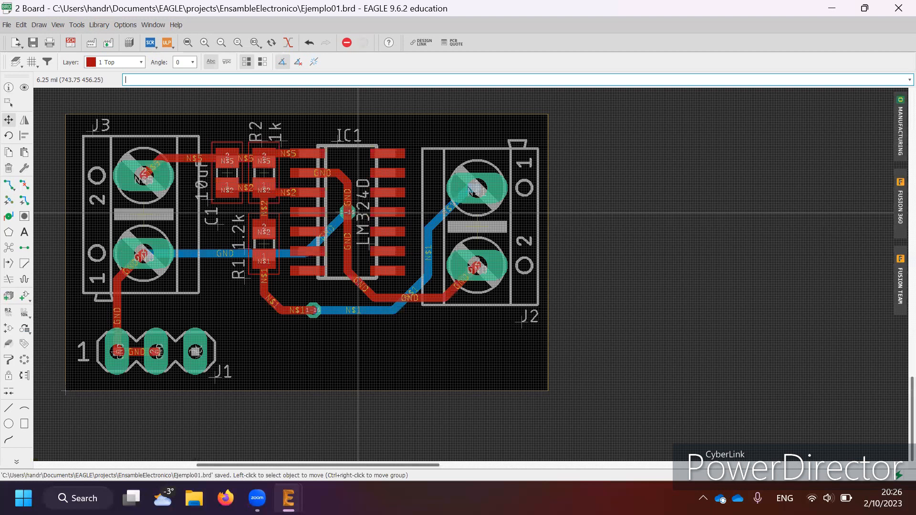
scroll(358, 214, "up", 2)
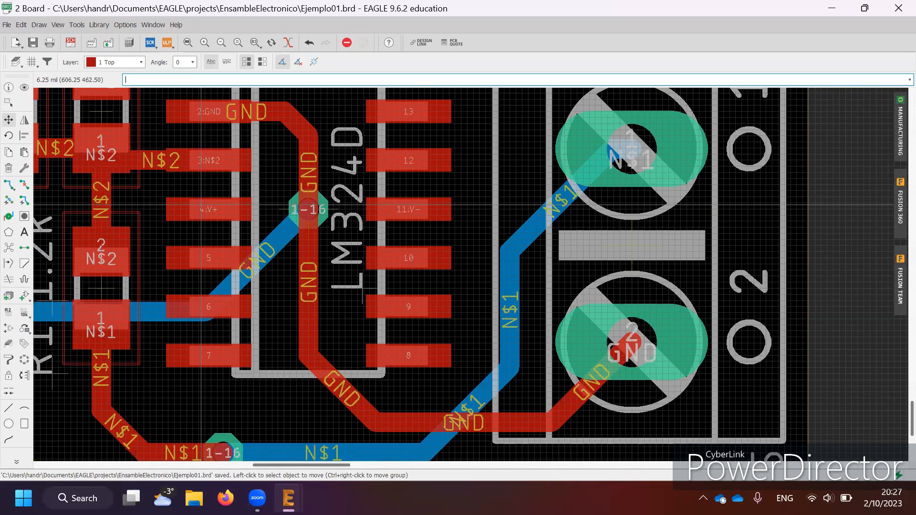
scroll(416, 245, "down", 3)
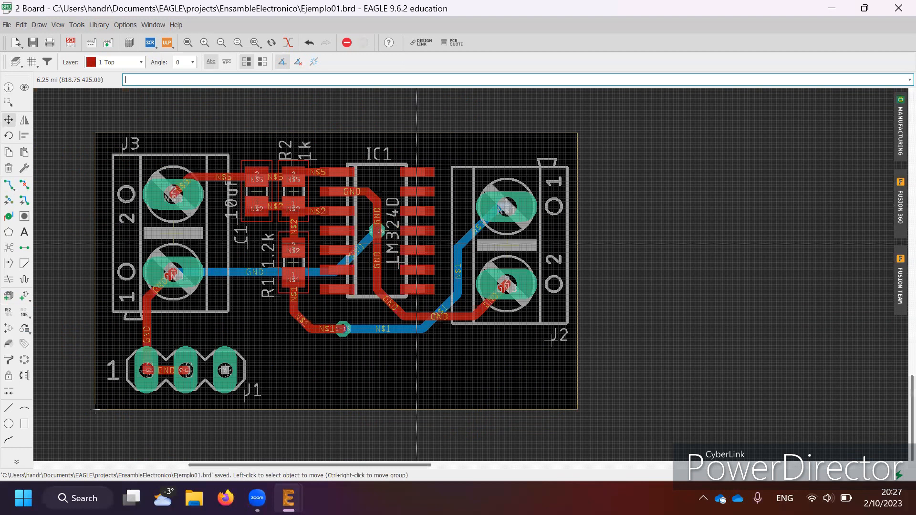
scroll(375, 238, "up", 4)
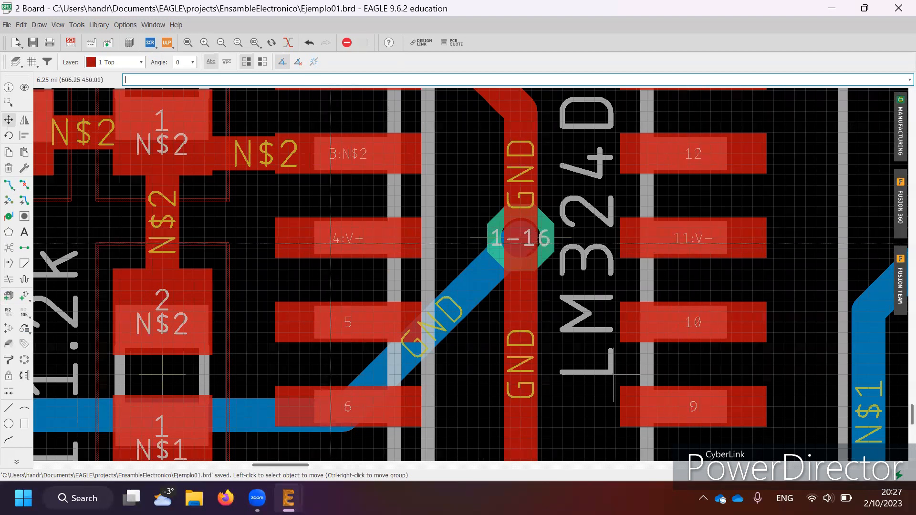
scroll(638, 244, "down", 4)
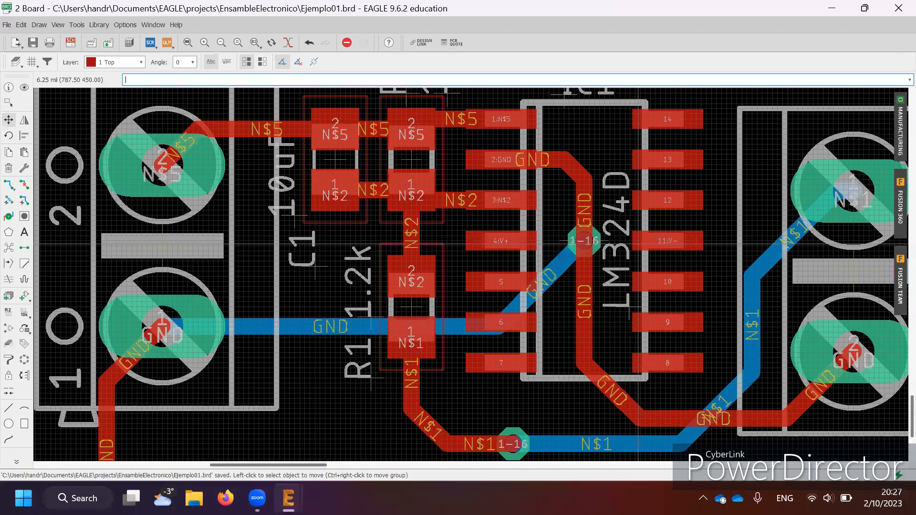
scroll(561, 240, "up", 2)
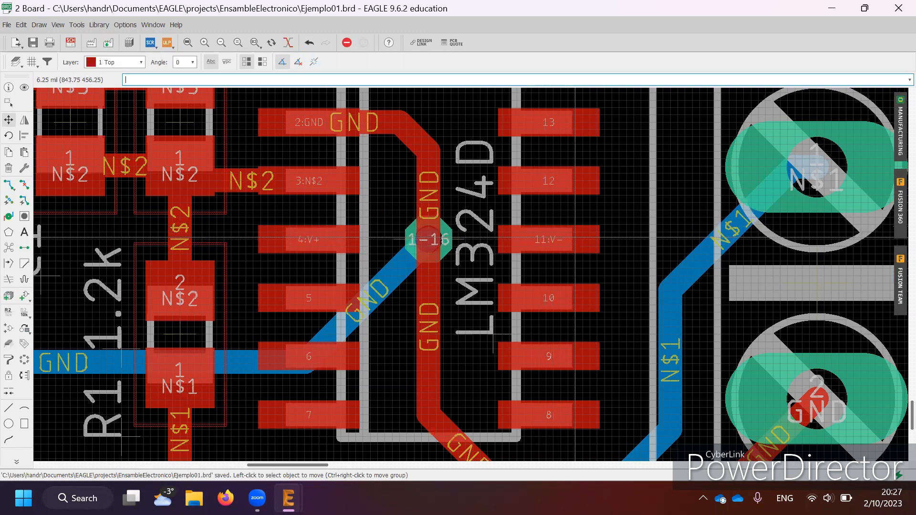
scroll(573, 237, "down", 2)
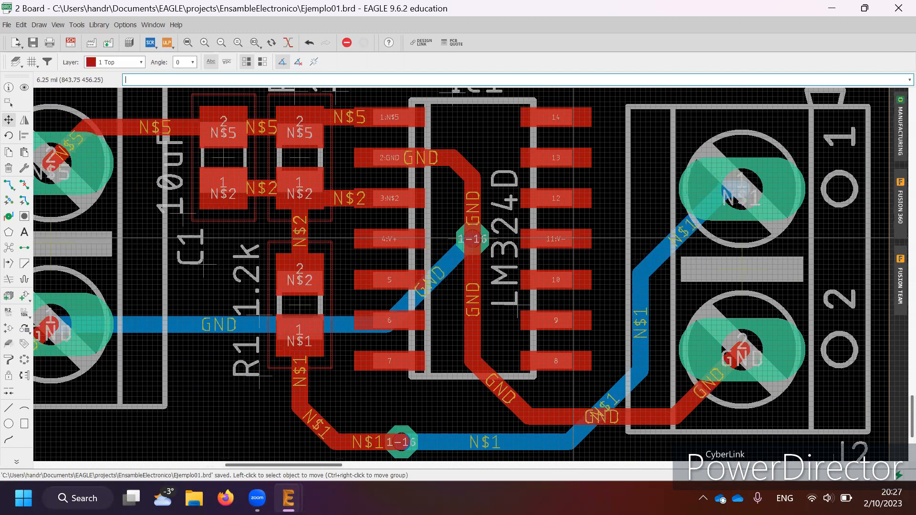
scroll(573, 237, "down", 3)
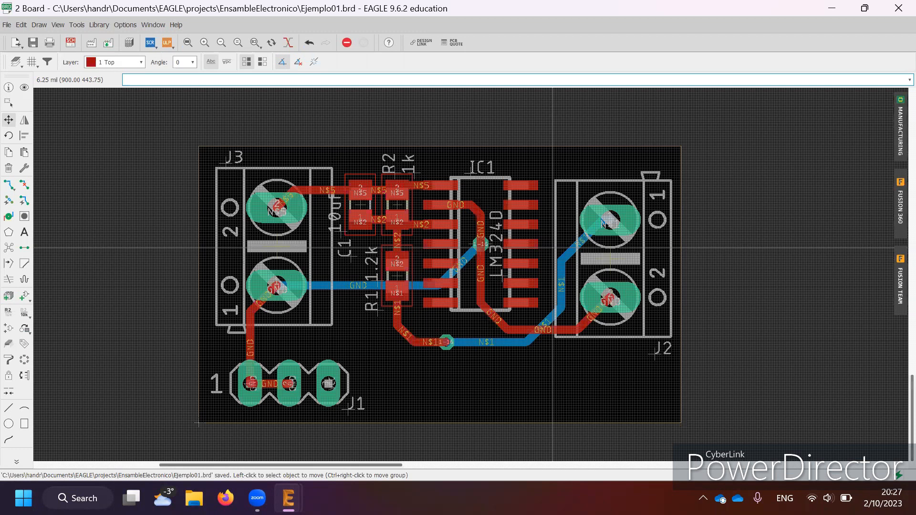
scroll(553, 249, "up", 1)
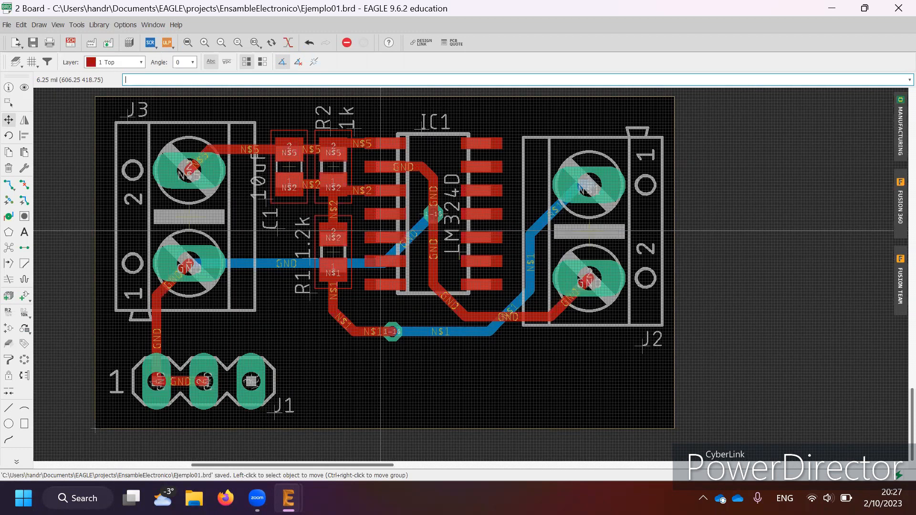